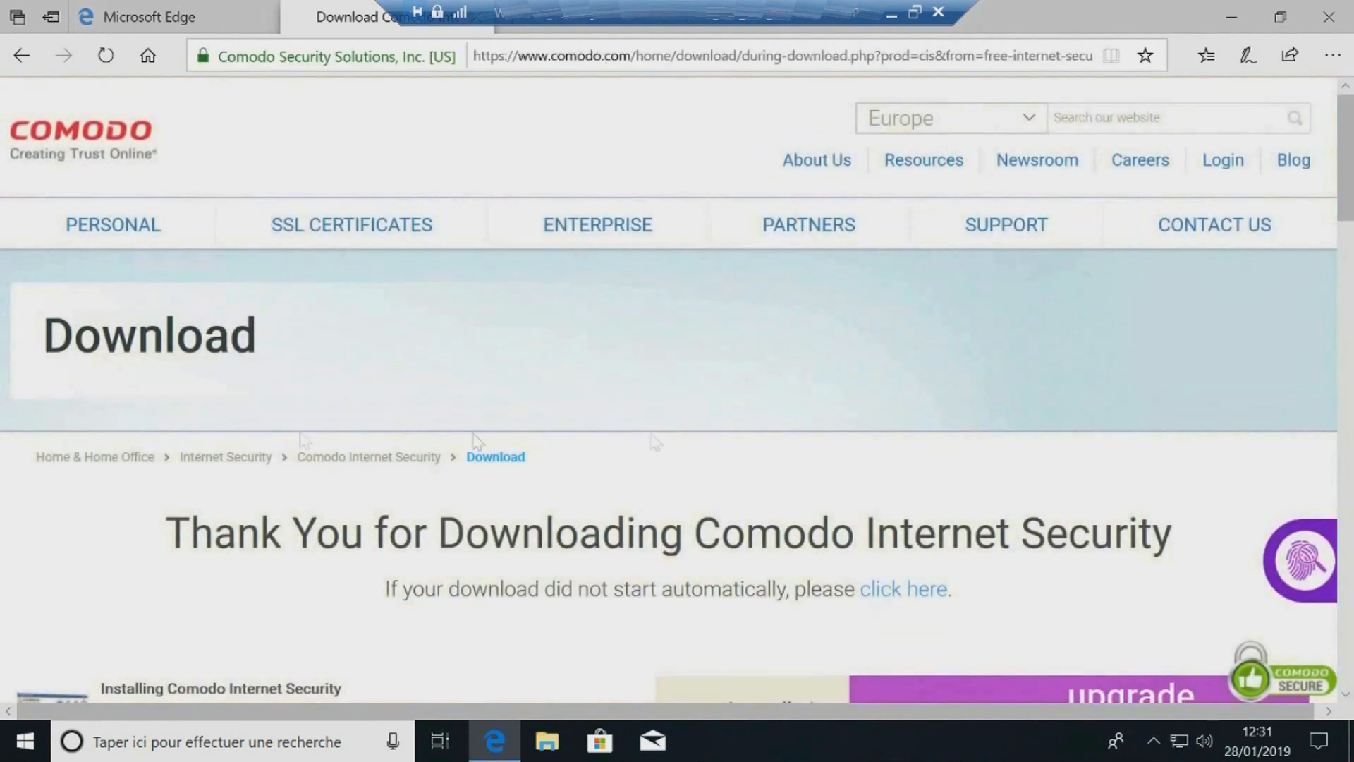
Step: Save the cispremium_installer_10555_51 installer to the Téléchargements folder using Save As
{"action": "left_click", "coordinate": [977, 679]}
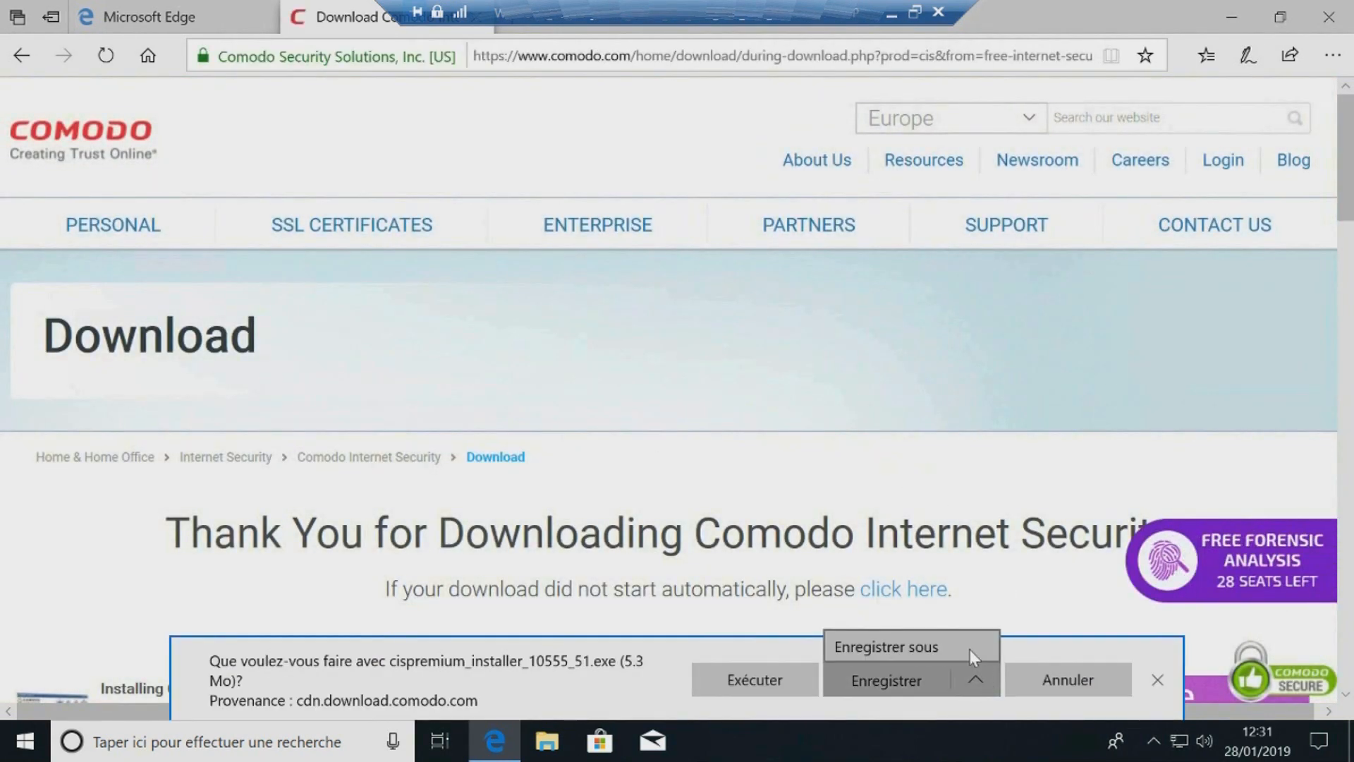
{"action": "left_click", "coordinate": [975, 657]}
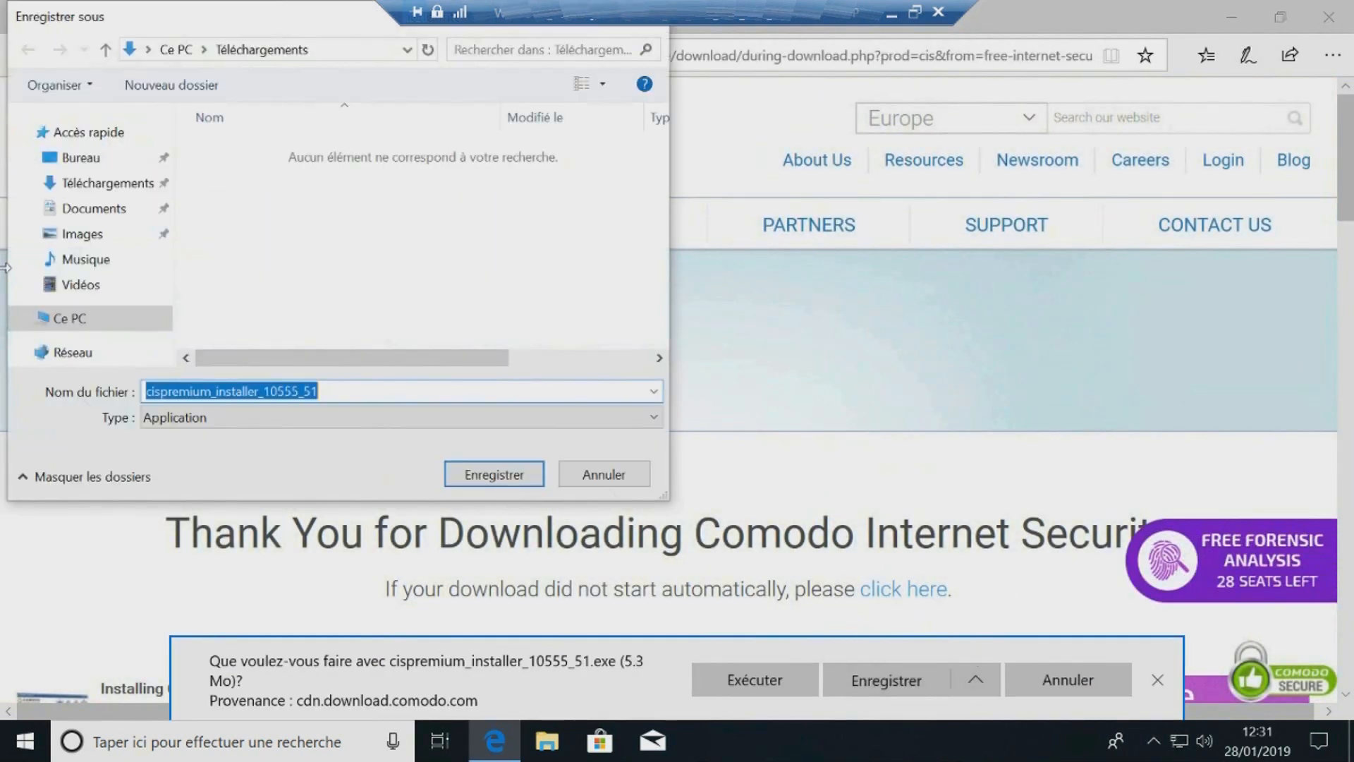
{"action": "left_click", "coordinate": [519, 474]}
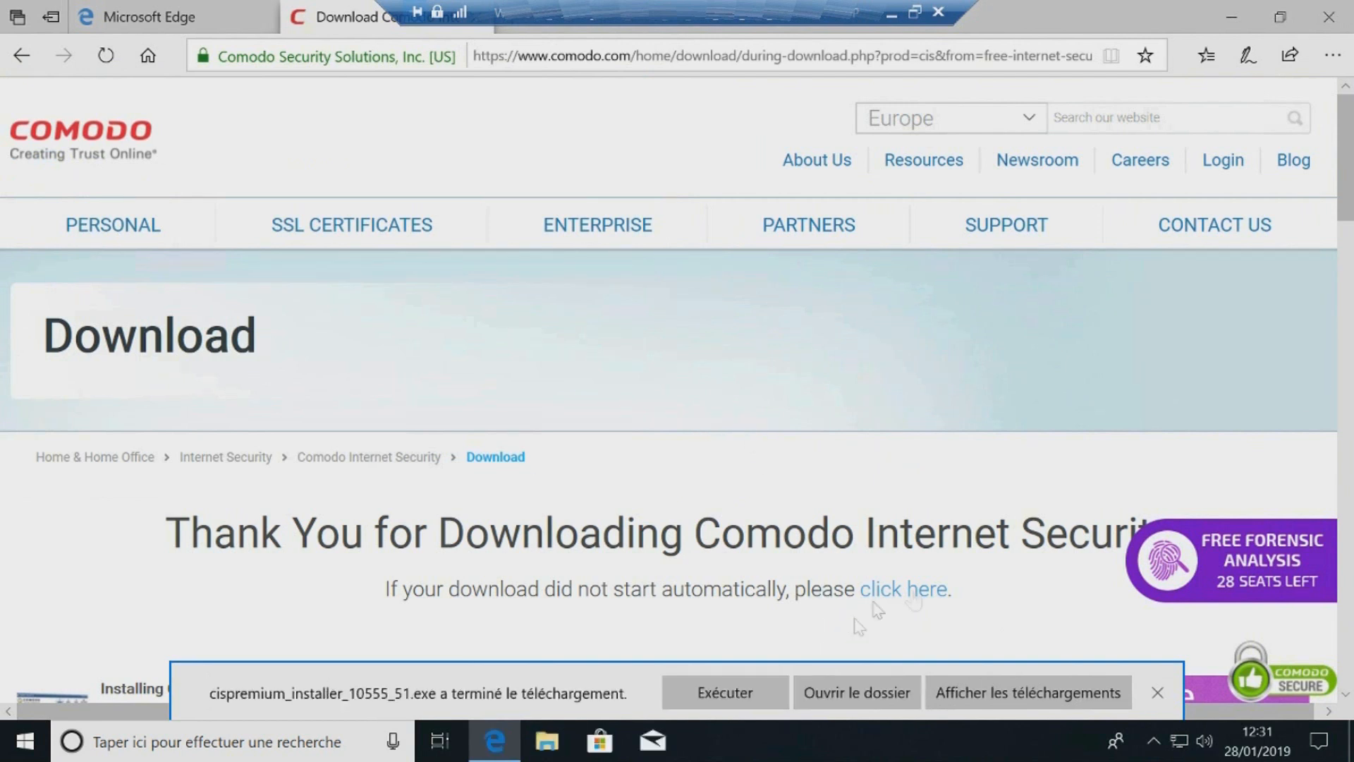
Step: Dismiss the finished-download bar and close the browser
{"action": "left_click", "coordinate": [1158, 693]}
{"action": "left_click", "coordinate": [1328, 16]}
{"action": "left_click", "coordinate": [500, 432]}
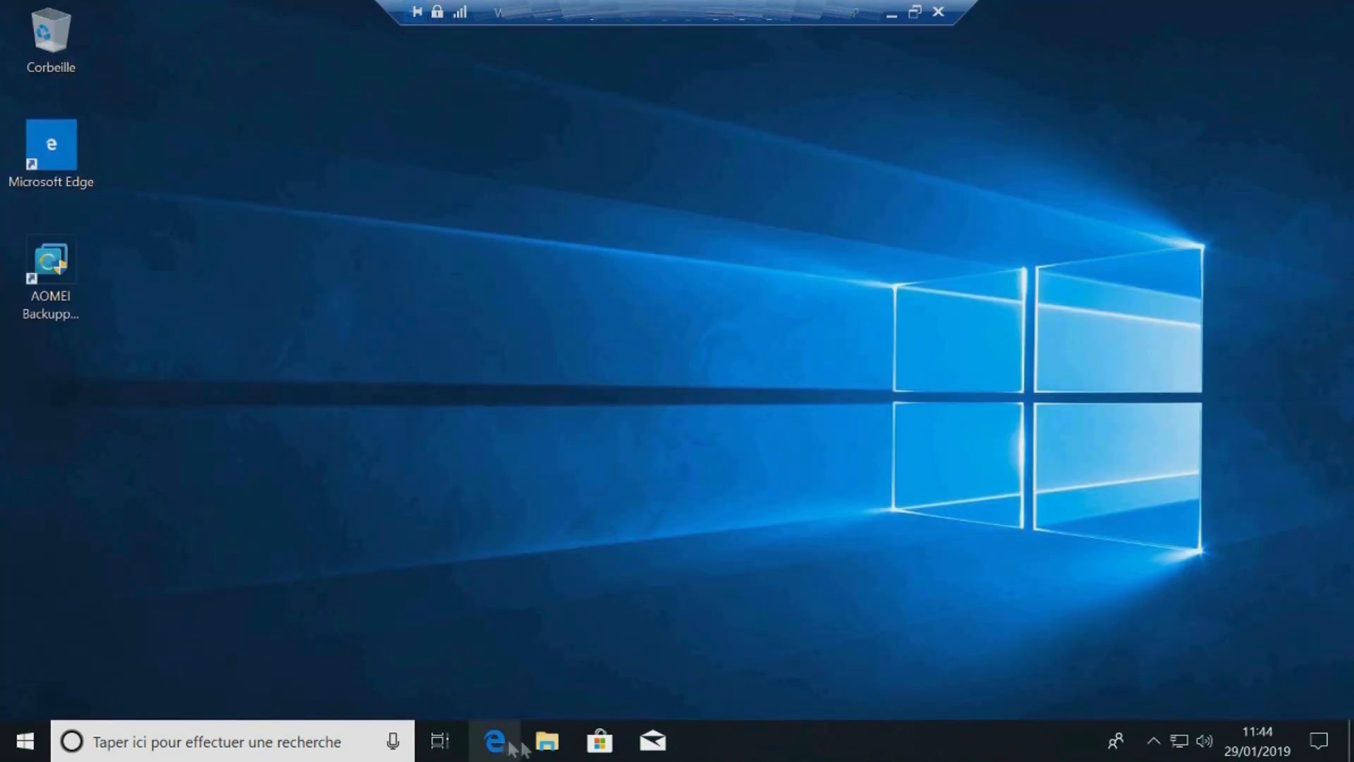
Step: Run the cispremium installer from the Téléchargements folder, close the folder window, and allow the app to make changes
{"action": "left_click", "coordinate": [547, 741]}
{"action": "double_click", "coordinate": [811, 203]}
{"action": "double_click", "coordinate": [634, 212]}
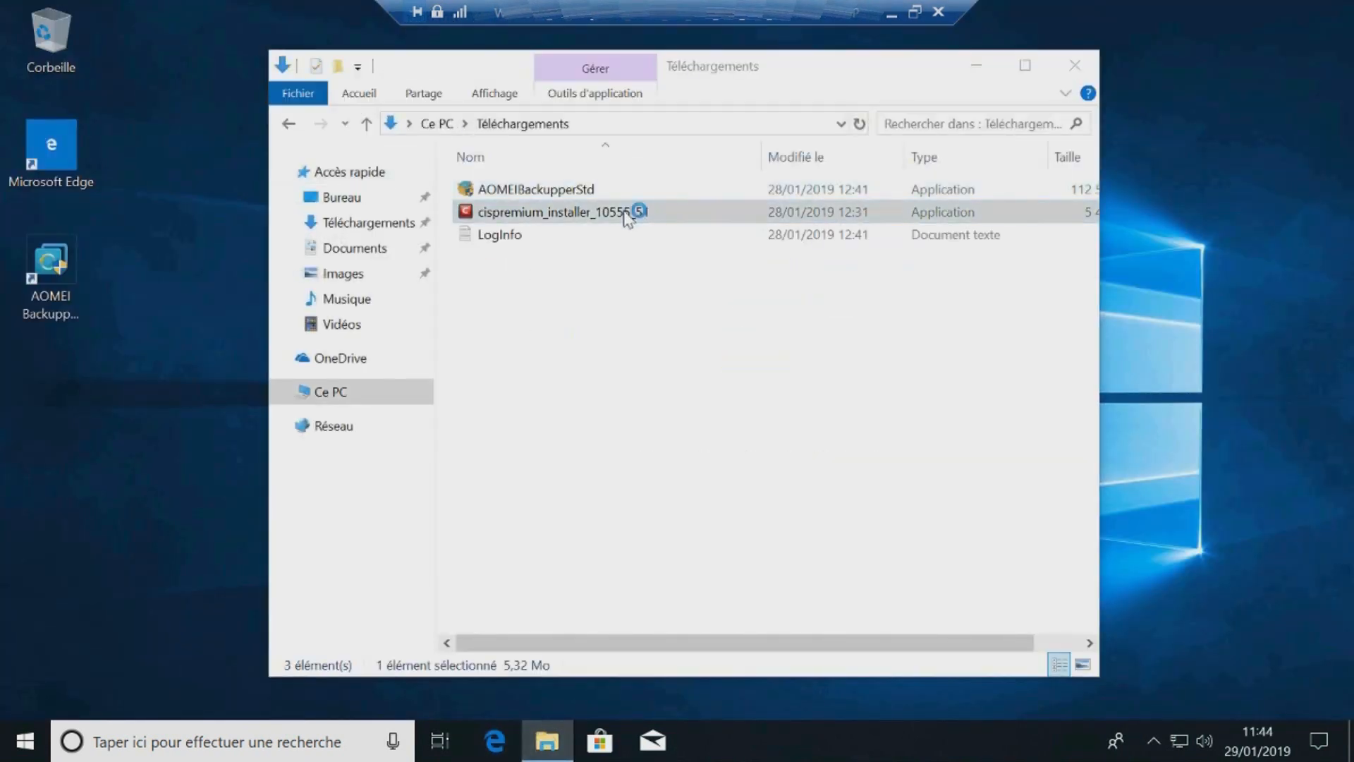
{"action": "left_click", "coordinate": [1075, 71]}
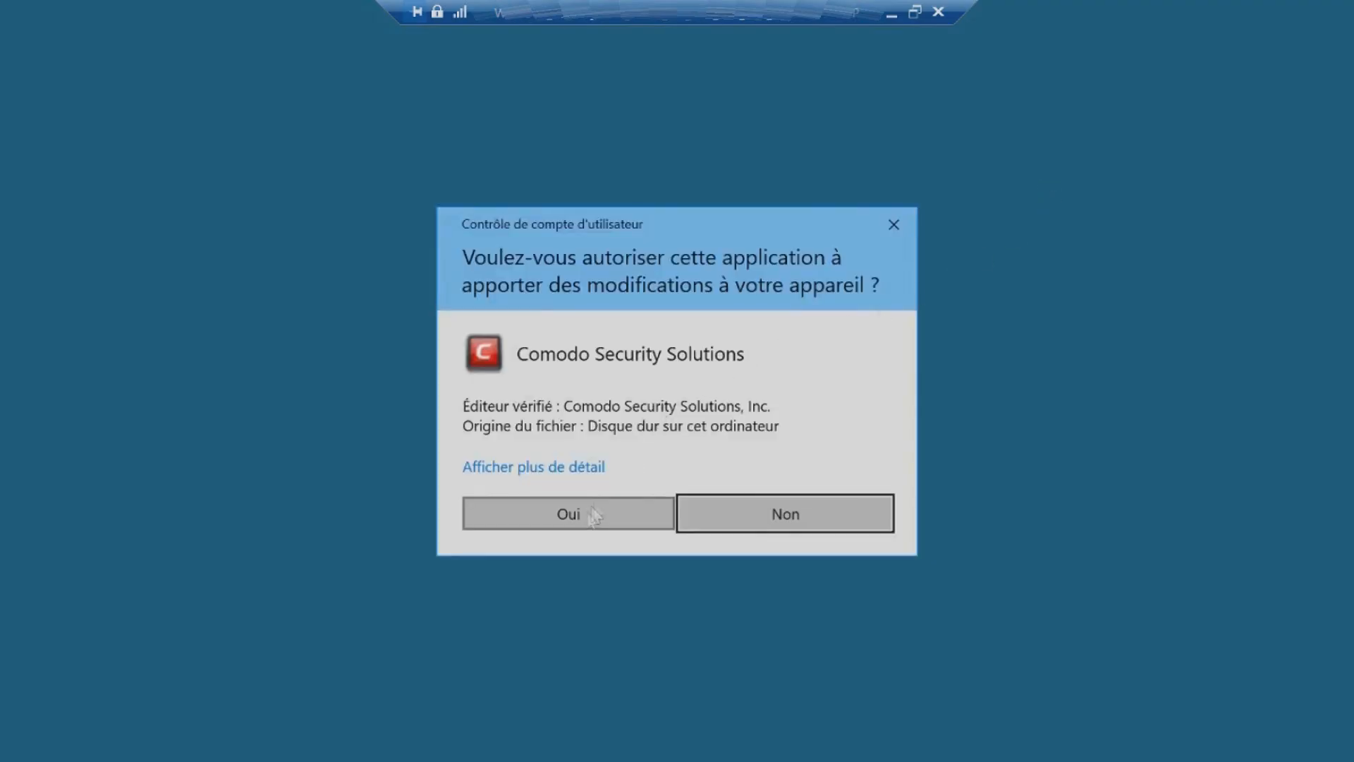
{"action": "left_click", "coordinate": [593, 516]}
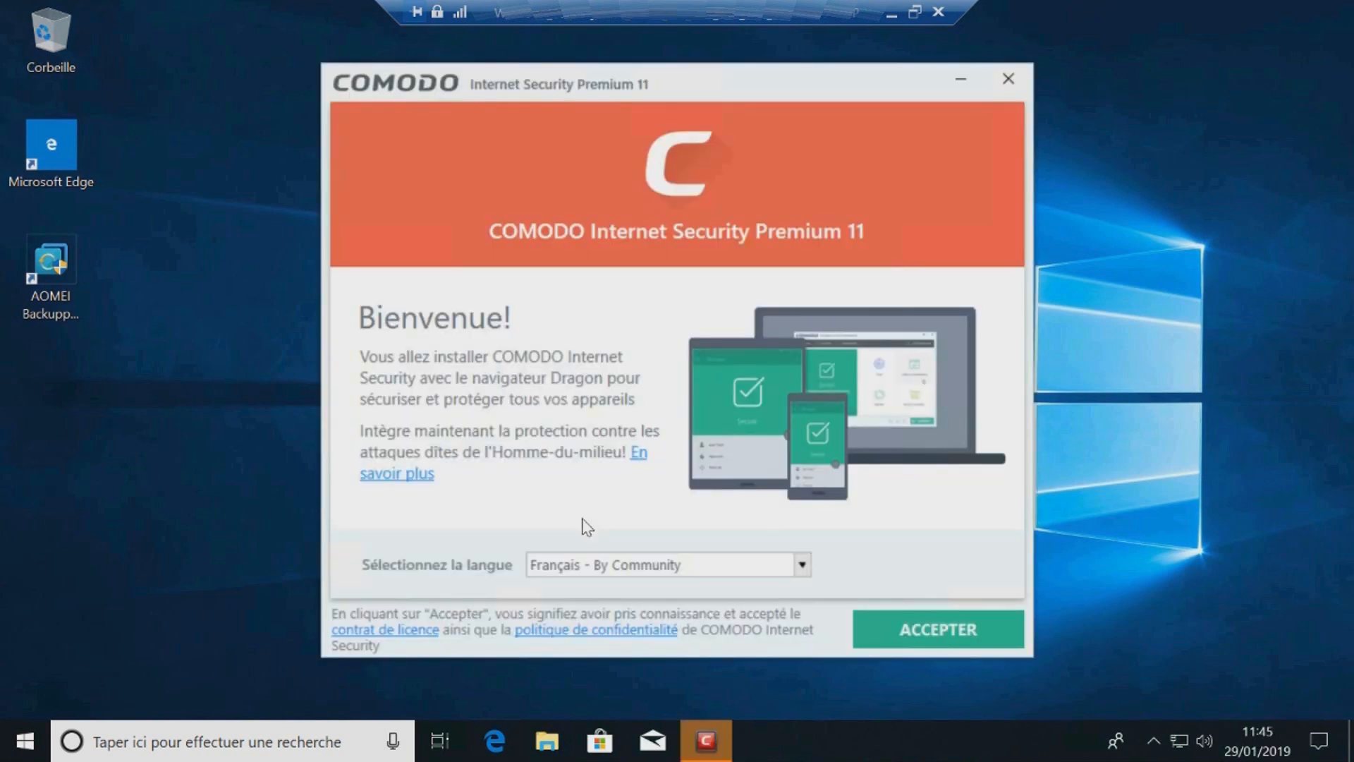
Step: Accept the licence and untick setting Yahoo! as homepage and search engine before continuing
{"action": "left_click", "coordinate": [869, 634]}
{"action": "left_click", "coordinate": [367, 312]}
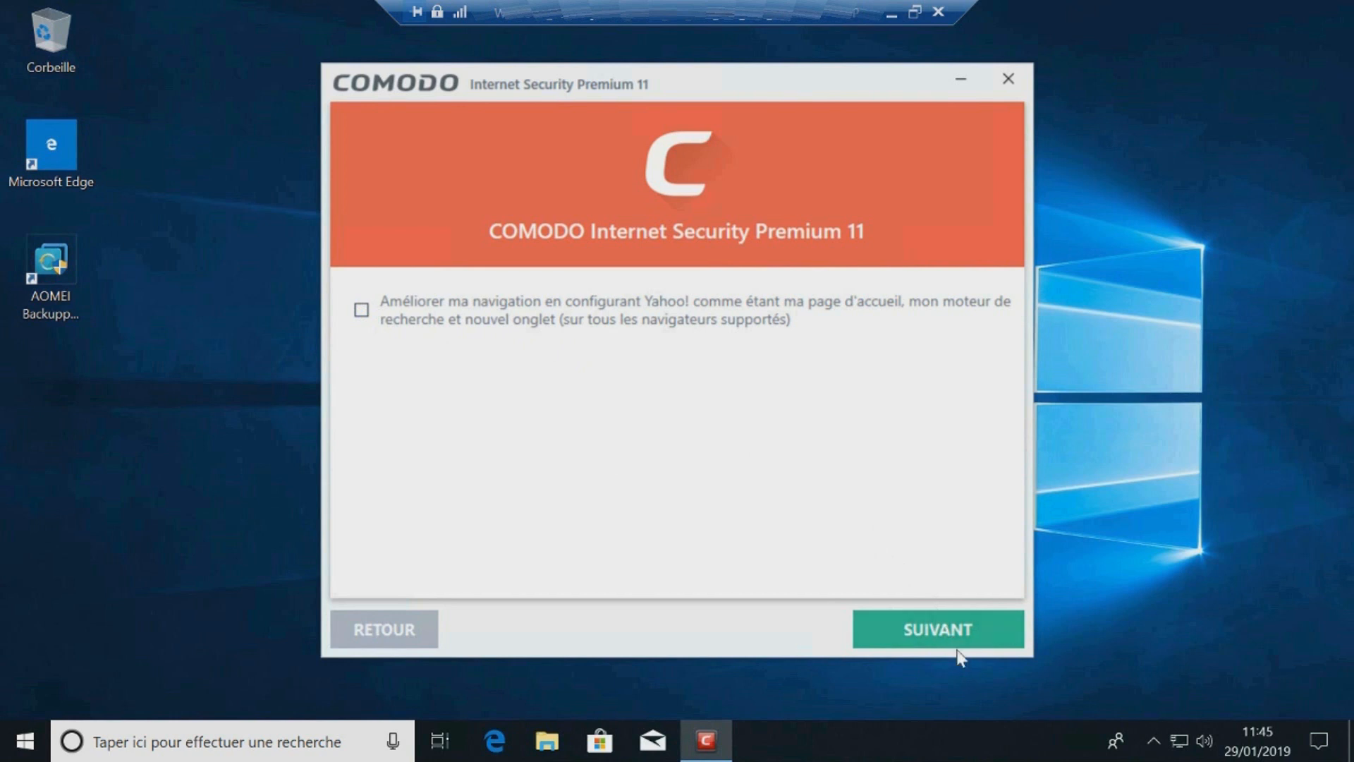
{"action": "left_click", "coordinate": [957, 642]}
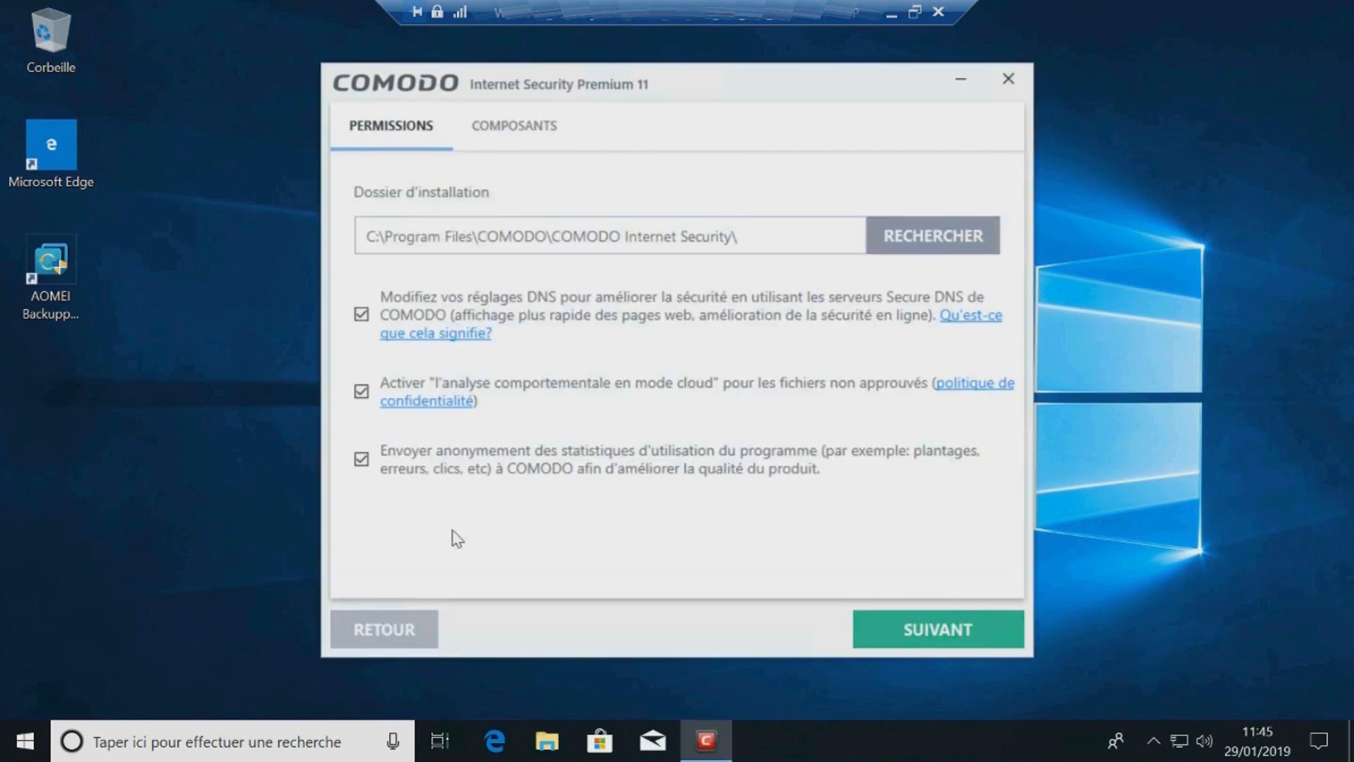
Step: Untick sending anonymous usage statistics and open the components list
{"action": "left_click", "coordinate": [362, 459]}
{"action": "left_click", "coordinate": [528, 135]}
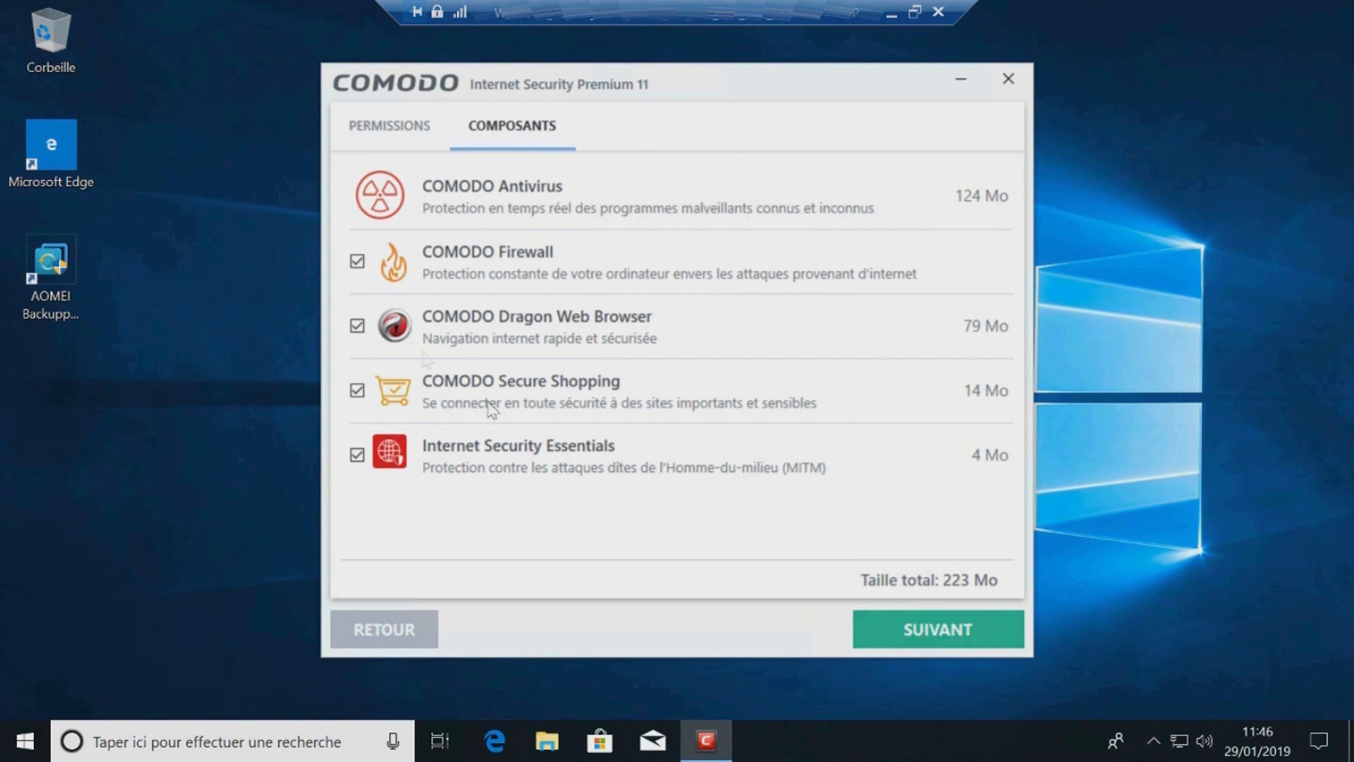
Step: Toggle the COMODO Dragon Web Browser component off and back on, keeping all components selected, and continue
{"action": "left_click", "coordinate": [356, 330]}
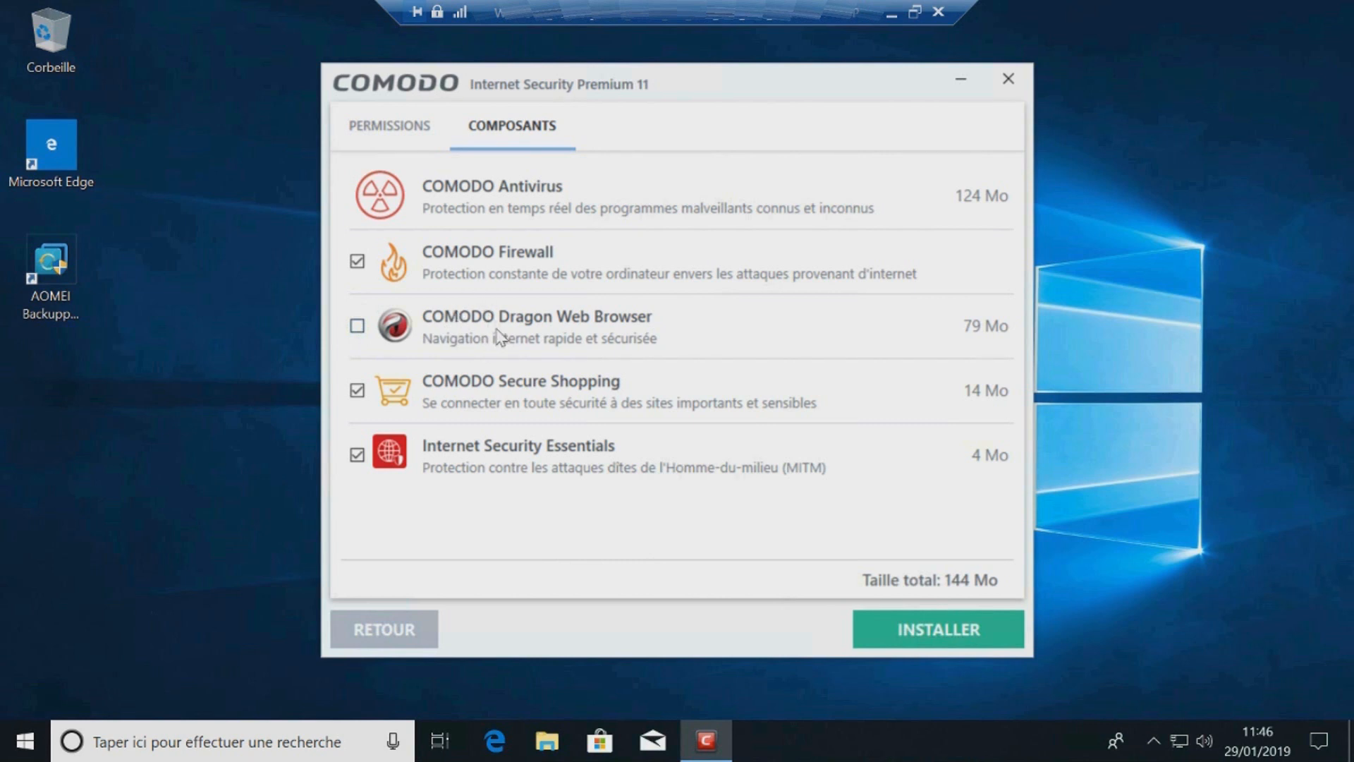
{"action": "left_click", "coordinate": [357, 325]}
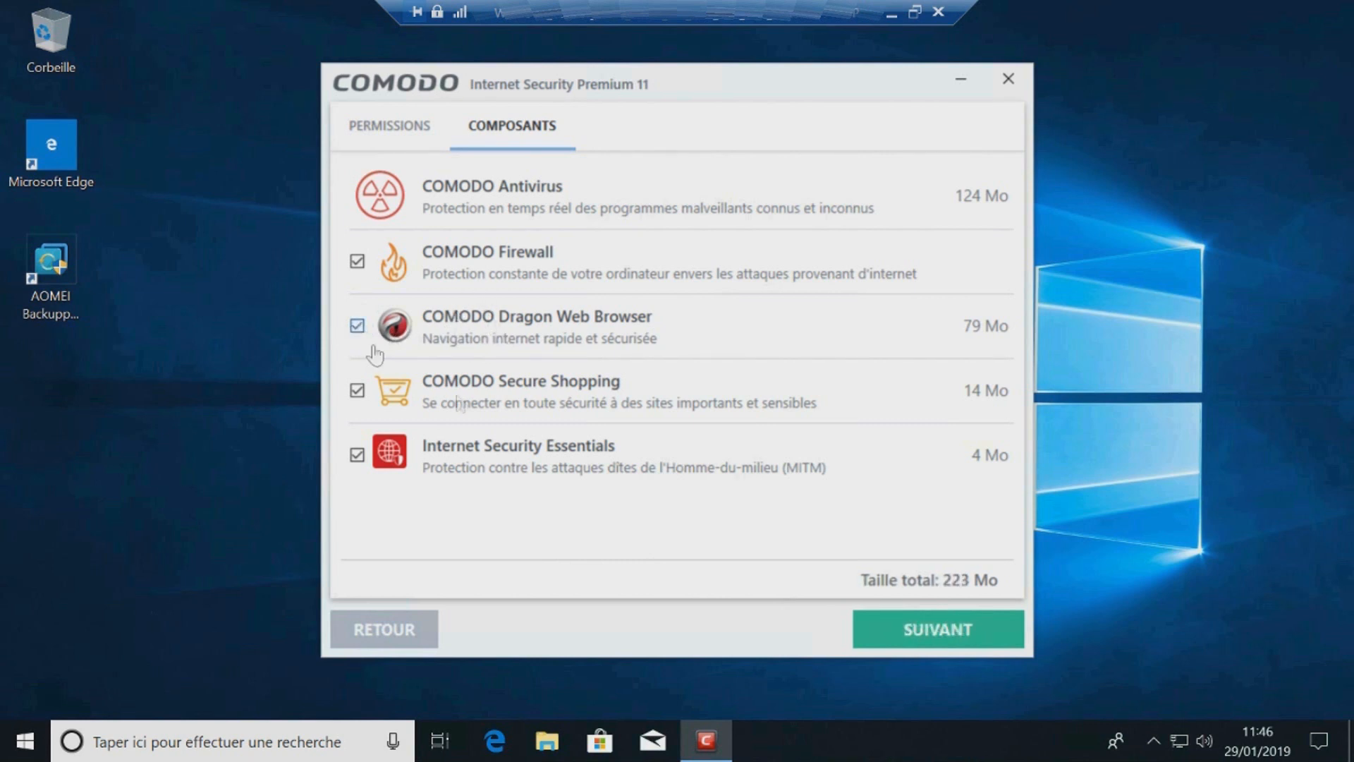
{"action": "left_click", "coordinate": [920, 624]}
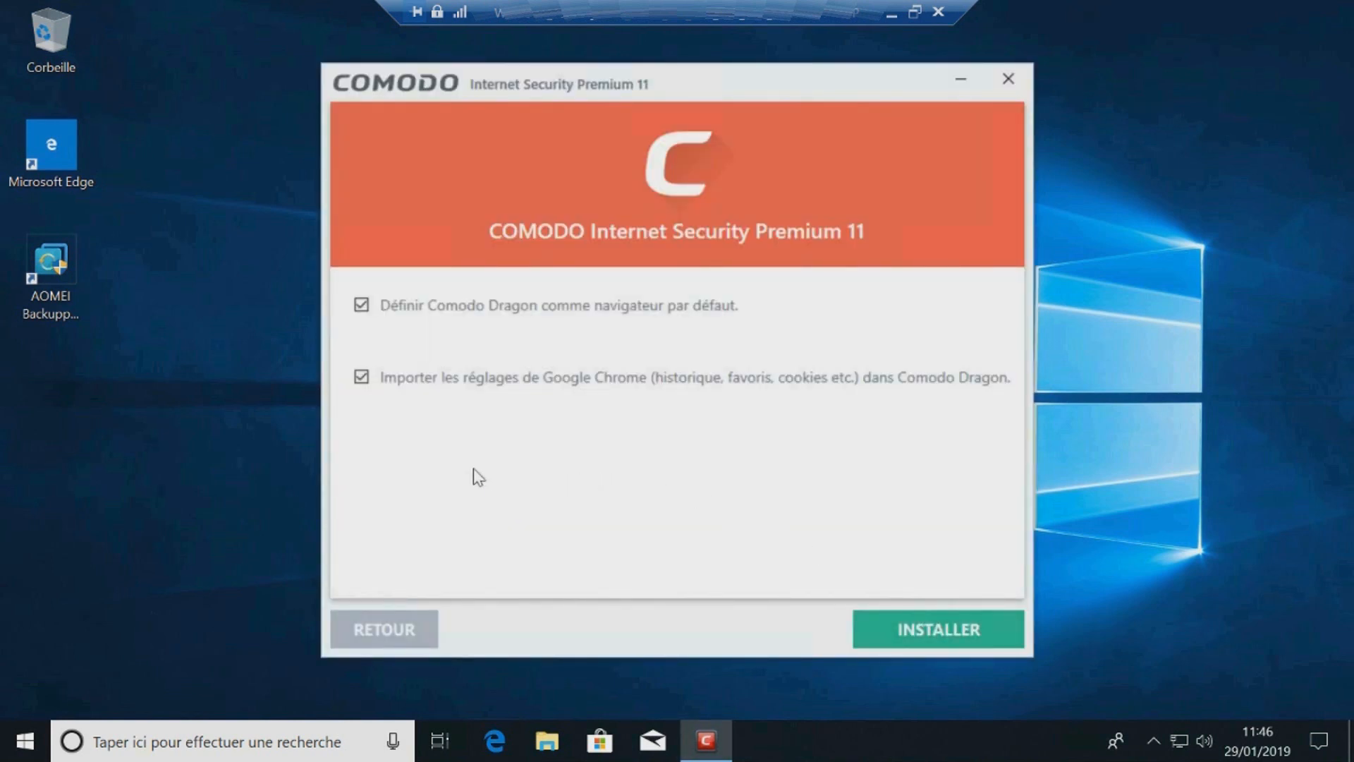
Step: Untick importing Google Chrome settings into Comodo Dragon, install, and finish the setup
{"action": "left_click", "coordinate": [384, 381]}
{"action": "left_click", "coordinate": [937, 627]}
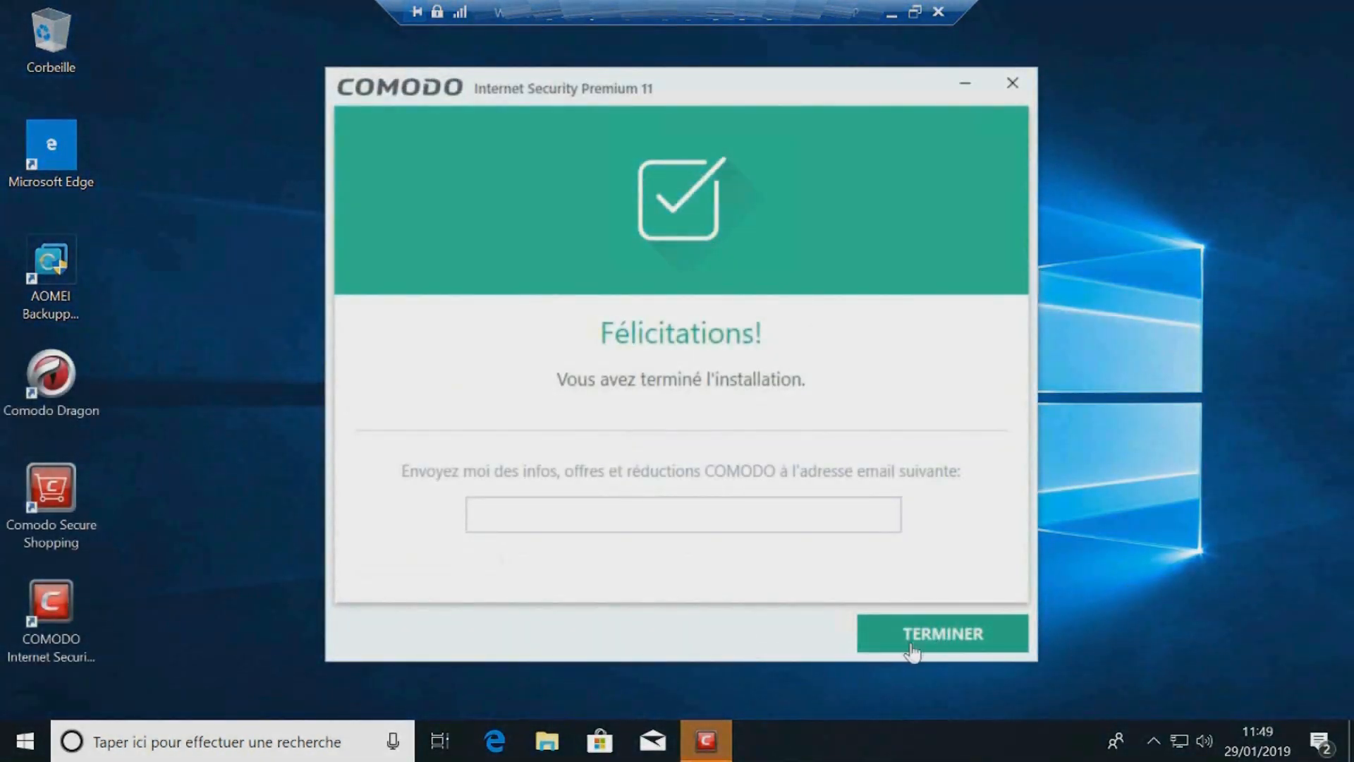
{"action": "left_click", "coordinate": [912, 648]}
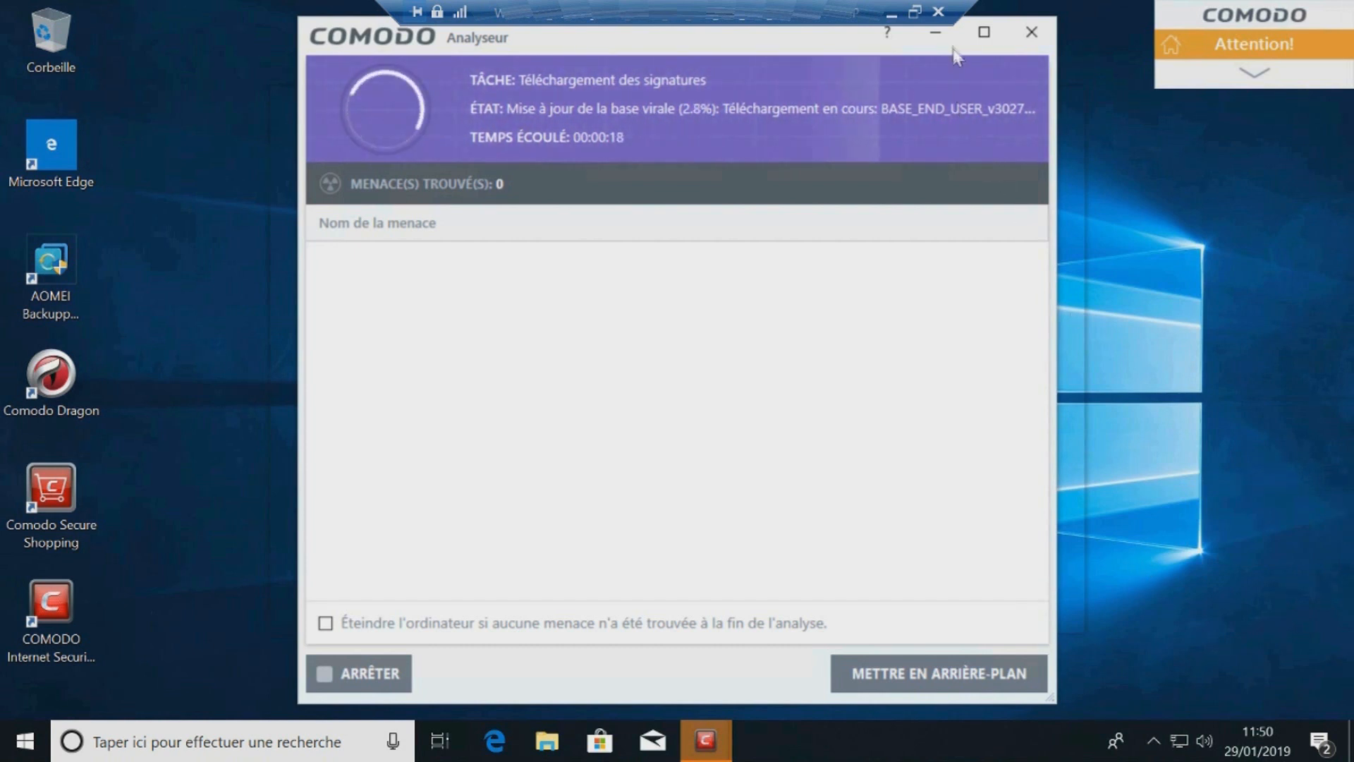
Step: Minimise the scanner window, acknowledge its reduced-task message, and set the network location to home
{"action": "left_click", "coordinate": [940, 40]}
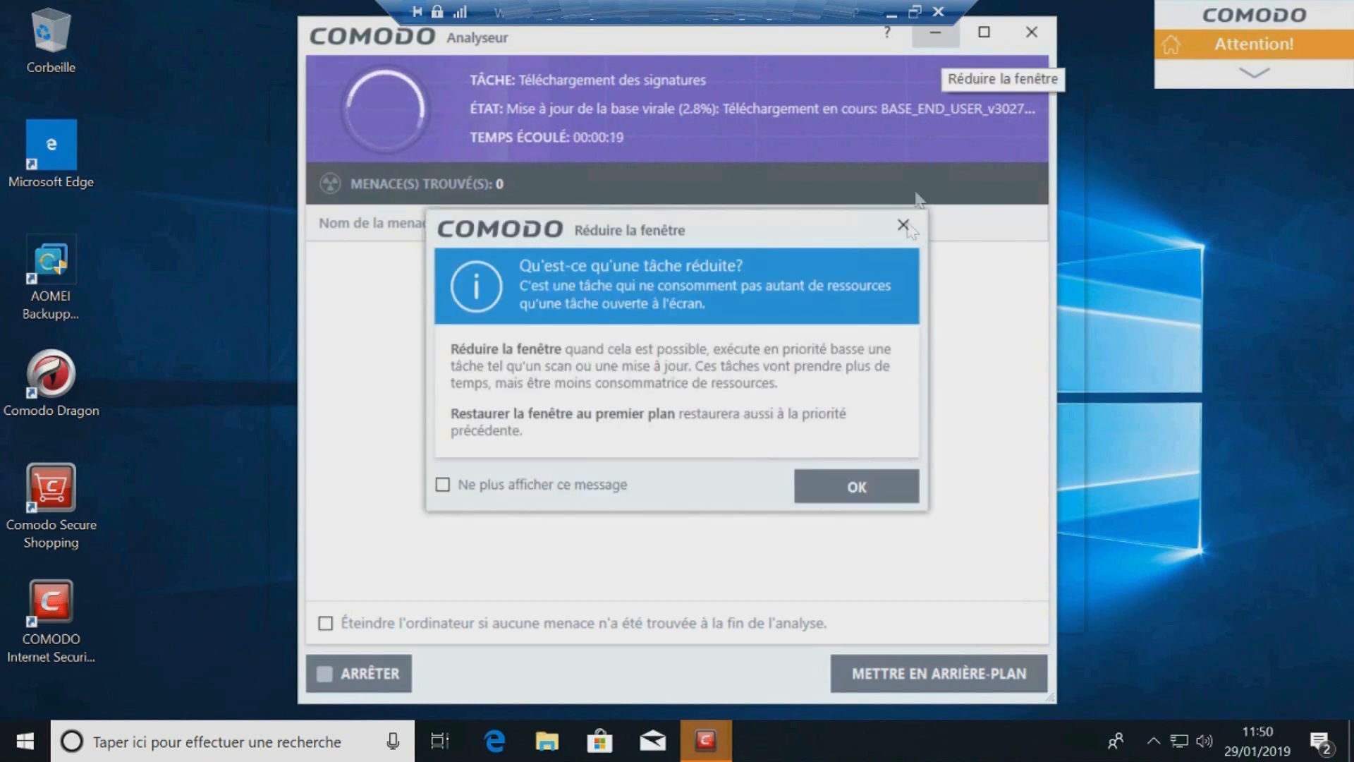
{"action": "left_click", "coordinate": [846, 488]}
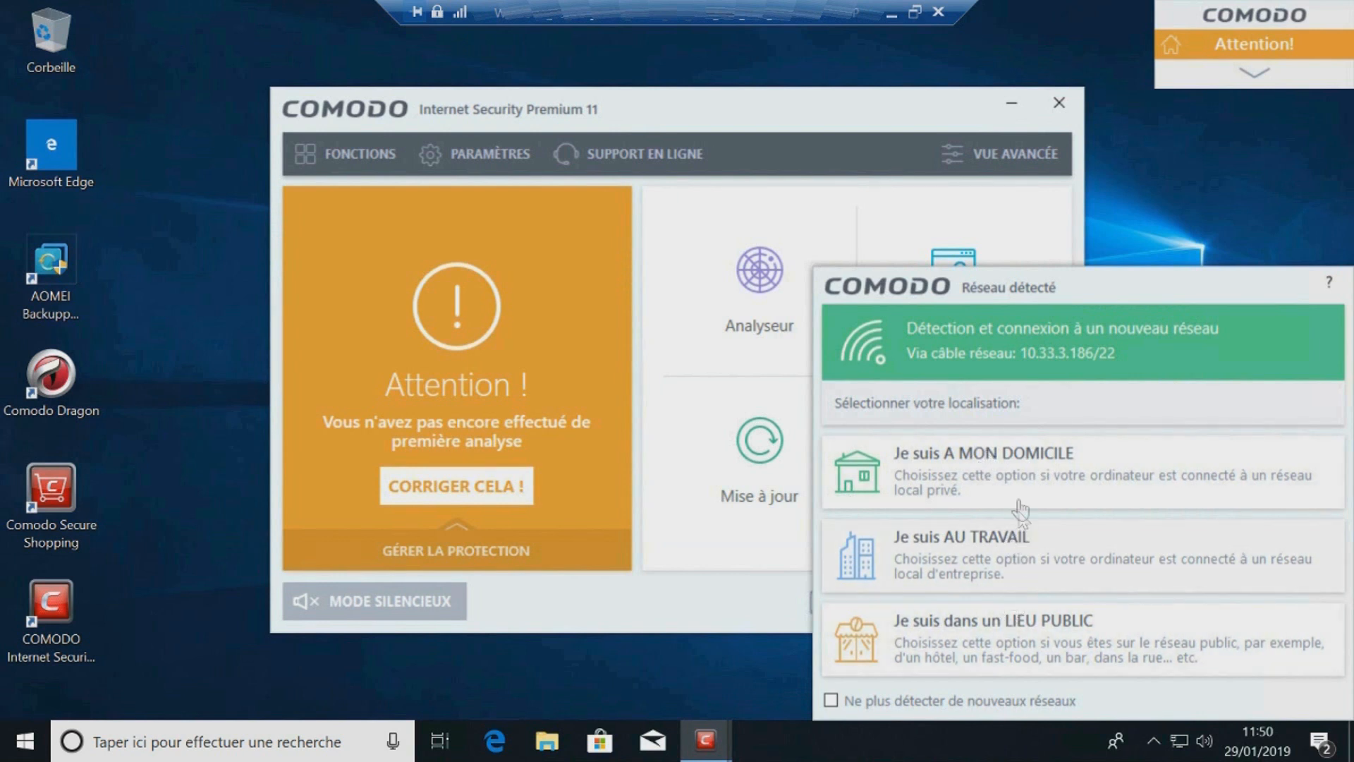
{"action": "left_click", "coordinate": [1022, 469]}
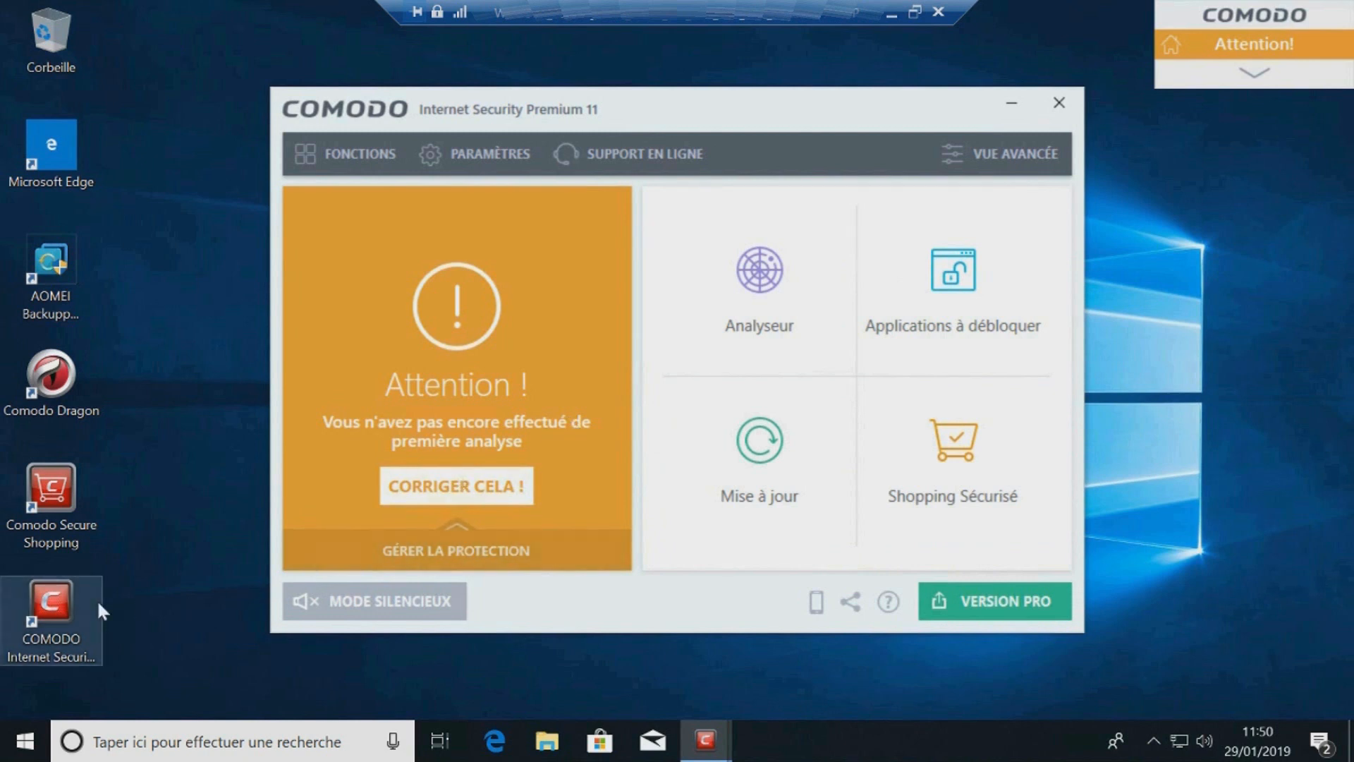
Step: Launch Comodo Secure Shopping from the desktop and close its remote connection notice
{"action": "left_click", "coordinate": [74, 510]}
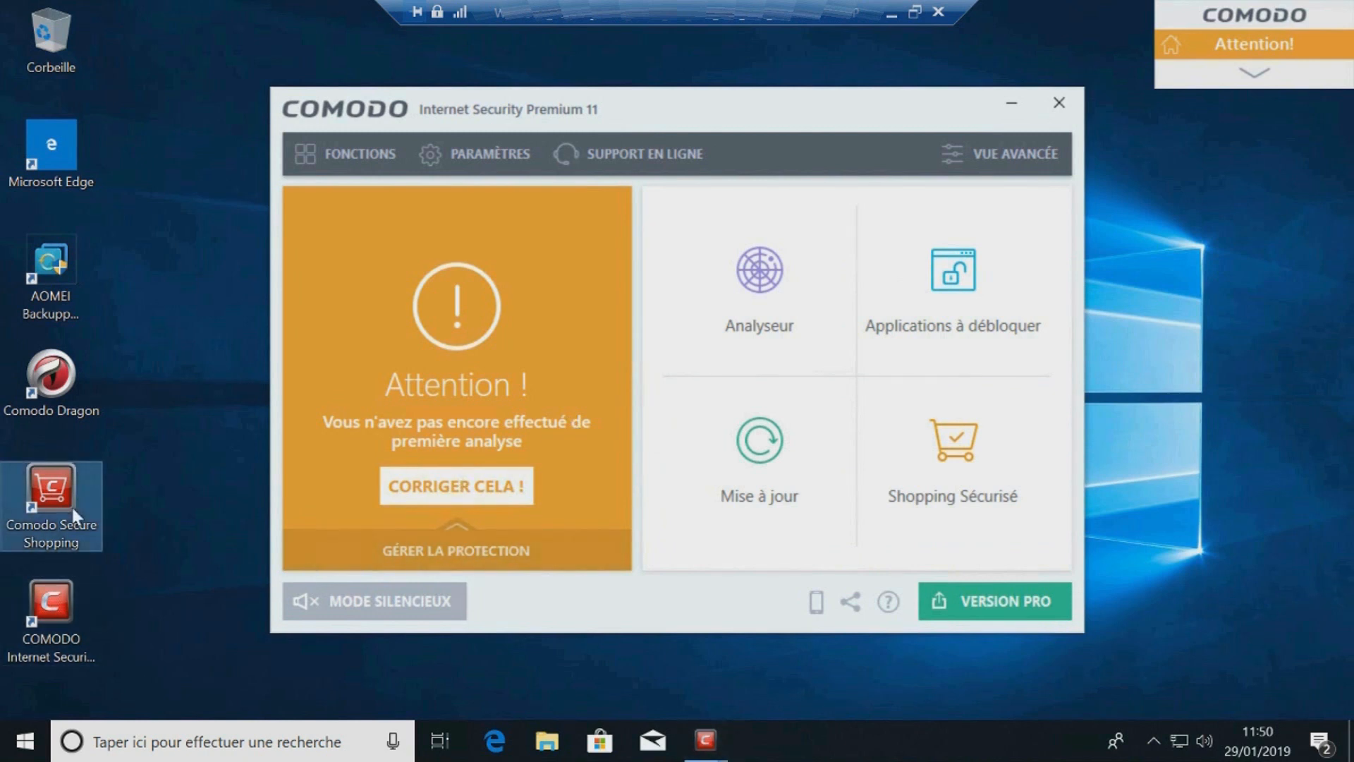
{"action": "left_click", "coordinate": [48, 621]}
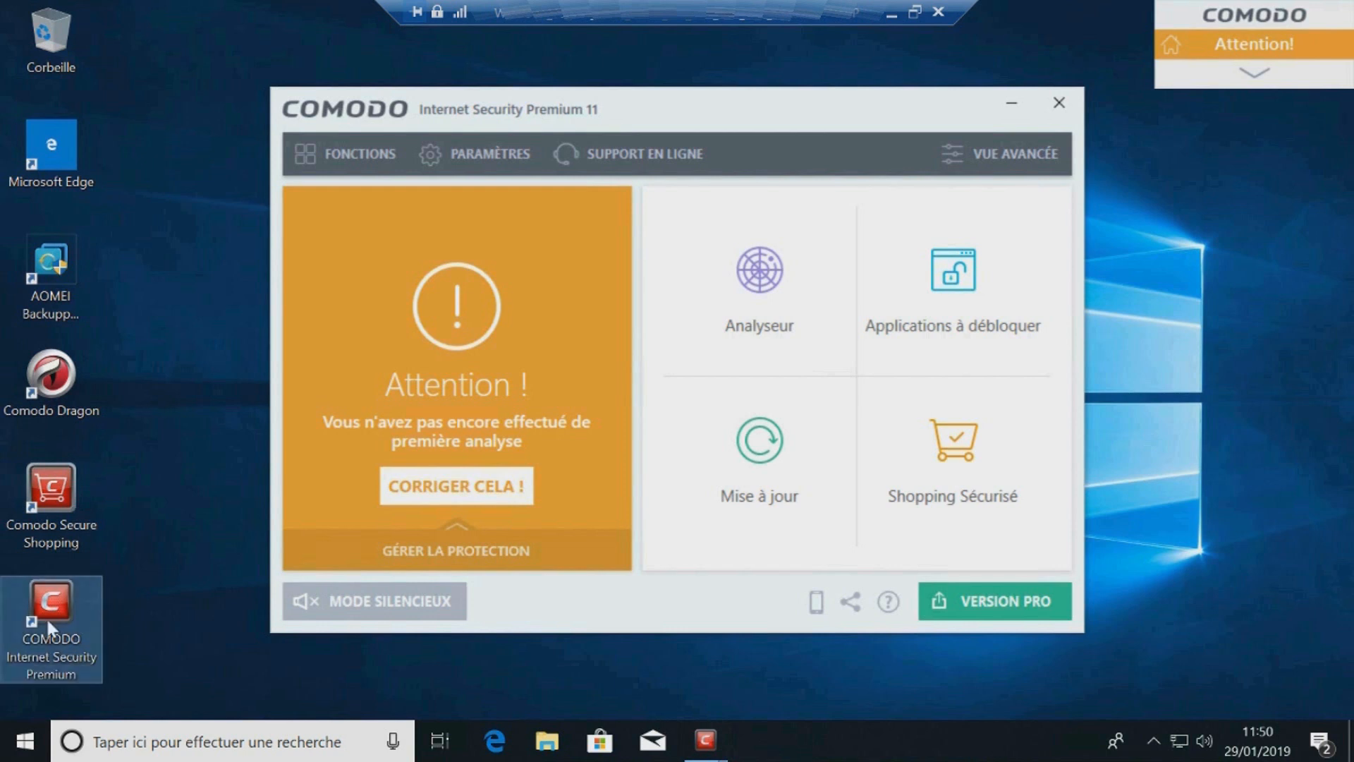
{"action": "left_click", "coordinate": [49, 537]}
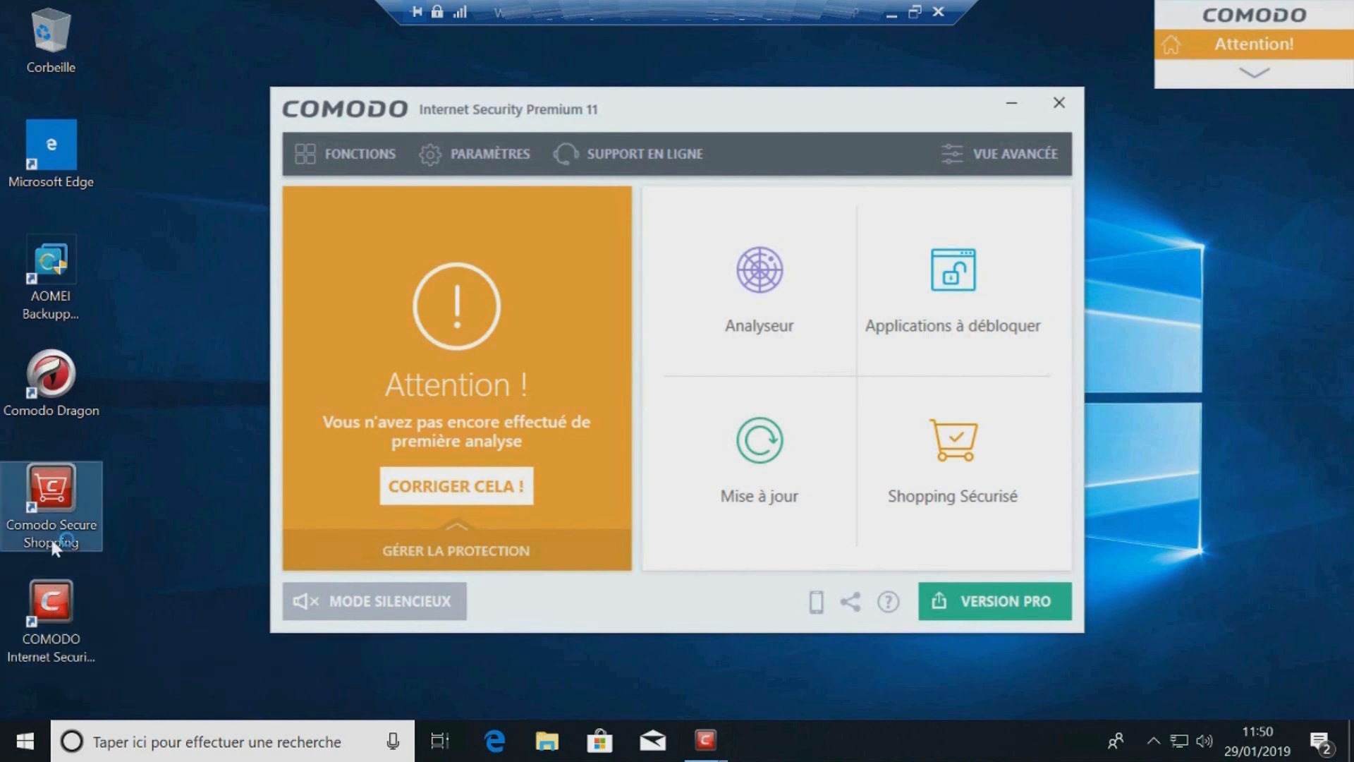
{"action": "left_click", "coordinate": [210, 575]}
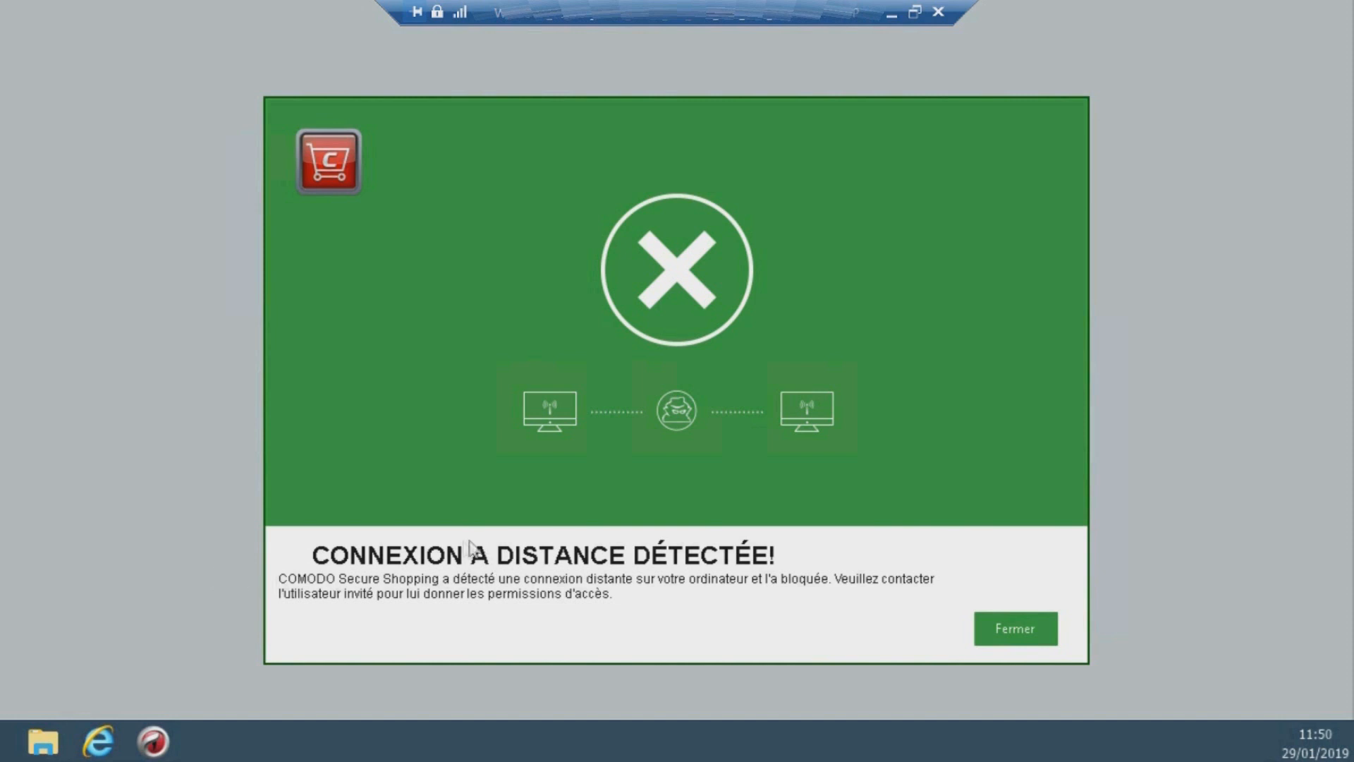
{"action": "left_click", "coordinate": [1006, 631]}
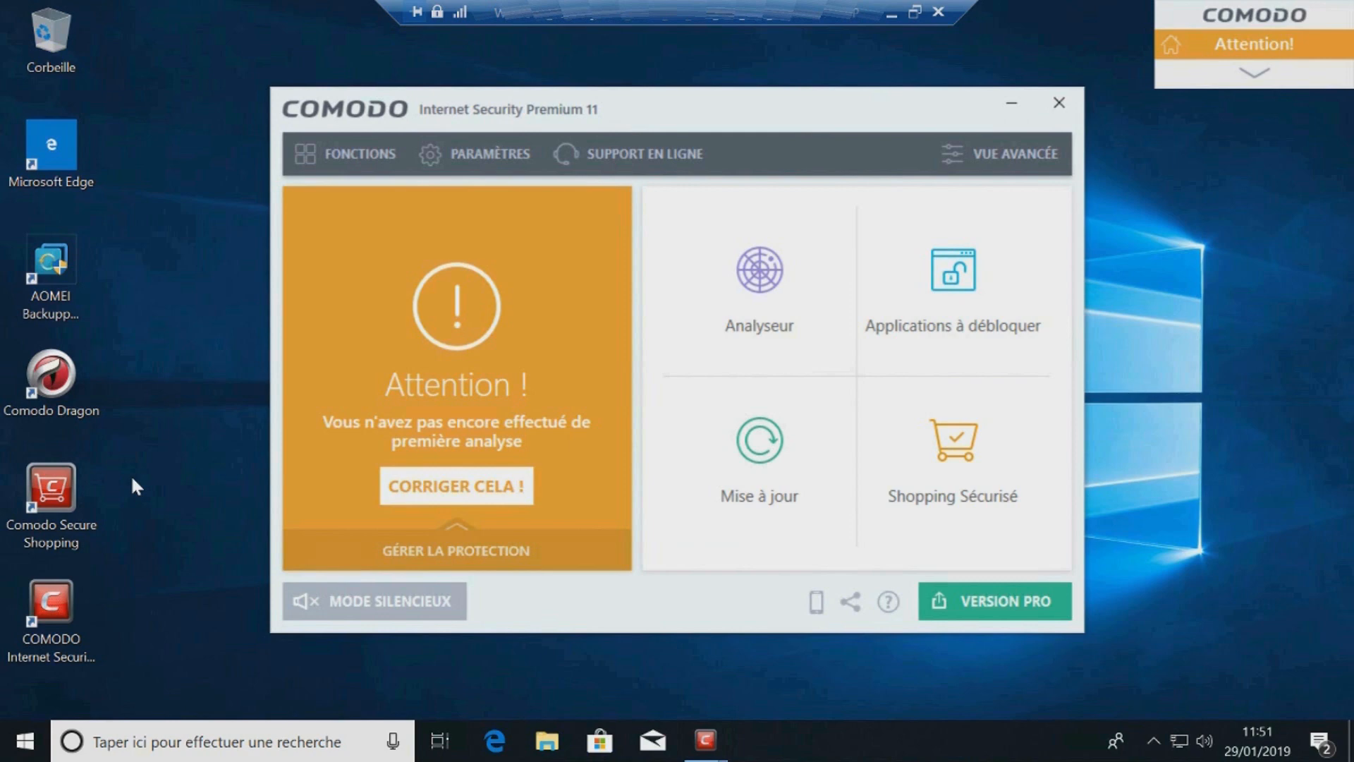
Step: Open Comodo Dragon from the desktop and maximise its window
{"action": "double_click", "coordinate": [44, 393]}
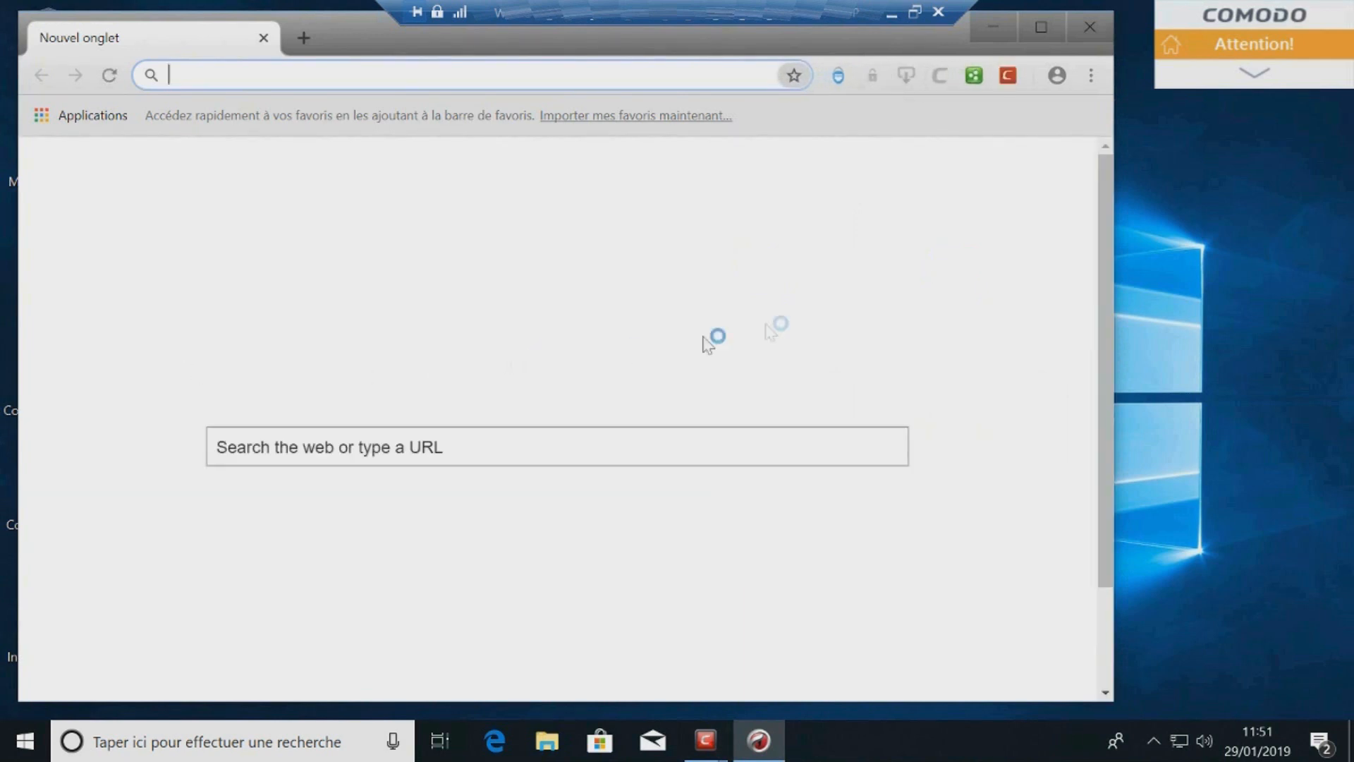
{"action": "left_click", "coordinate": [1044, 26]}
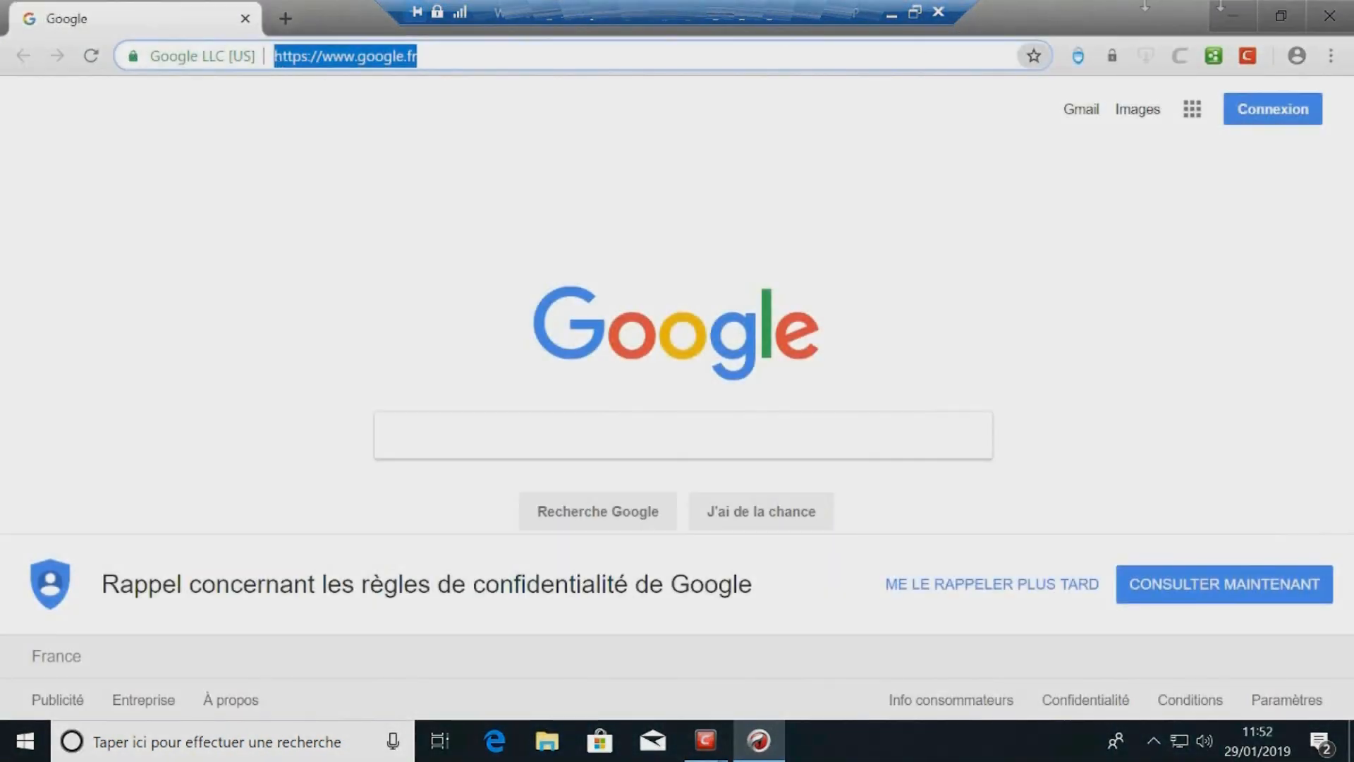
Step: Open the Comodo Dragon settings page
{"action": "left_click", "coordinate": [1331, 56]}
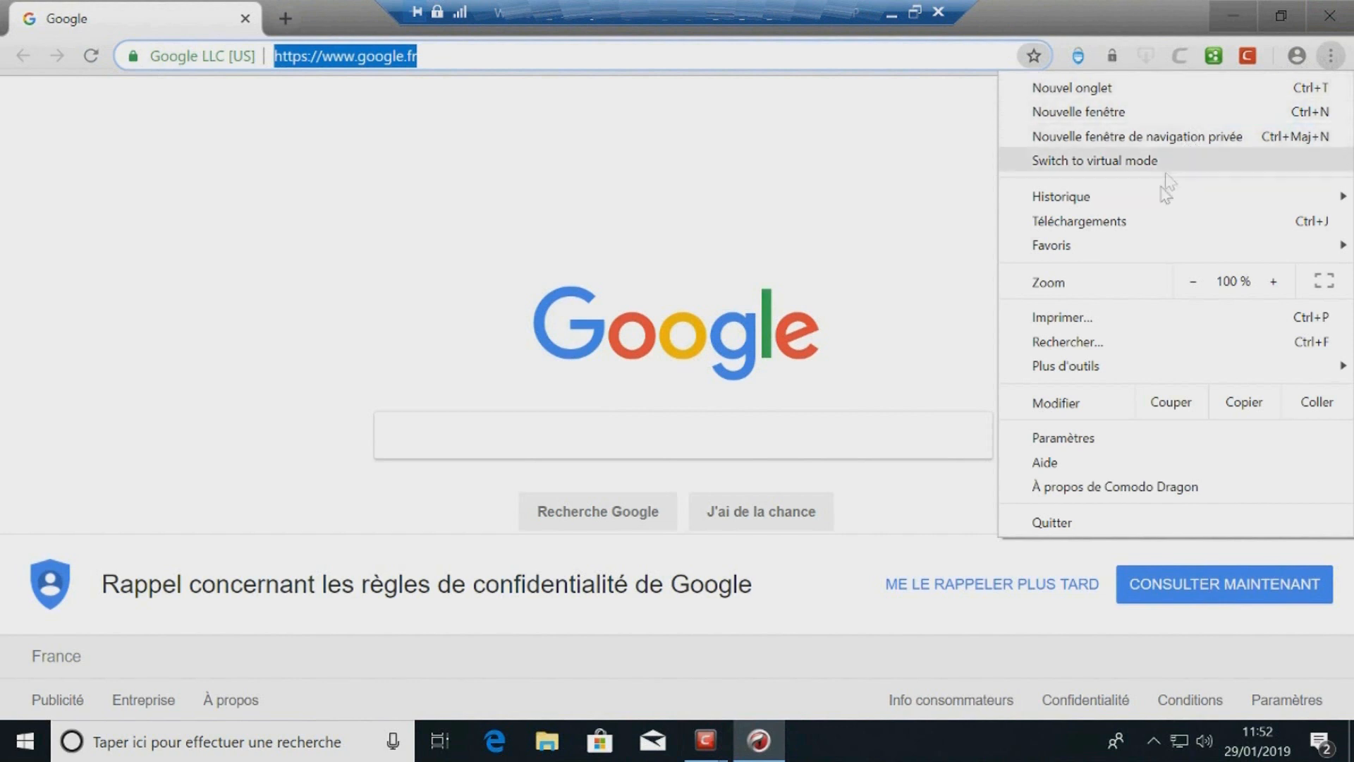
{"action": "mouse_move", "coordinate": [1114, 370]}
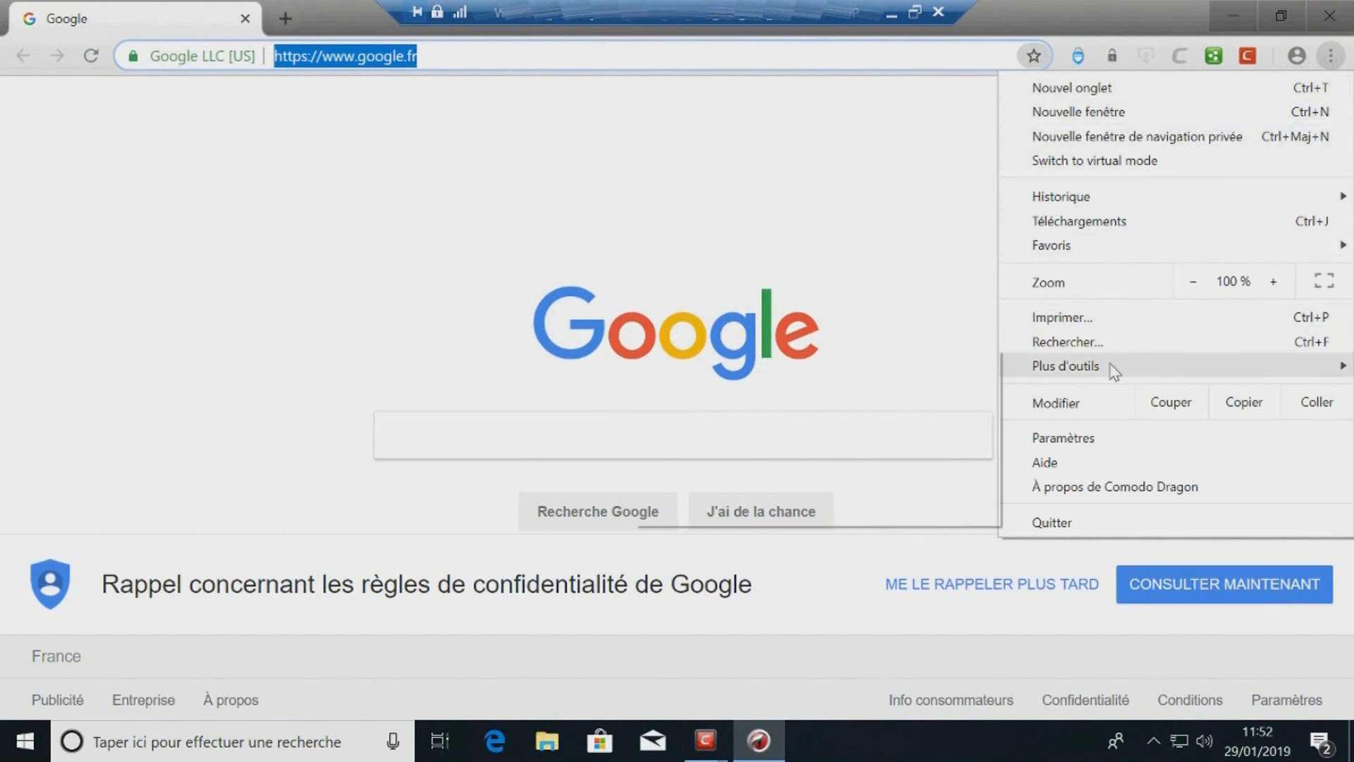
{"action": "left_click", "coordinate": [1091, 440]}
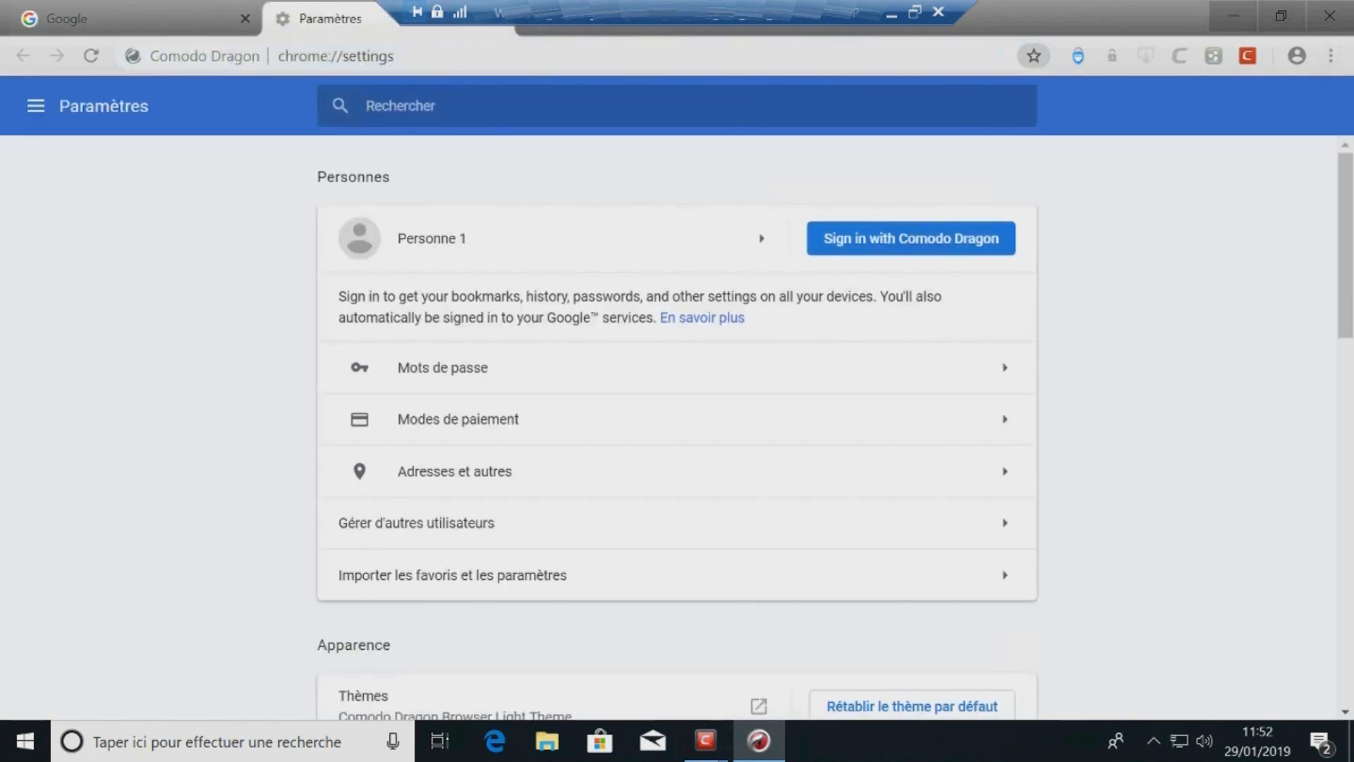
Step: Set the address bar search engine to Google
{"action": "scroll", "coordinate": [785, 319], "scroll_direction": "down", "scroll_amount": 5}
{"action": "scroll", "coordinate": [786, 319], "scroll_direction": "down", "scroll_amount": 5}
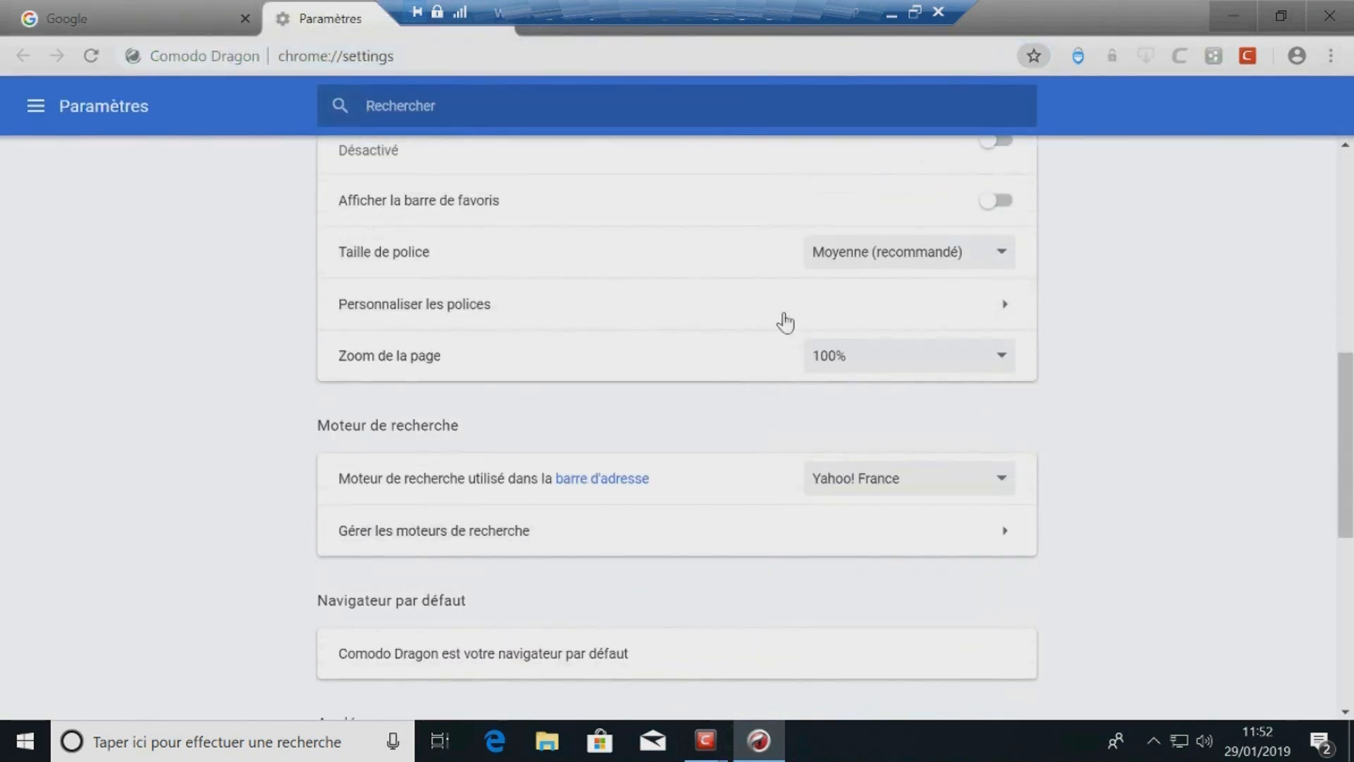
{"action": "scroll", "coordinate": [767, 323], "scroll_direction": "down", "scroll_amount": 3}
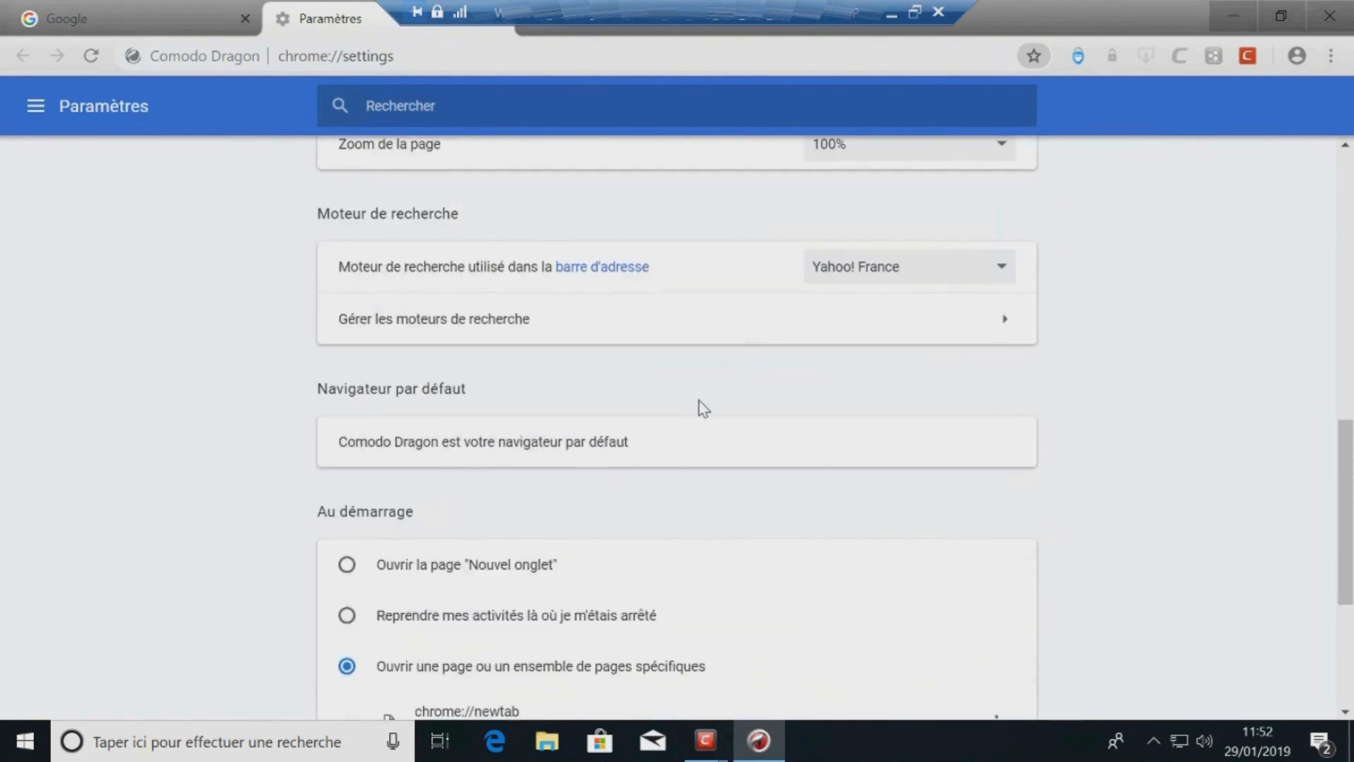
{"action": "scroll", "coordinate": [698, 406], "scroll_direction": "up", "scroll_amount": 2}
{"action": "left_click", "coordinate": [997, 374]}
{"action": "left_click", "coordinate": [874, 418]}
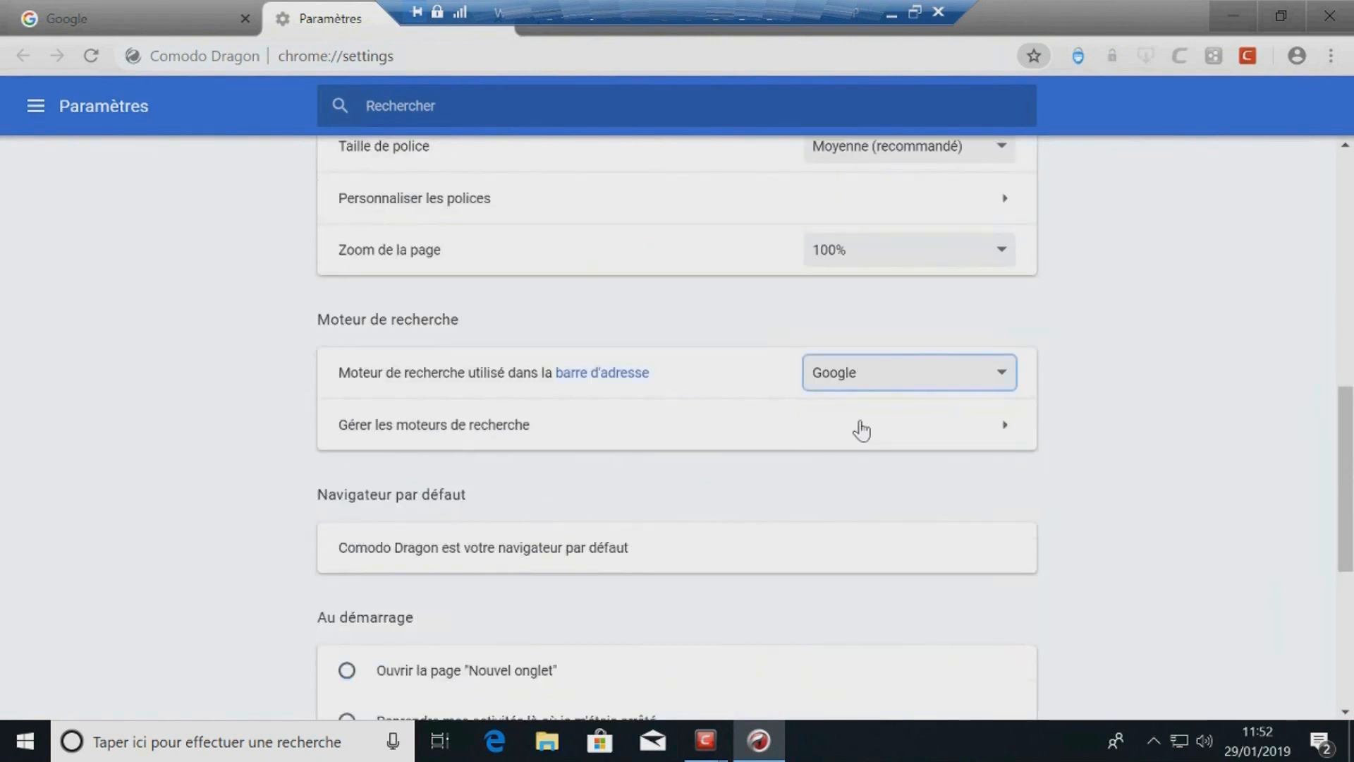
Step: Remove Yahoo! France and Bing from the managed search engines and return to the settings
{"action": "left_click", "coordinate": [862, 427]}
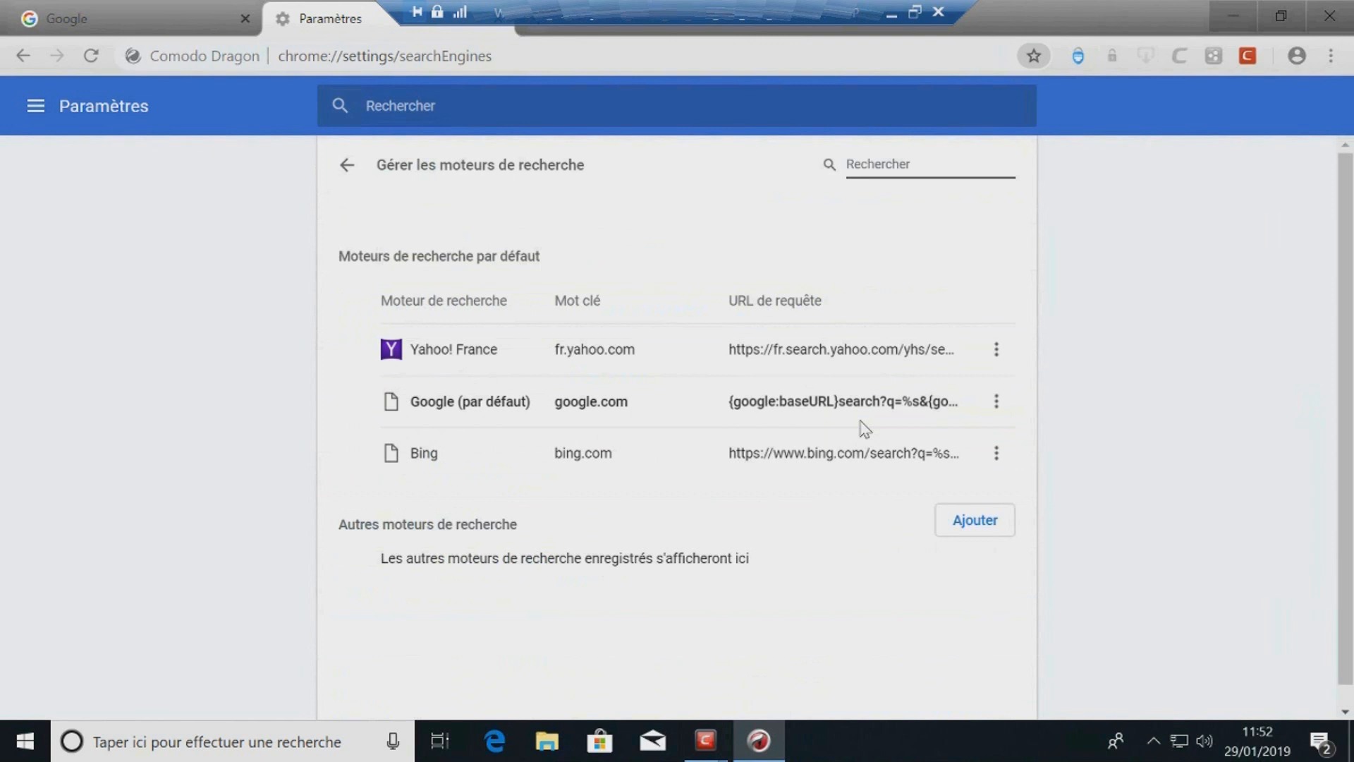
{"action": "left_click", "coordinate": [997, 351]}
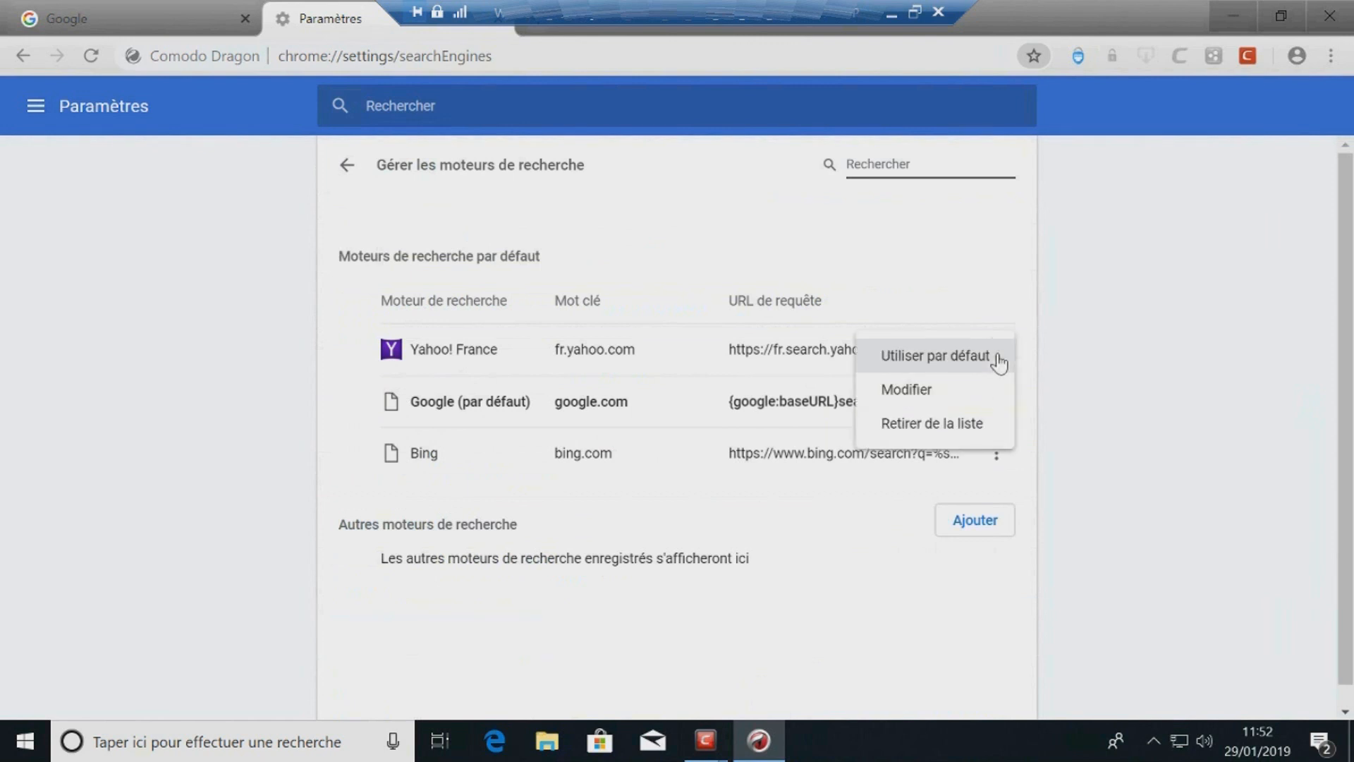
{"action": "left_click", "coordinate": [957, 424]}
{"action": "left_click", "coordinate": [997, 401]}
{"action": "left_click", "coordinate": [921, 474]}
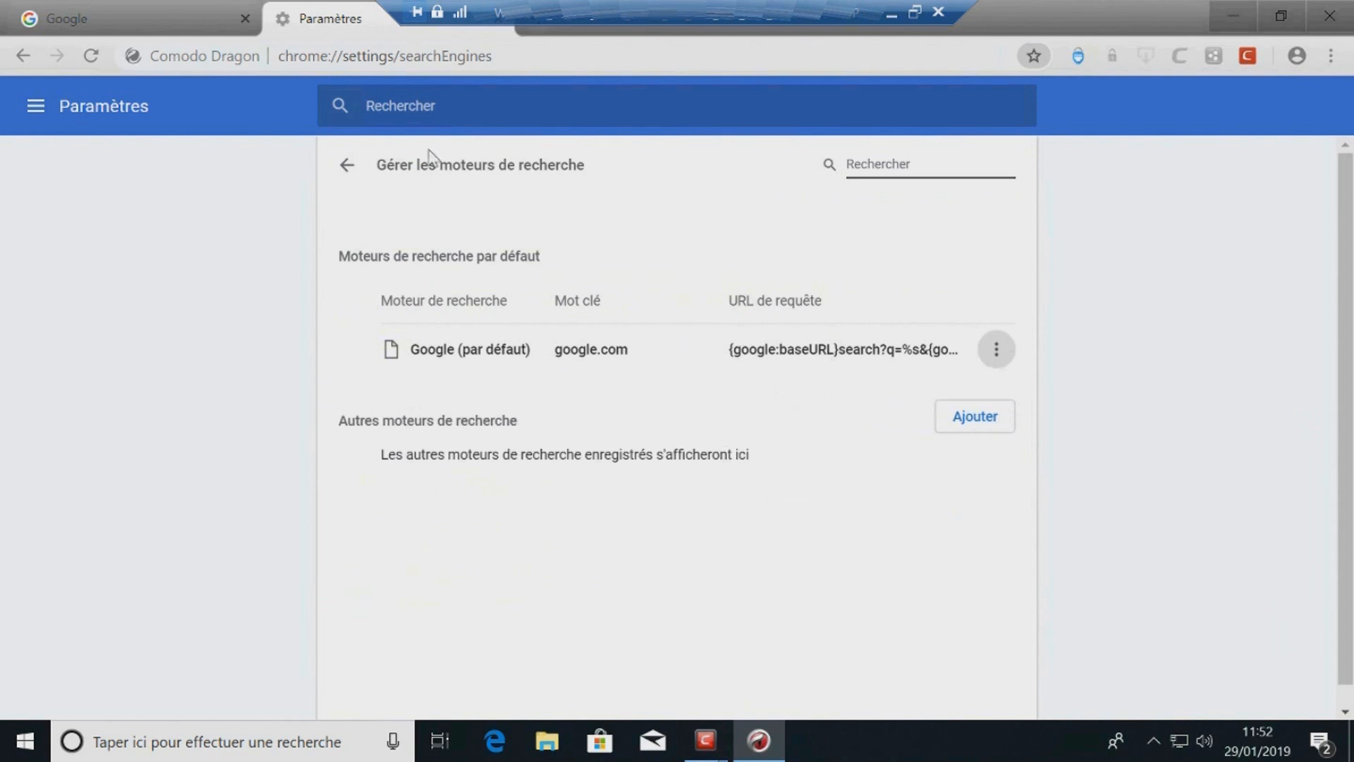
{"action": "left_click", "coordinate": [347, 164]}
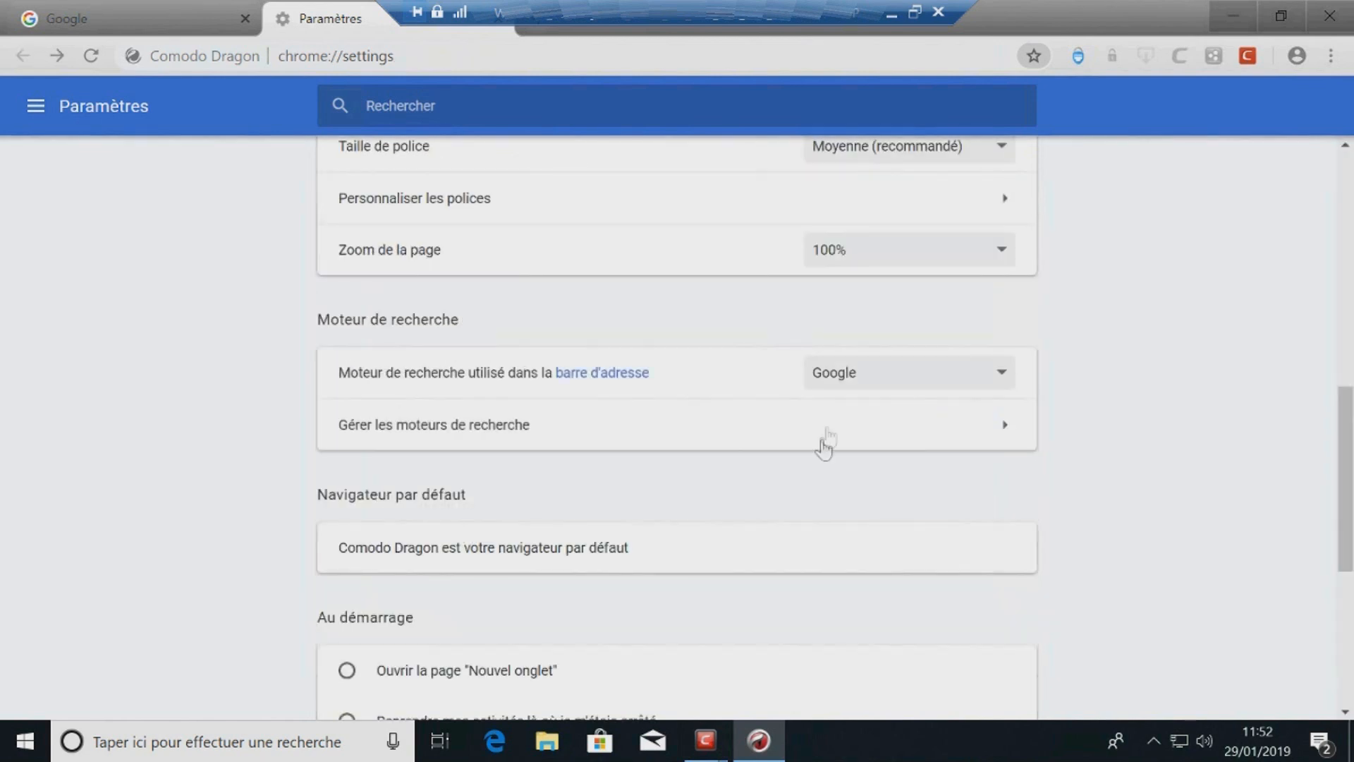
{"action": "scroll", "coordinate": [683, 457], "scroll_direction": "down", "scroll_amount": 5}
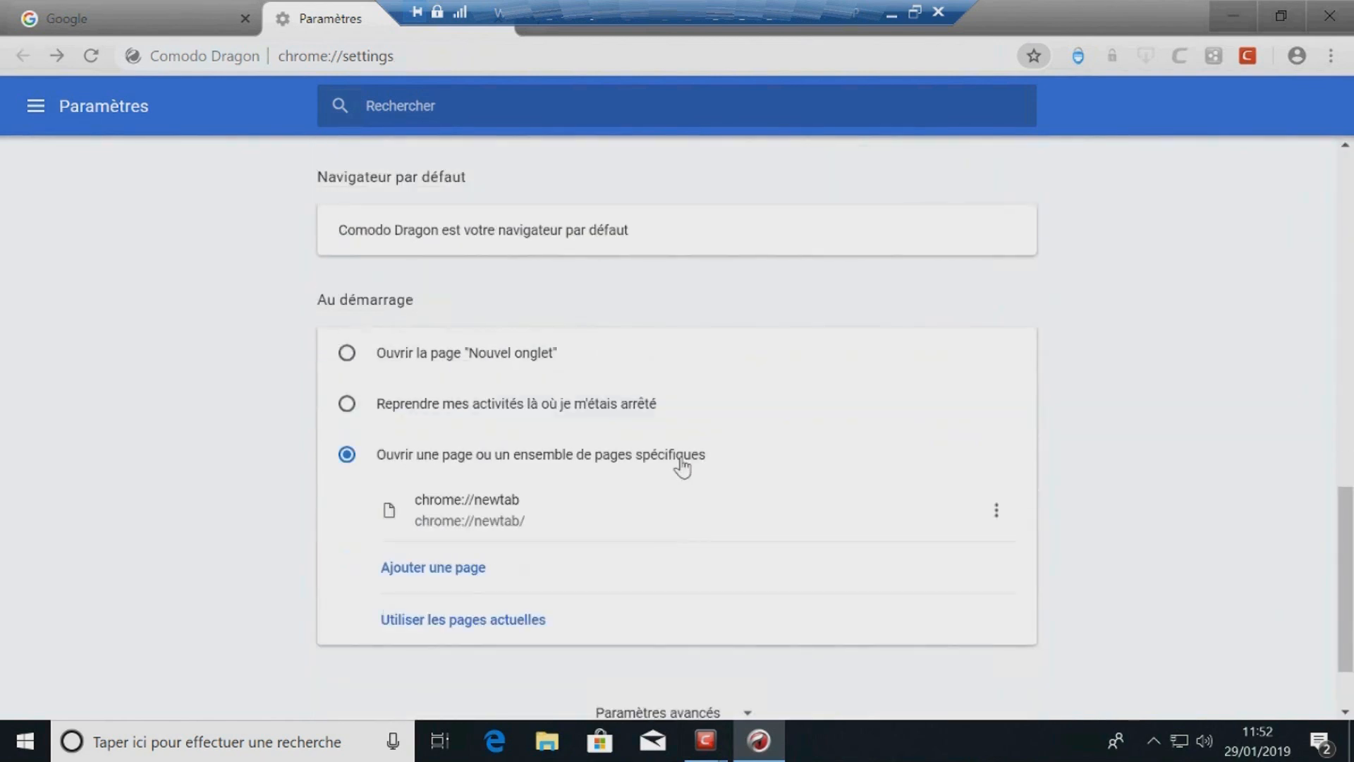
{"action": "scroll", "coordinate": [406, 459], "scroll_direction": "down", "scroll_amount": 2}
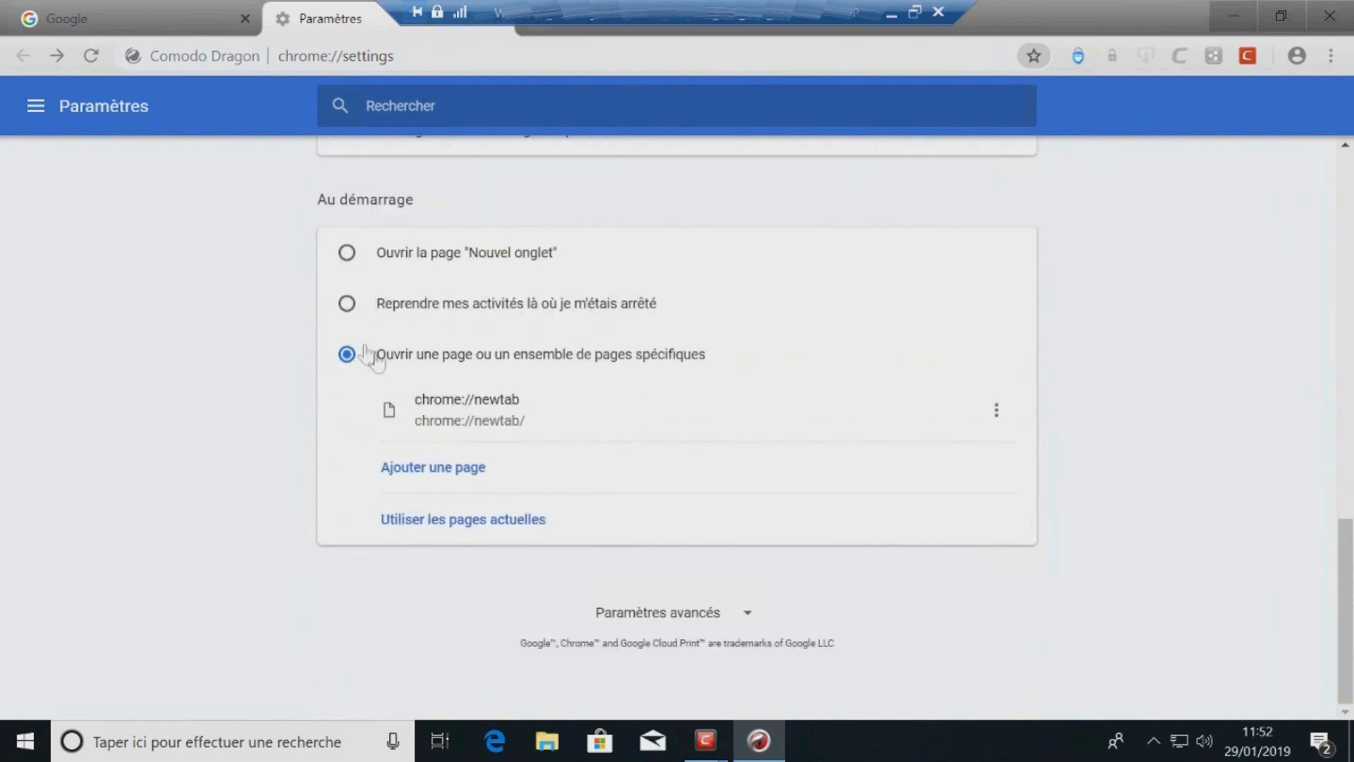
{"action": "left_click", "coordinate": [996, 410]}
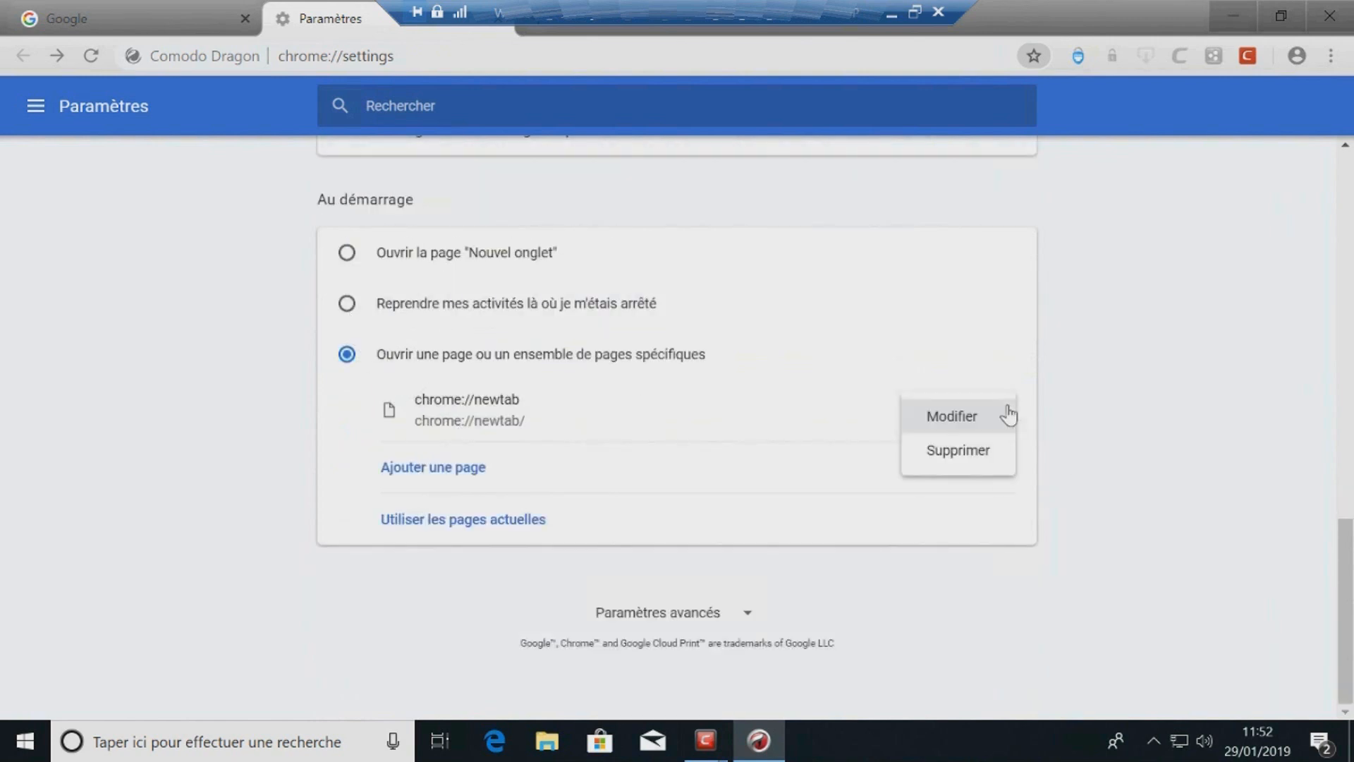
{"action": "left_click", "coordinate": [959, 455]}
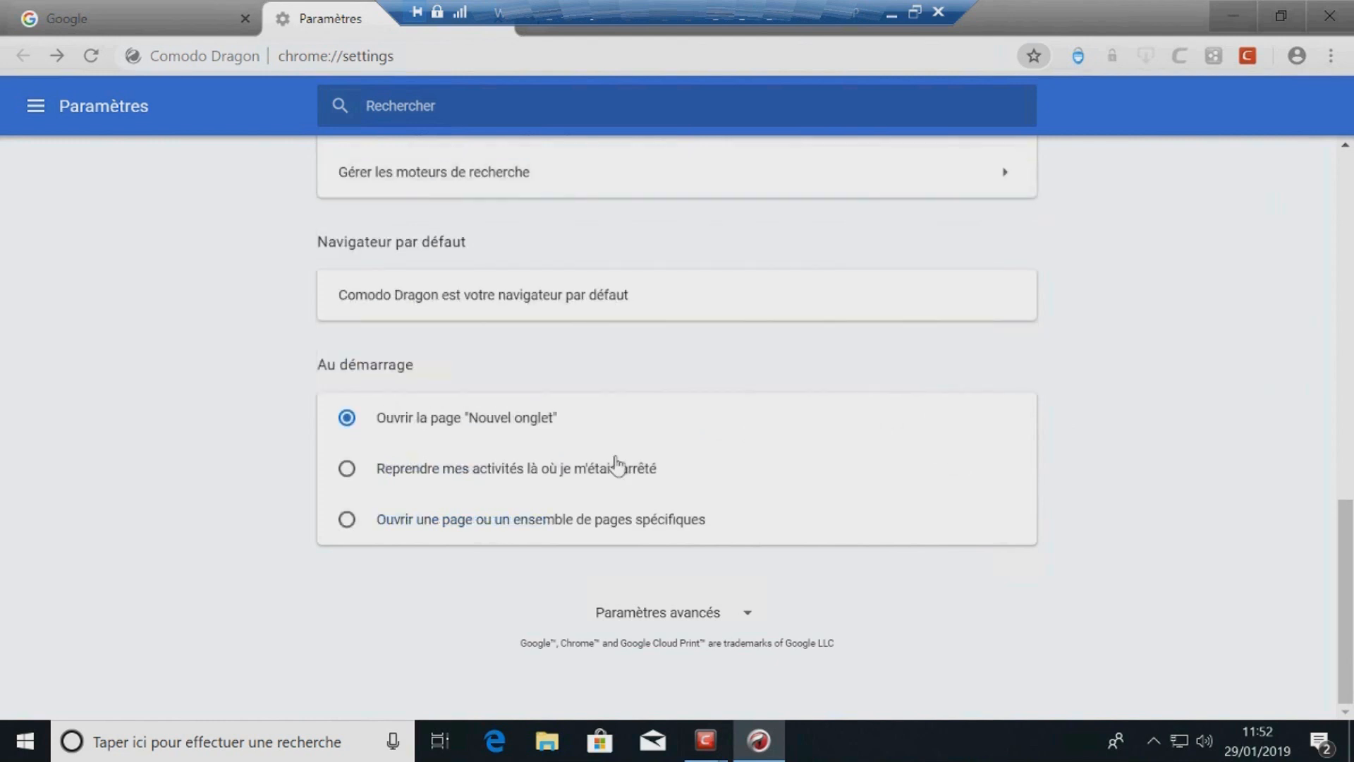
{"action": "left_click", "coordinate": [486, 525]}
{"action": "left_click", "coordinate": [539, 466]}
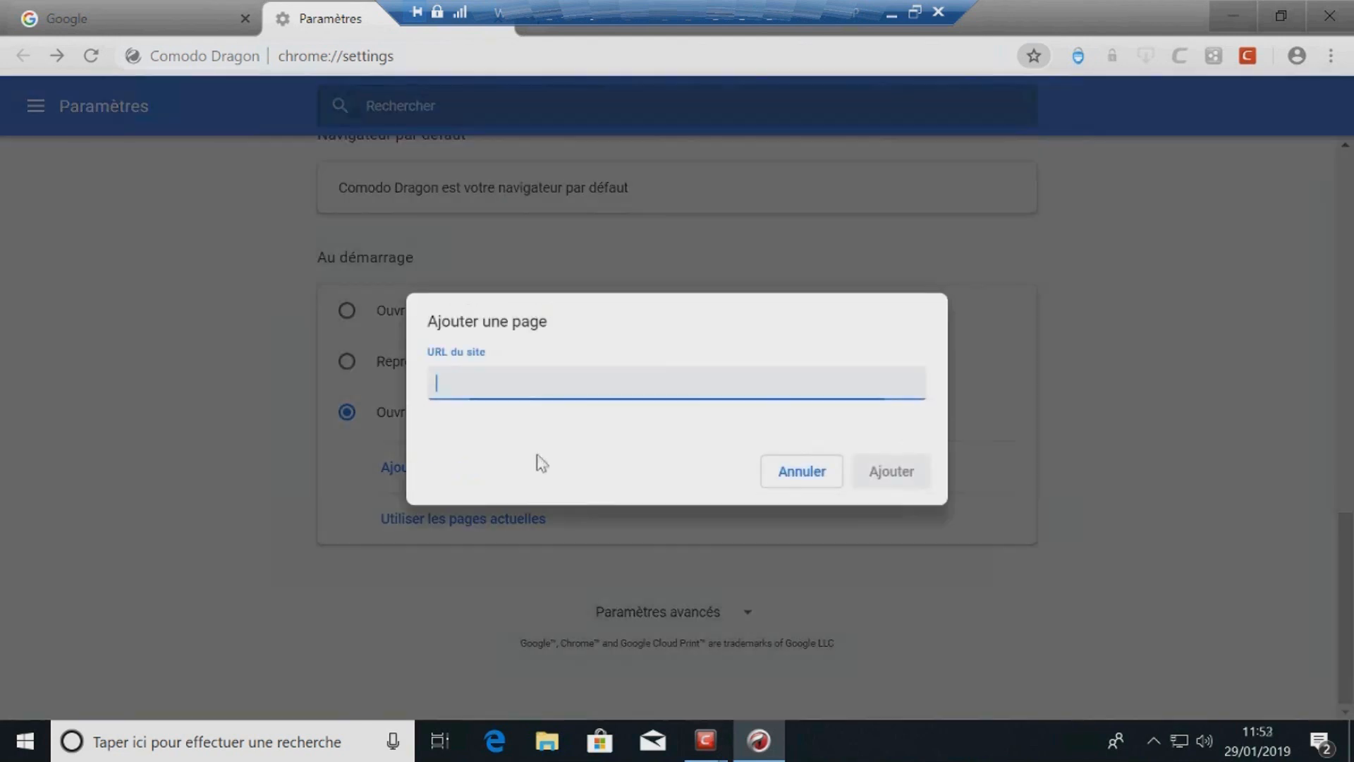
{"action": "type", "text": "https://www.google.fr/"}
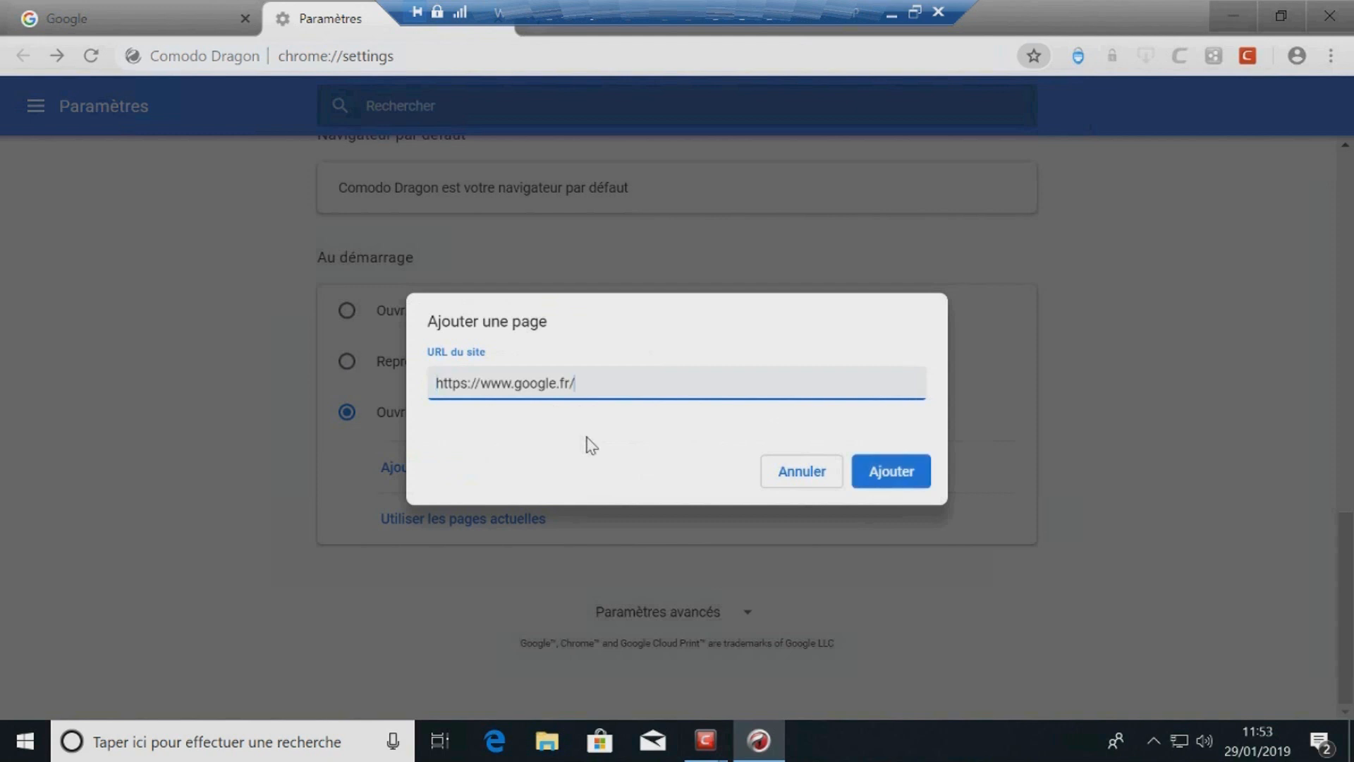
{"action": "left_click", "coordinate": [891, 494]}
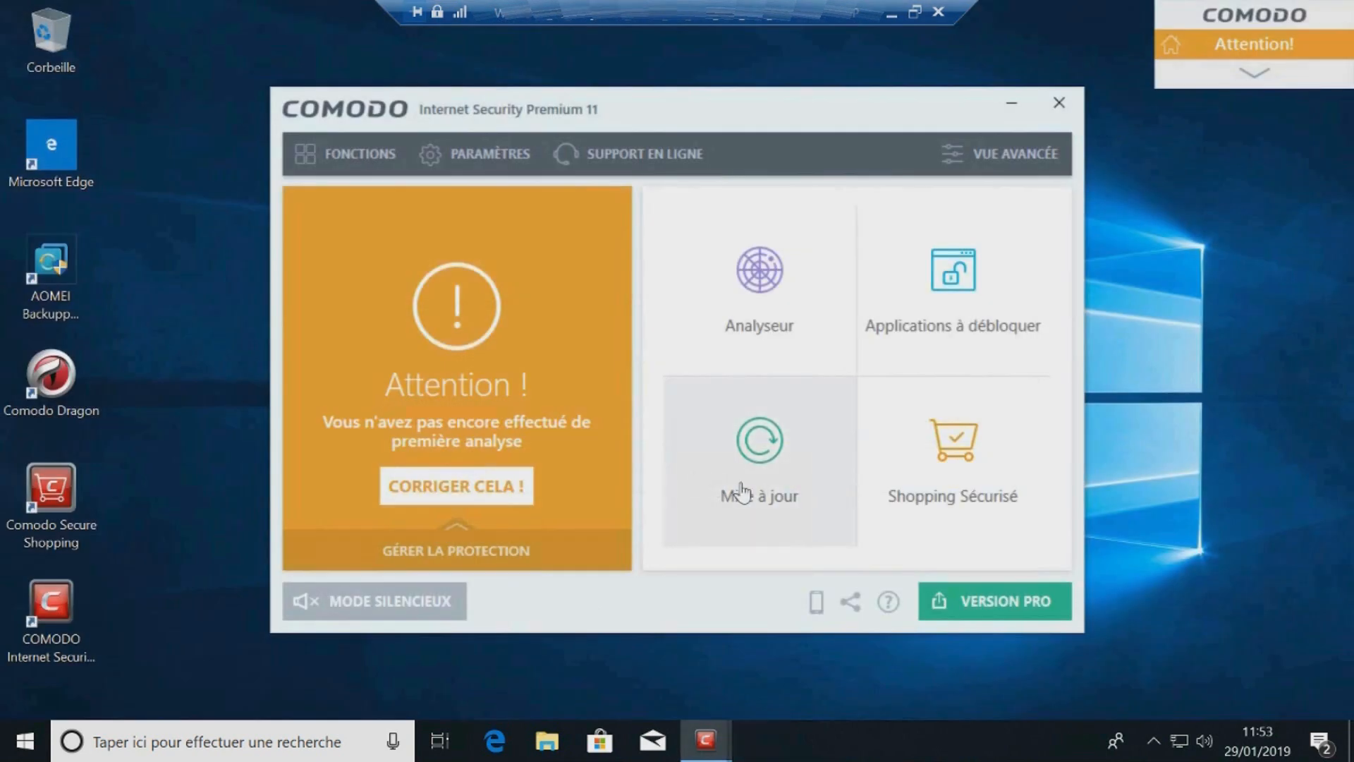
Step: Reopen Comodo Dragon from the desktop and search Google for comodo icedragon
{"action": "double_click", "coordinate": [59, 383]}
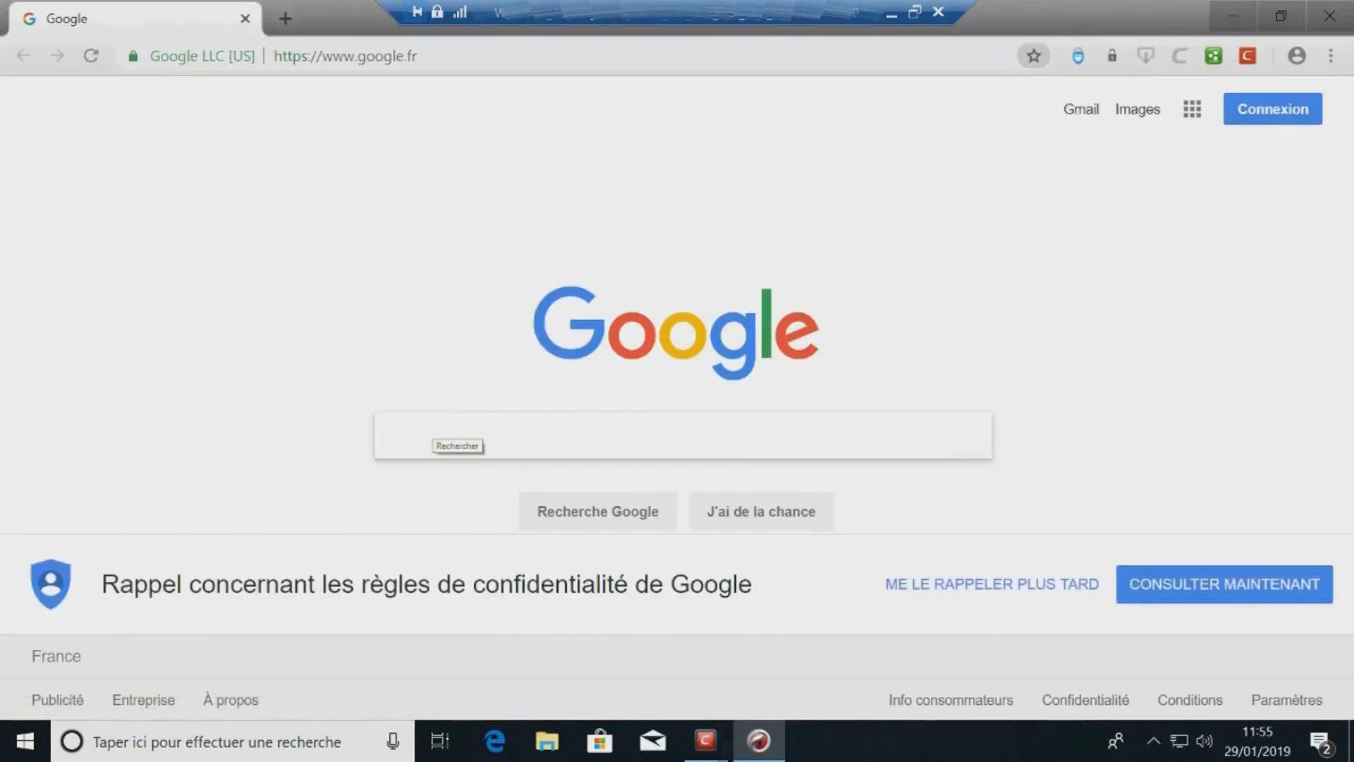
{"action": "type", "text": "comodo ice"}
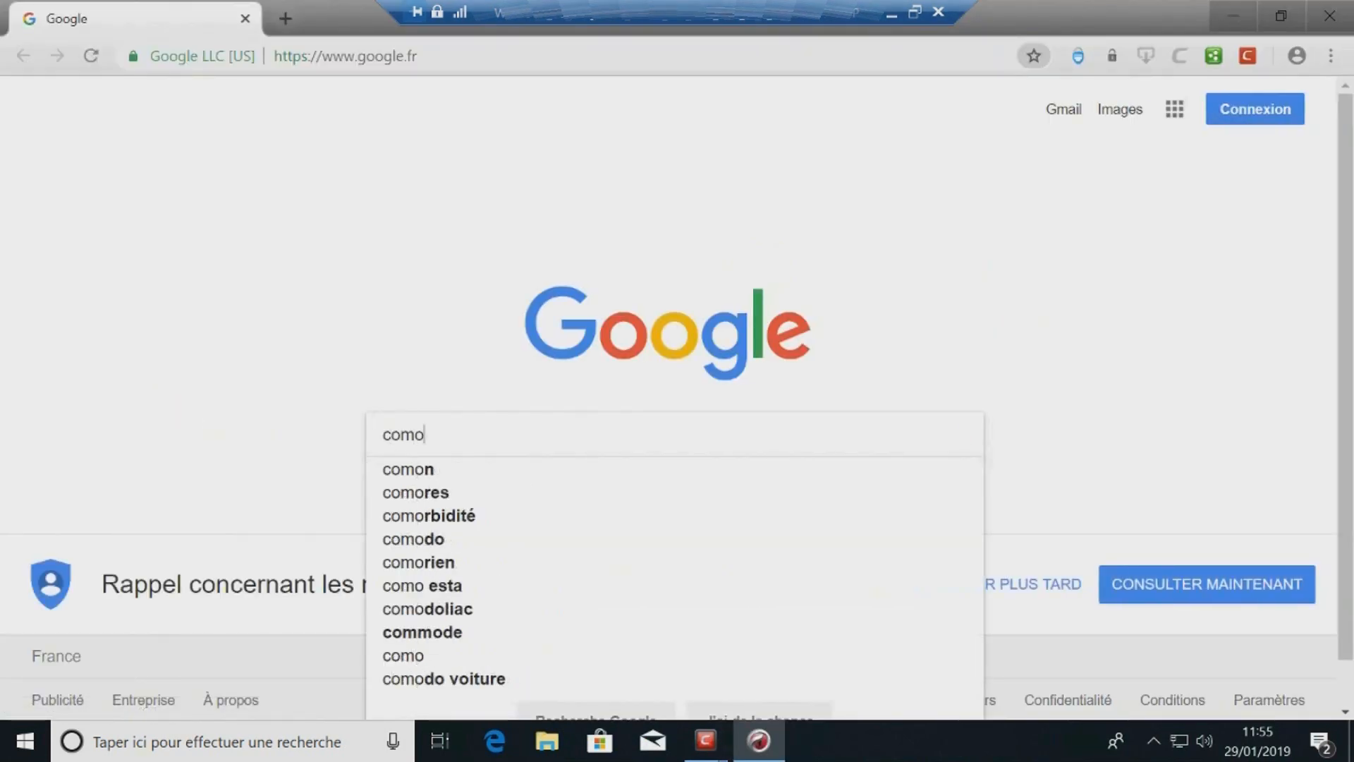
{"action": "key", "text": "Down"}
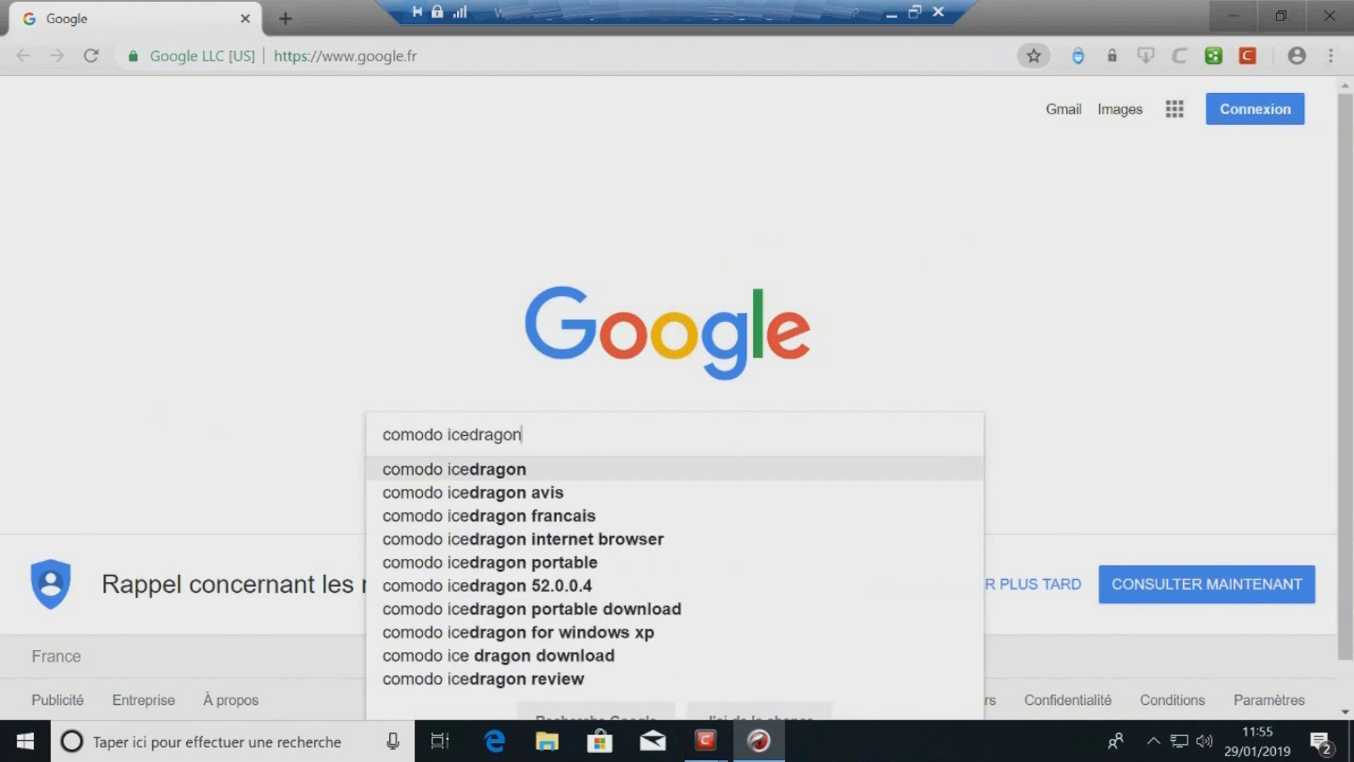
{"action": "key", "text": "Return"}
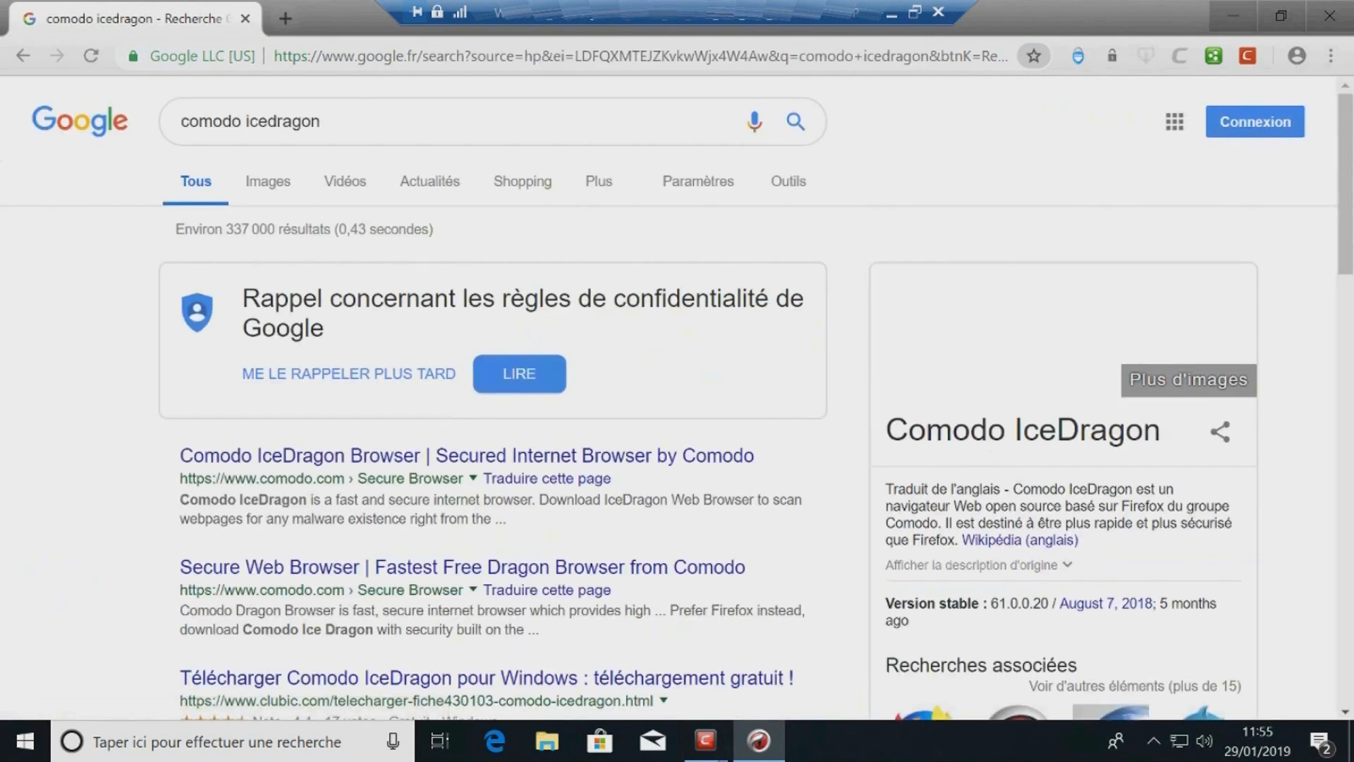
Step: Open the Comodo IceDragon Browser result and start its free 64-bit download
{"action": "left_click", "coordinate": [446, 459]}
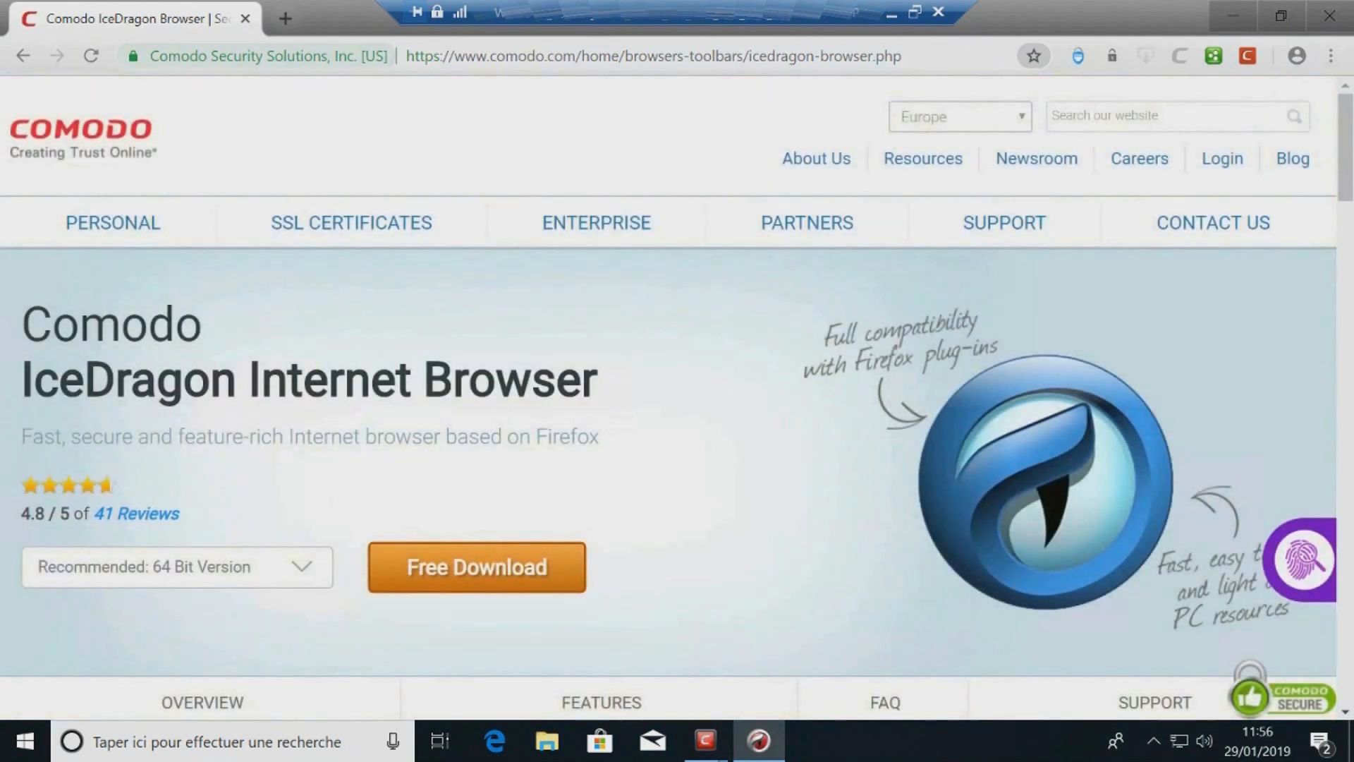
{"action": "scroll", "coordinate": [547, 408], "scroll_direction": "down", "scroll_amount": 2}
{"action": "scroll", "coordinate": [548, 408], "scroll_direction": "down", "scroll_amount": 2}
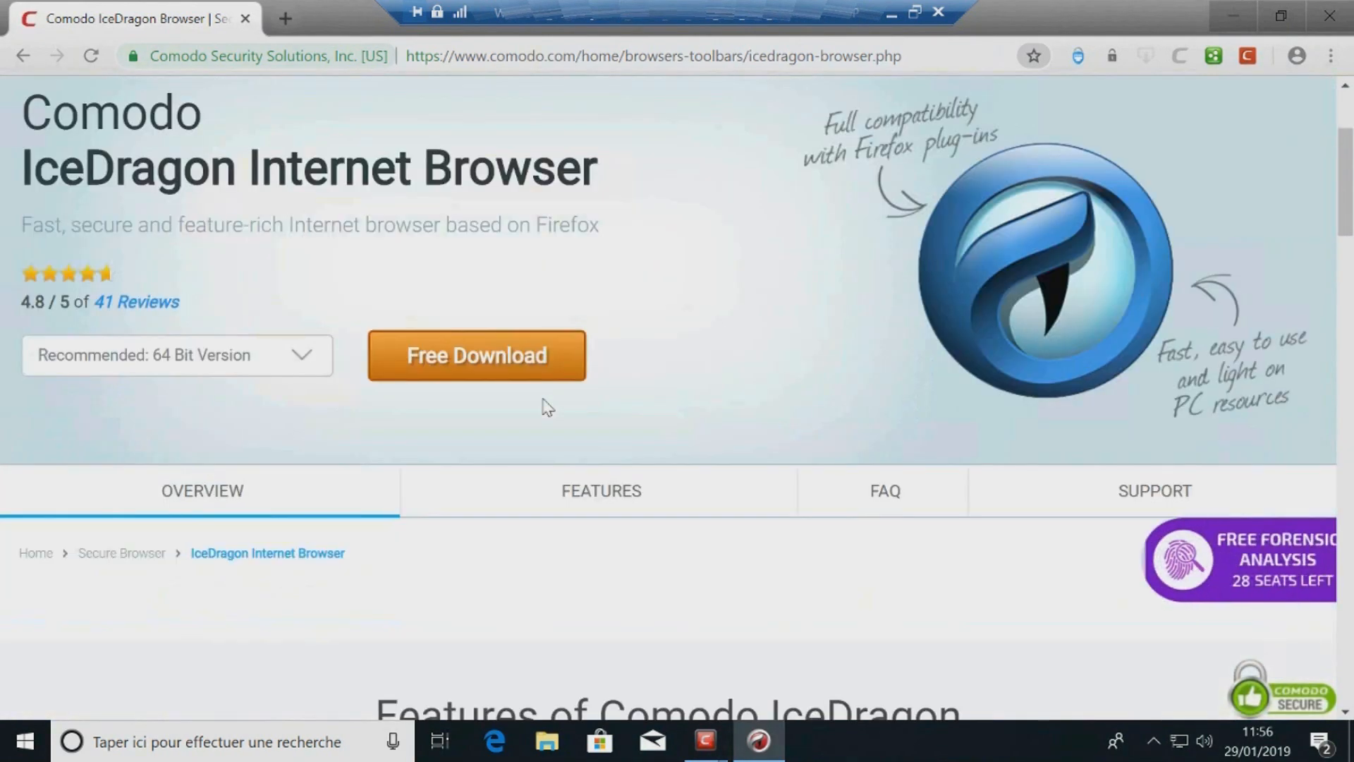
{"action": "left_click", "coordinate": [480, 363]}
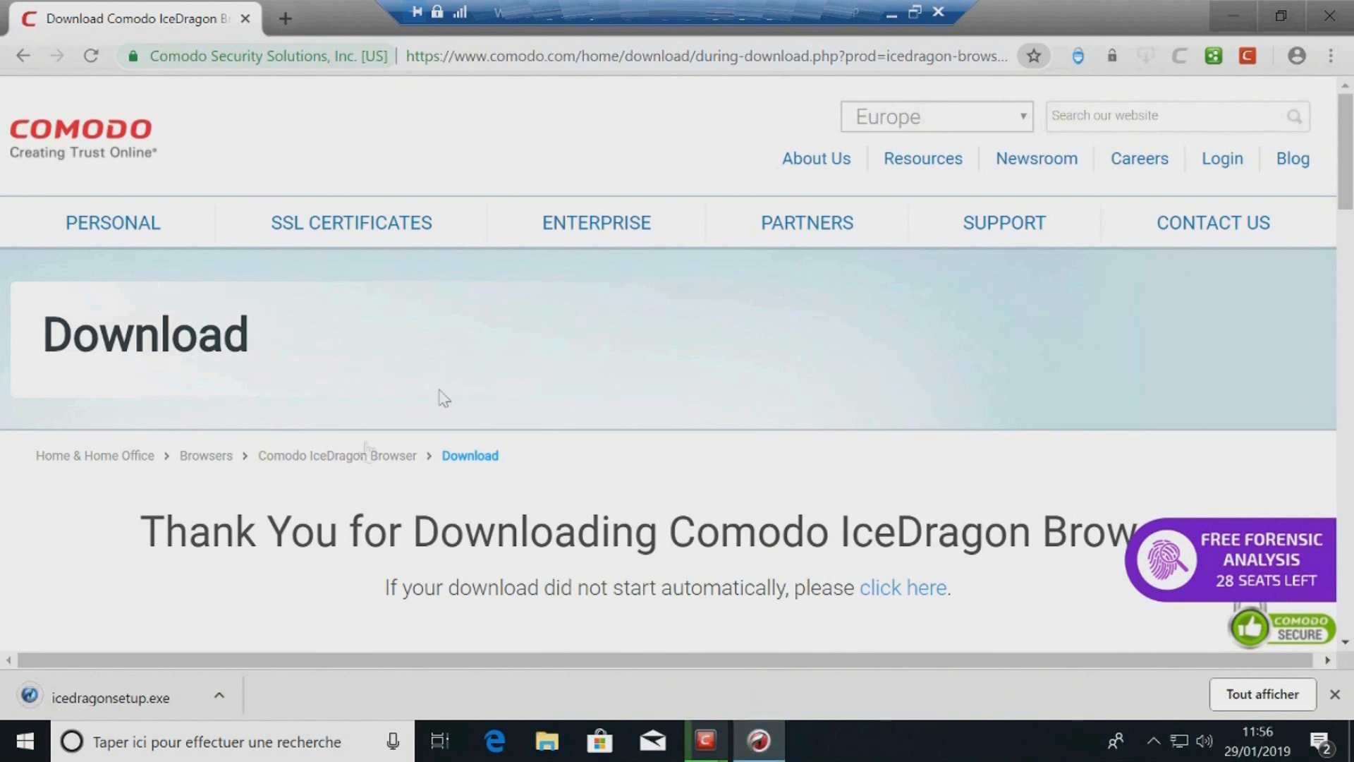
Step: Run icedragonsetup.exe, allow it, accept the licence and install IceDragon to C:\Program Files\Comodo\IceDragon
{"action": "left_click", "coordinate": [38, 713]}
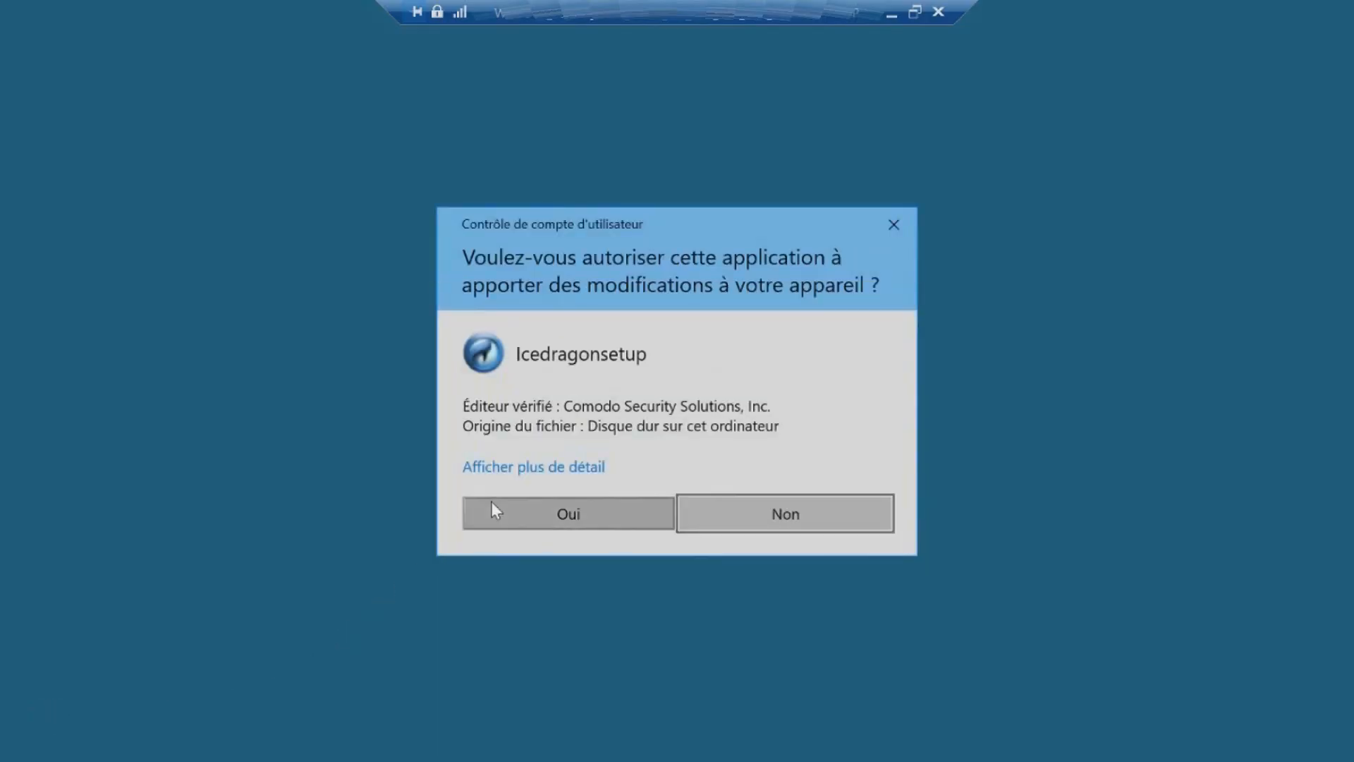
{"action": "left_click", "coordinate": [494, 509]}
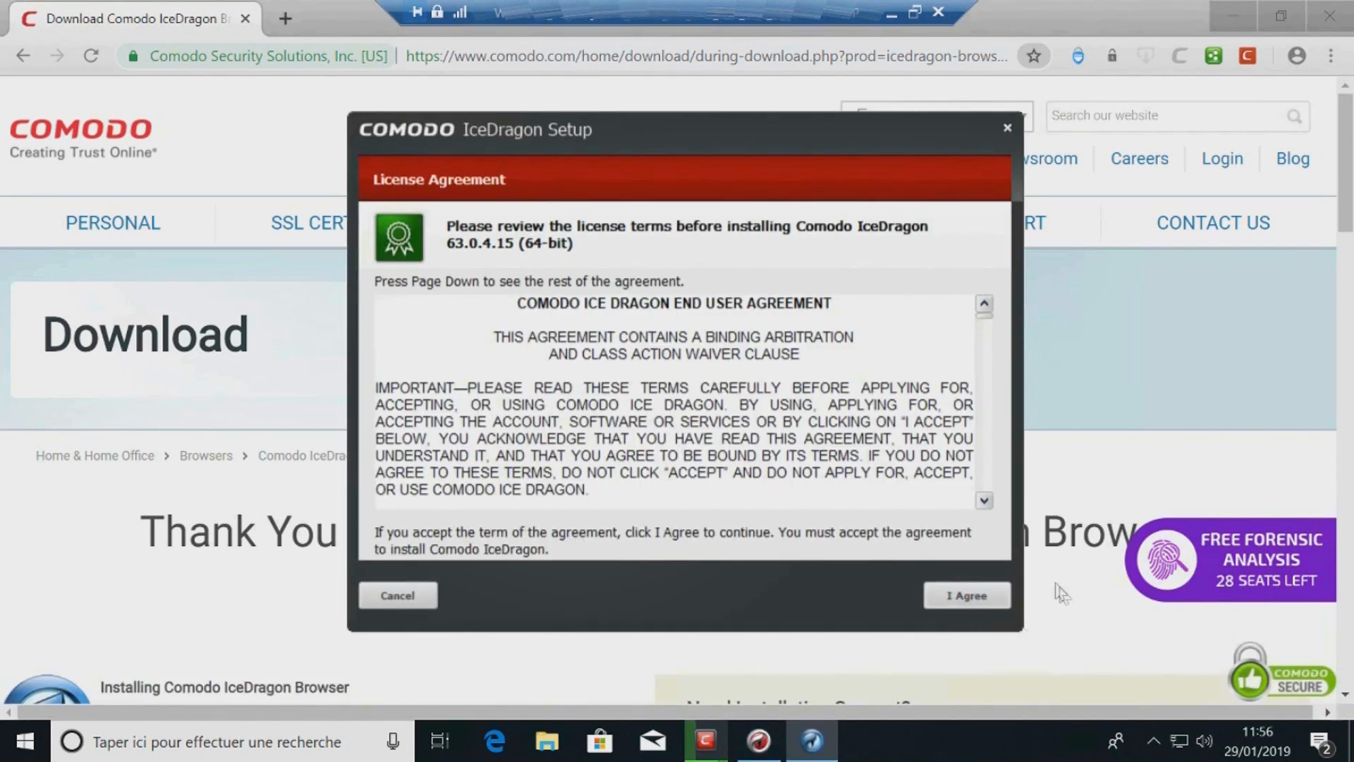
{"action": "left_click", "coordinate": [983, 593]}
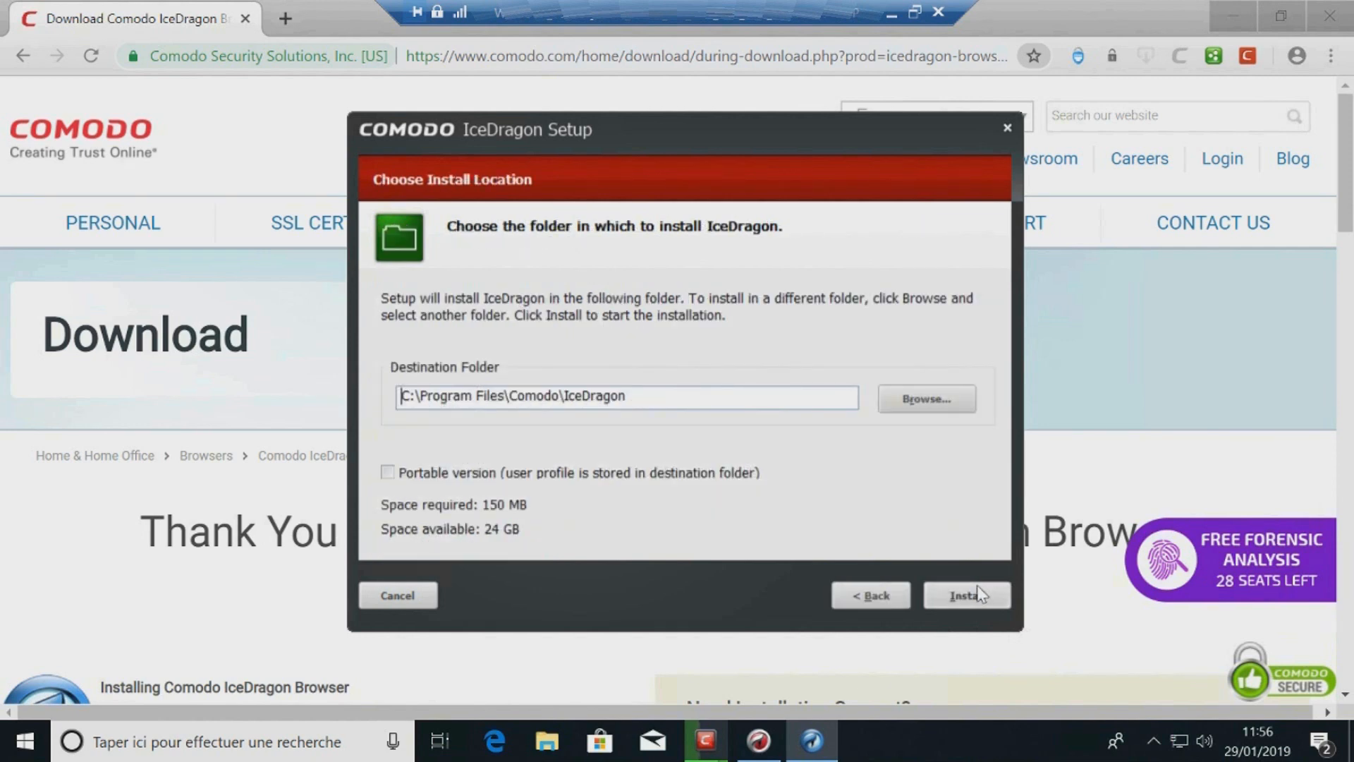
{"action": "left_click", "coordinate": [979, 595]}
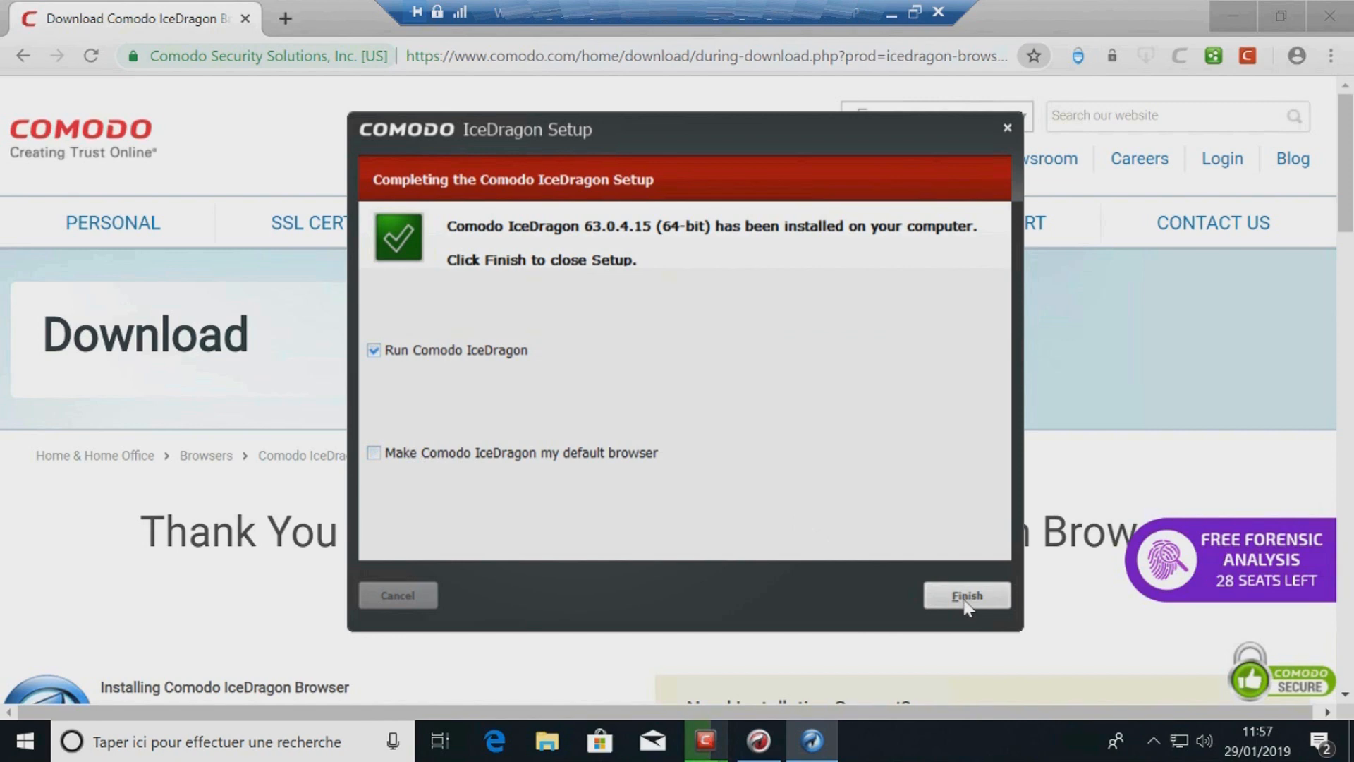
{"action": "left_click", "coordinate": [967, 596]}
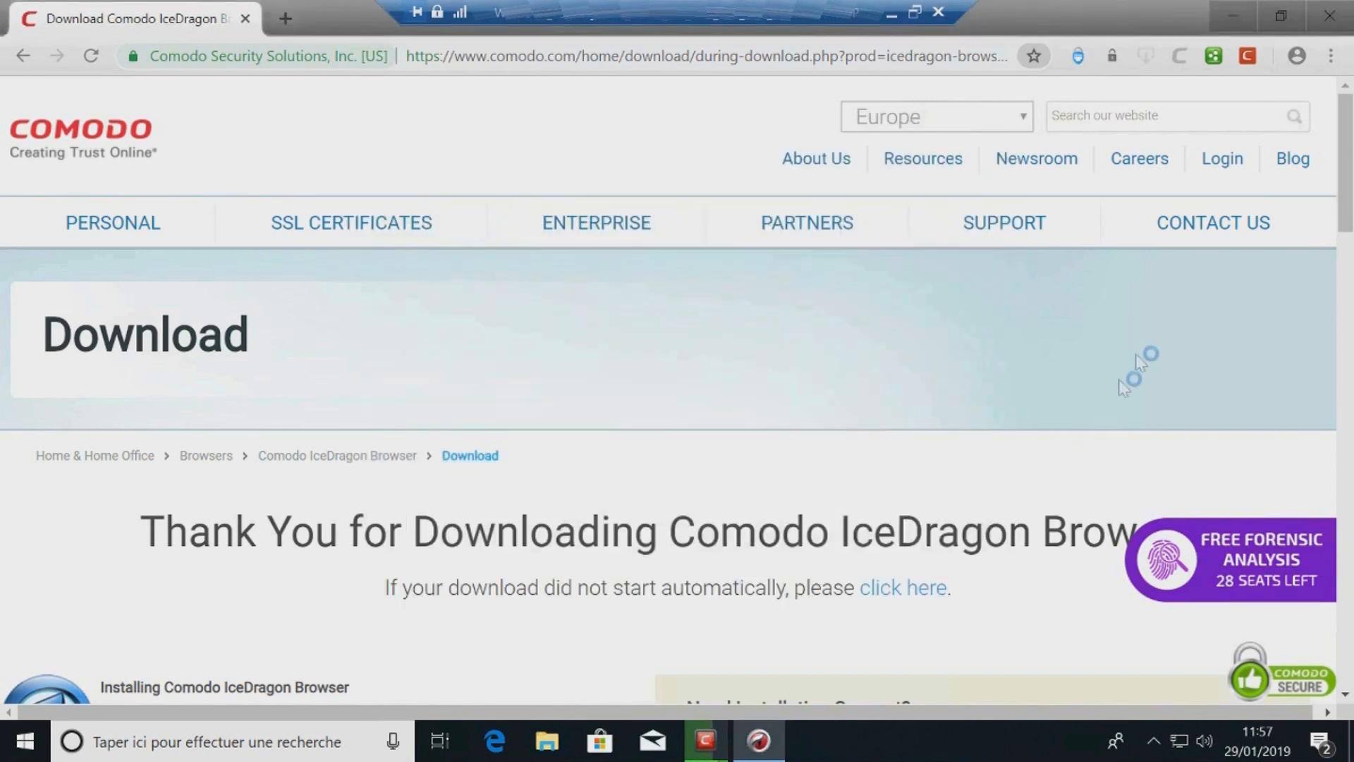
Step: Close Comodo Dragon, minimise the security suite window and decline making IceDragon the default browser
{"action": "left_click", "coordinate": [1340, 17]}
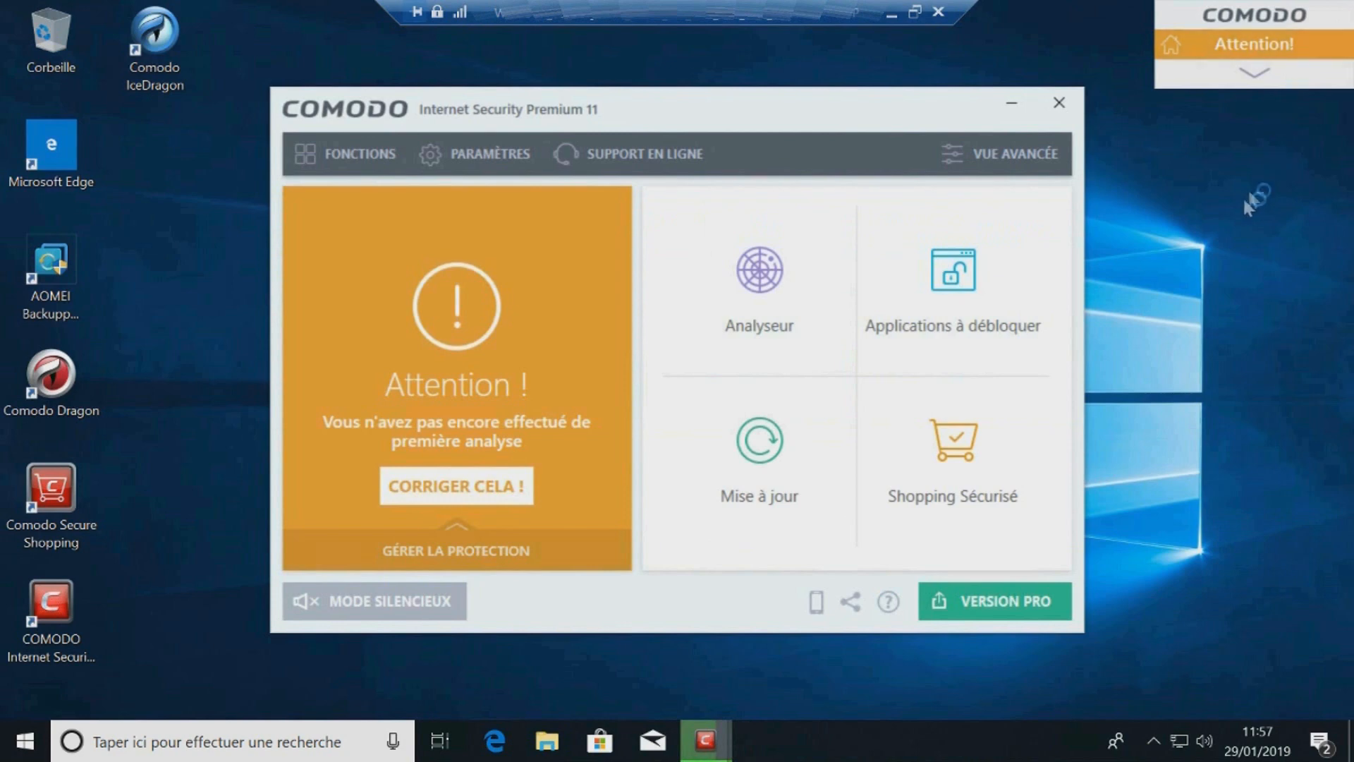
{"action": "left_click", "coordinate": [1010, 104]}
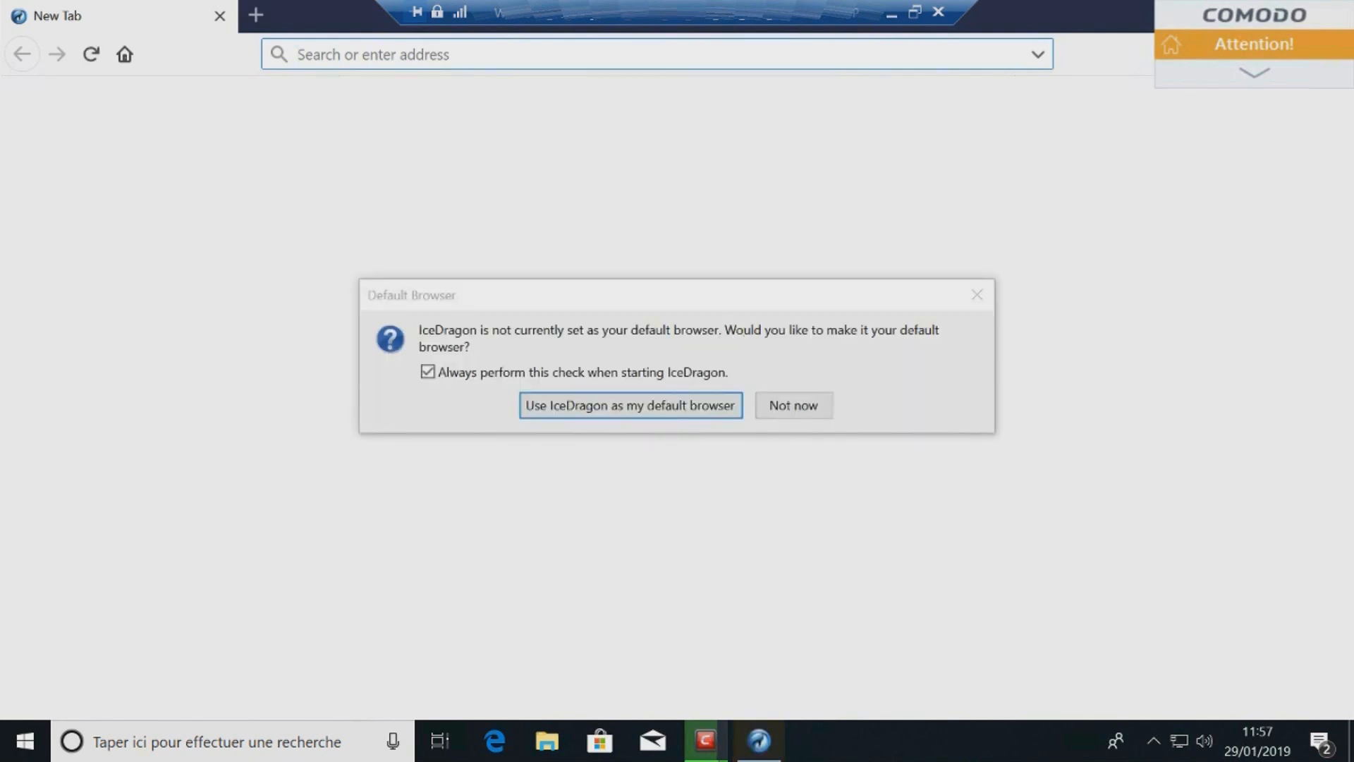
{"action": "left_click", "coordinate": [794, 405]}
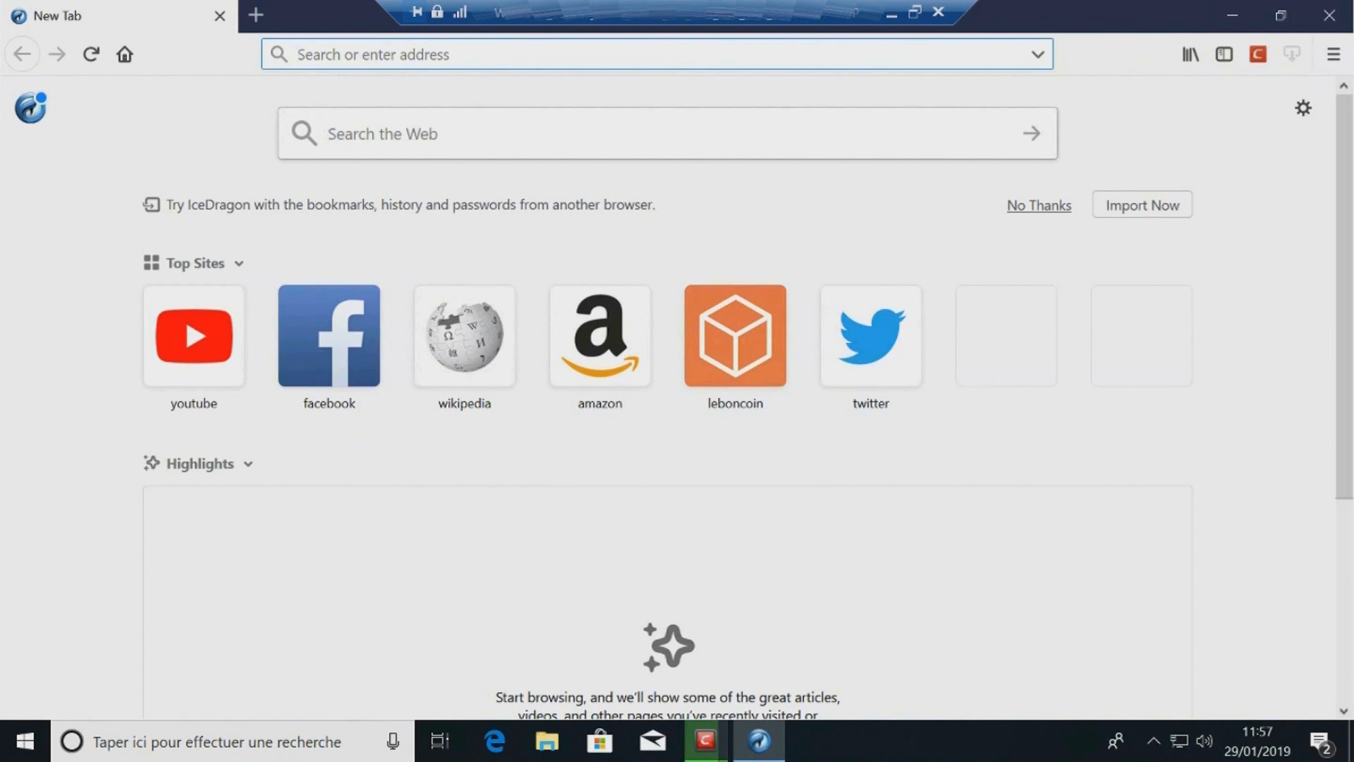
Step: Open Task Manager and close the completed quick-scan window
{"action": "right_click", "coordinate": [24, 741]}
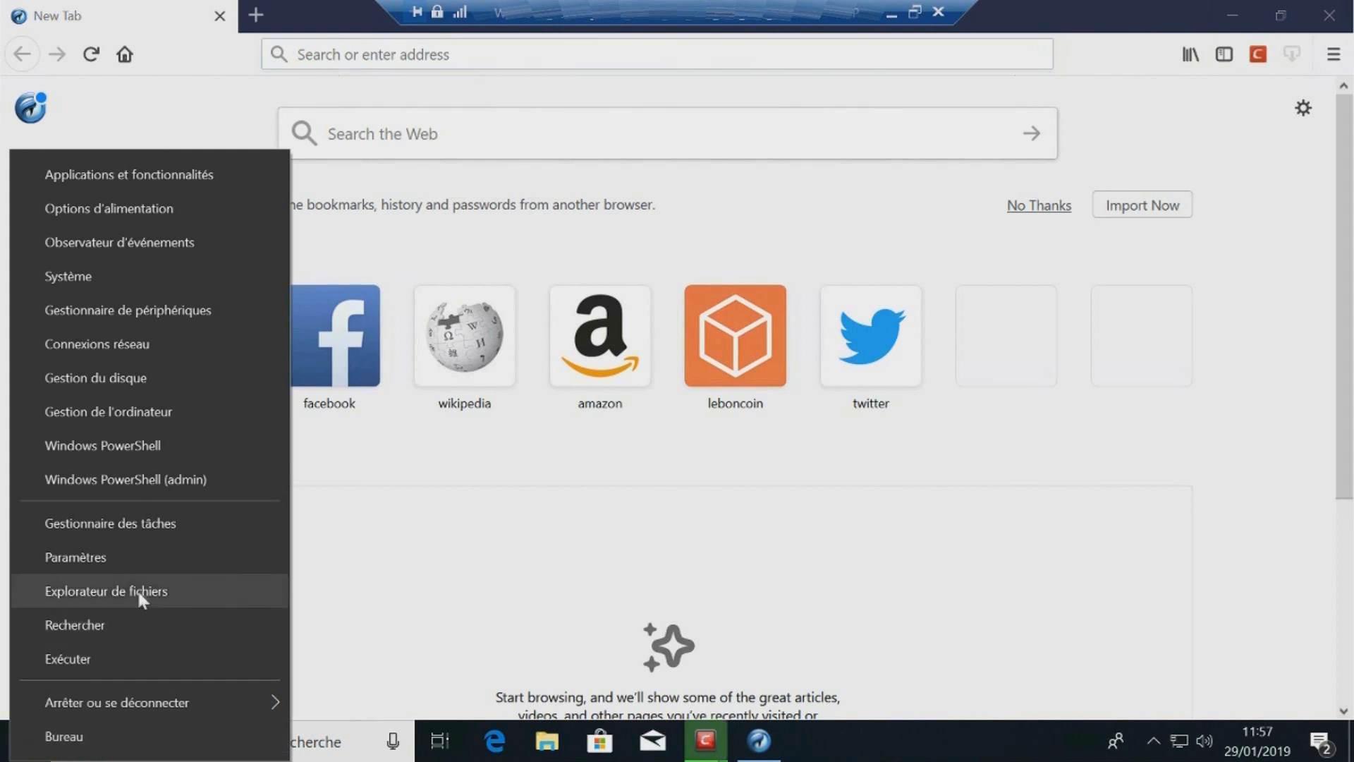
{"action": "left_click", "coordinate": [151, 529]}
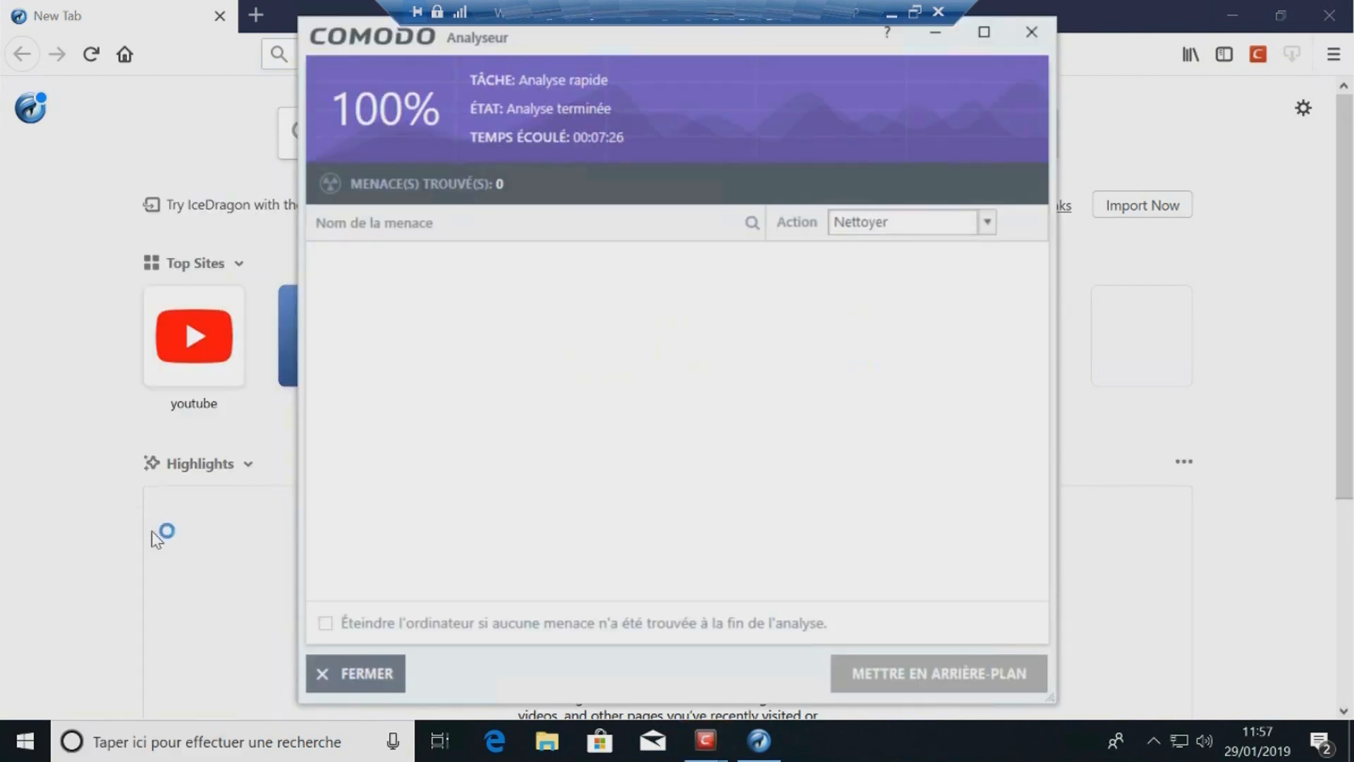
{"action": "left_click", "coordinate": [367, 673]}
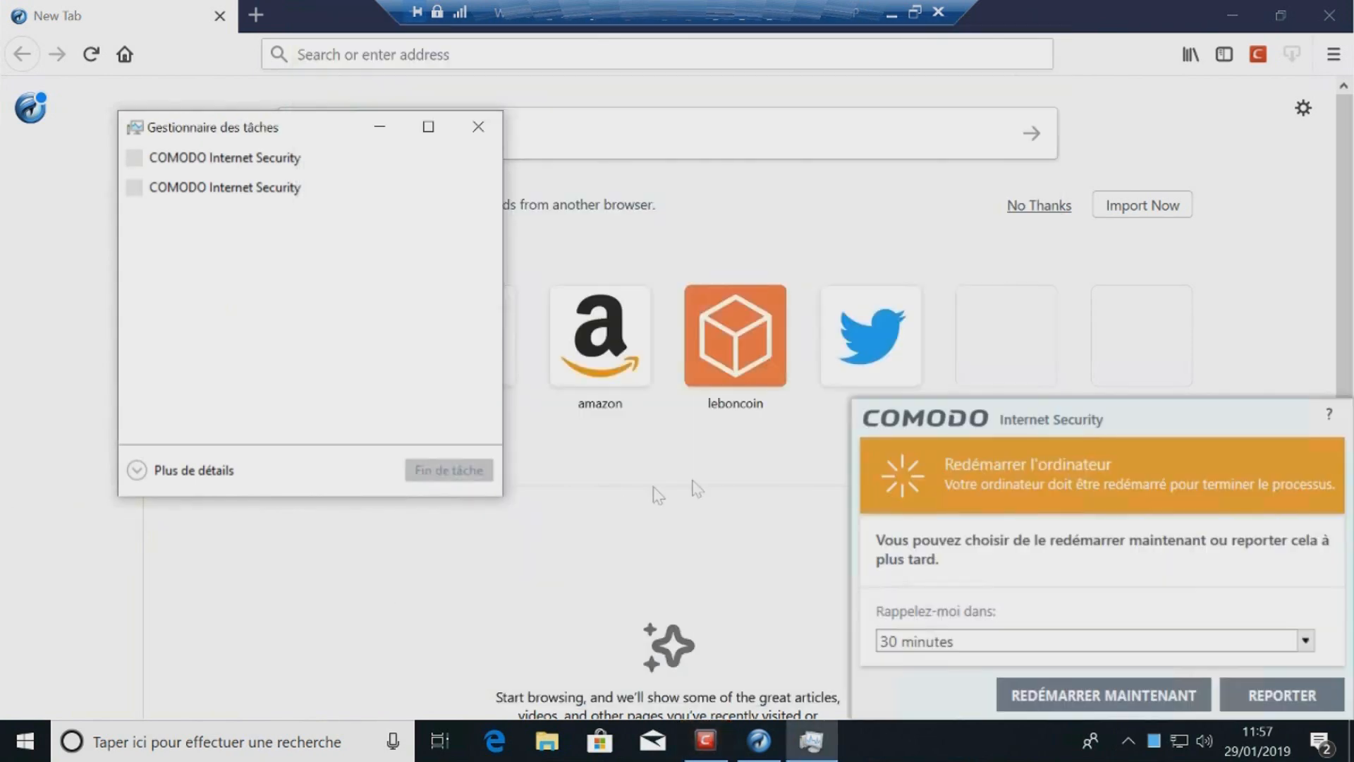
Step: Postpone the restart reminder by 30 minutes and expand Task Manager to show full process details
{"action": "left_click", "coordinate": [1294, 702]}
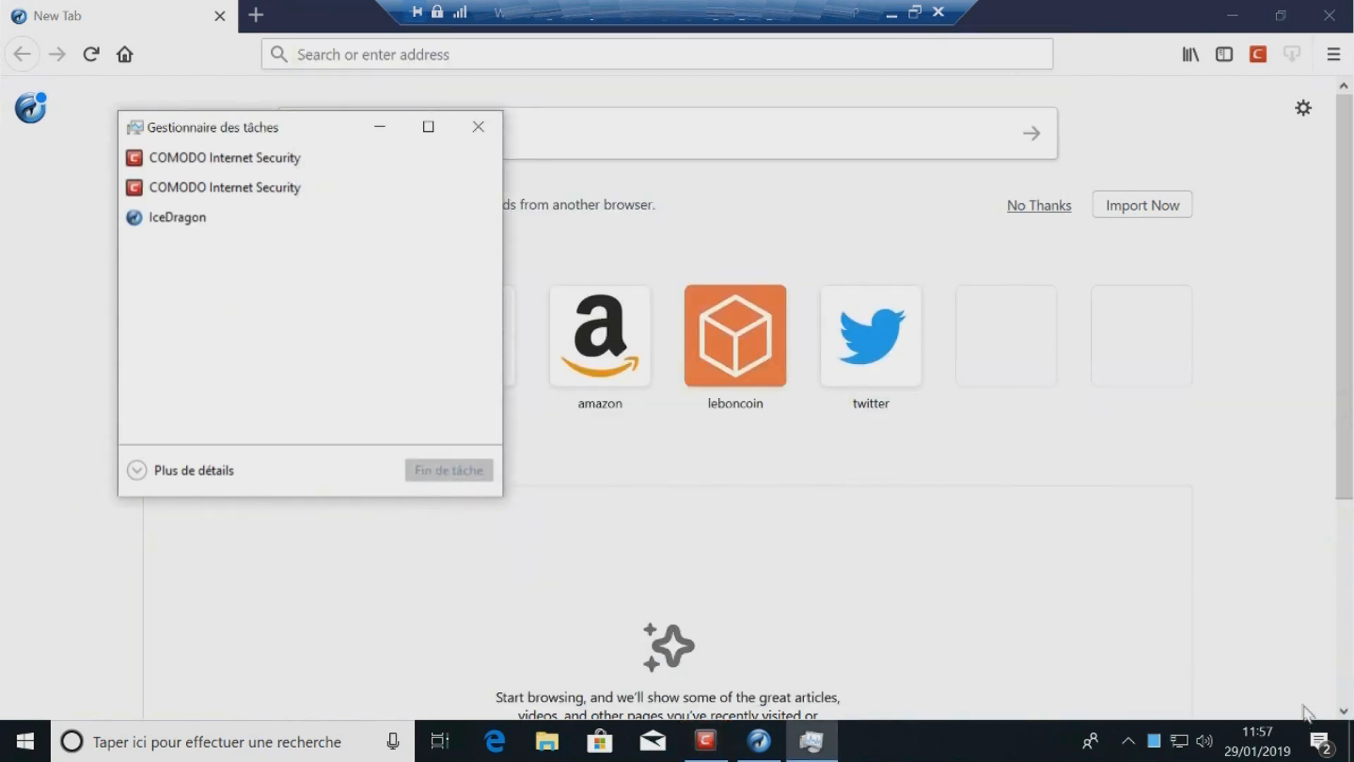
{"action": "left_click", "coordinate": [140, 470]}
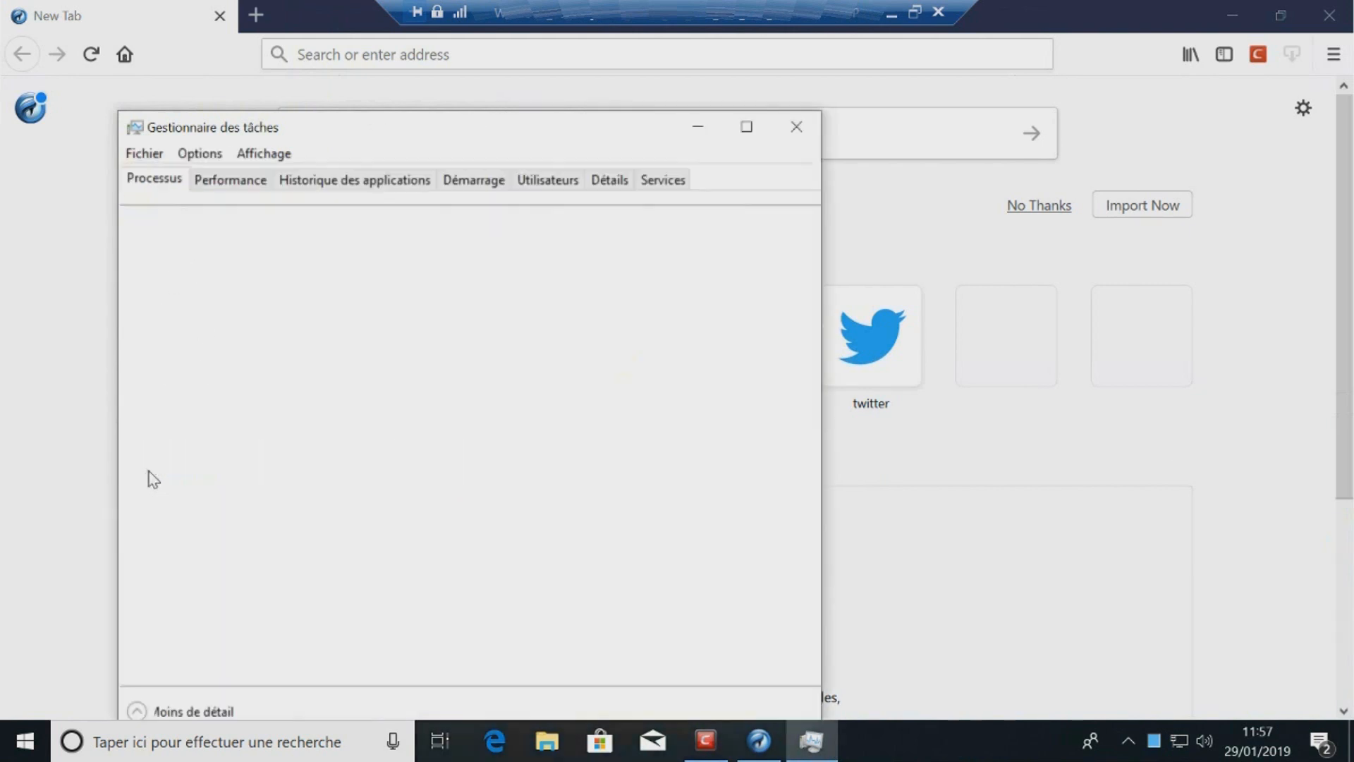
{"action": "left_click", "coordinate": [356, 398]}
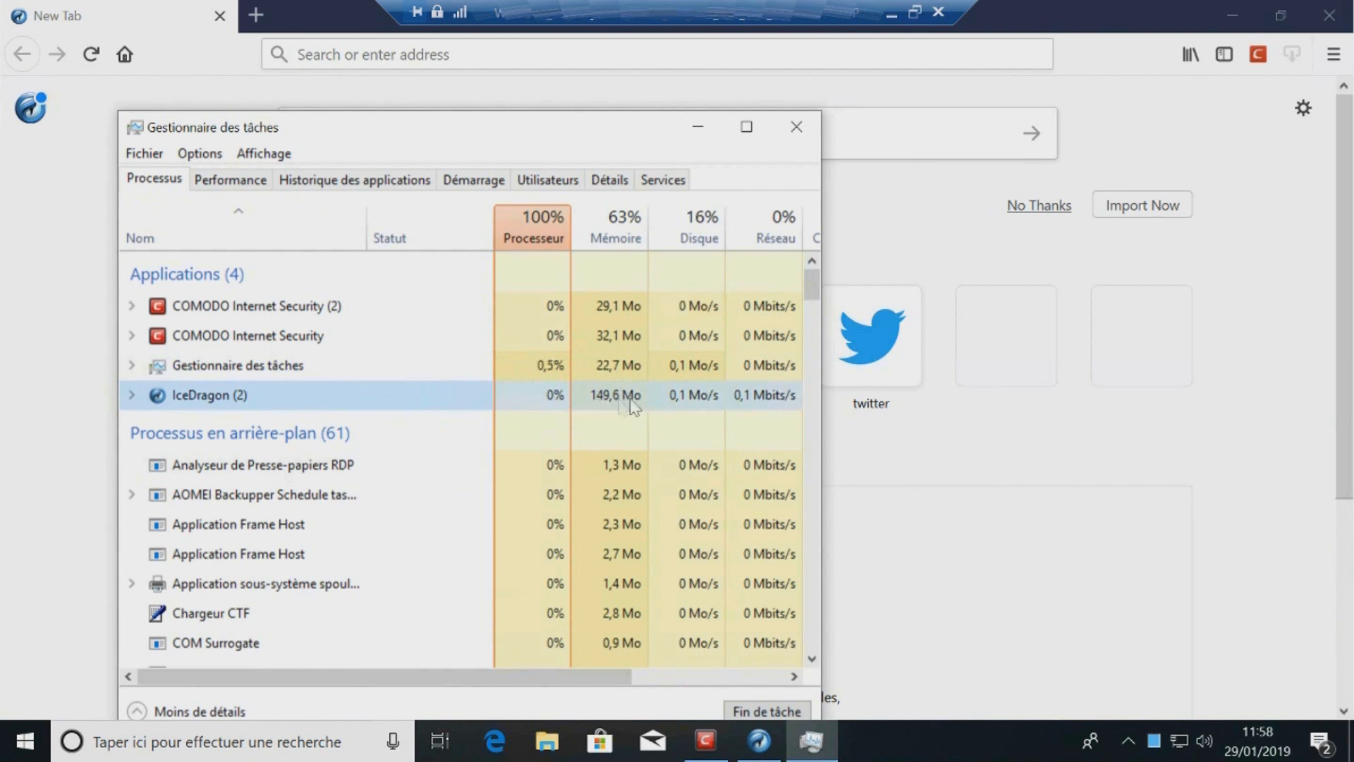
{"action": "left_click", "coordinate": [1207, 450]}
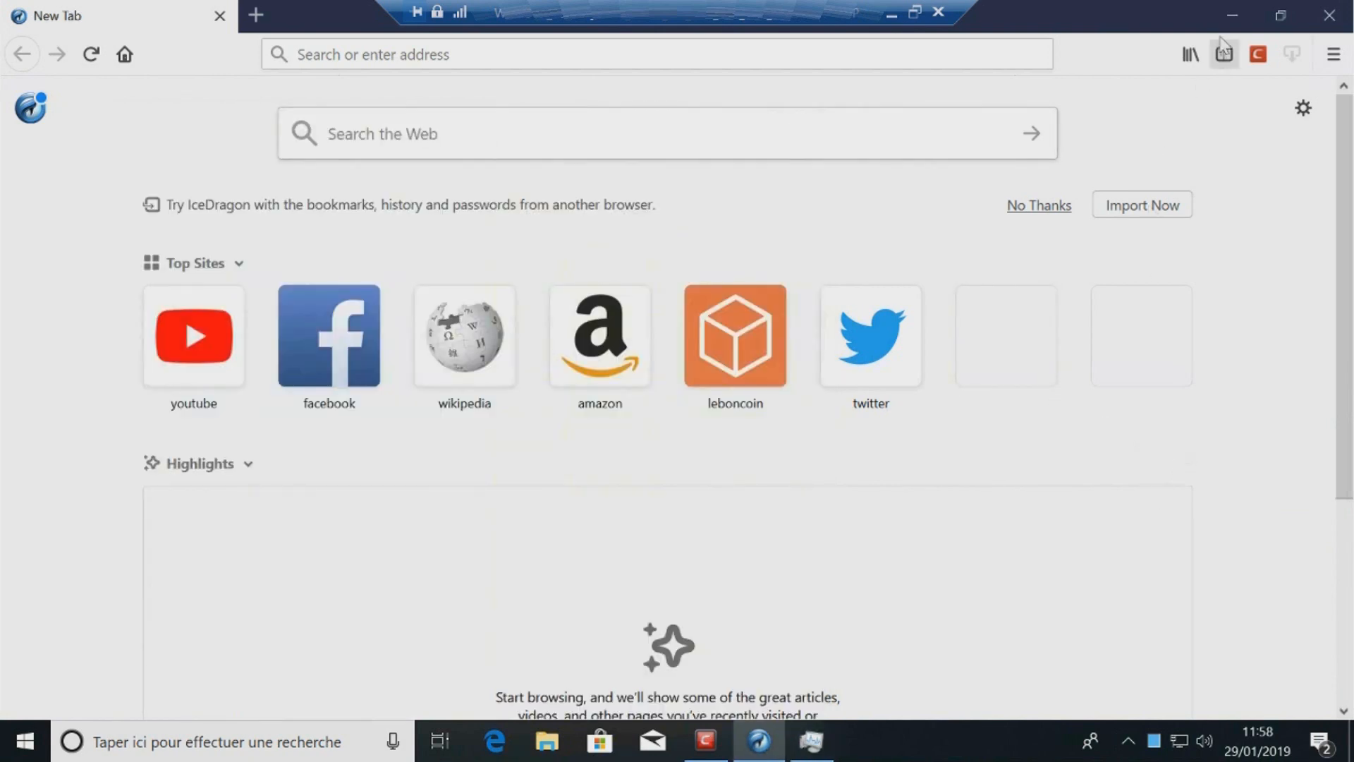
Step: Minimise IceDragon and Task Manager, and launch Comodo Dragon from the desktop
{"action": "left_click", "coordinate": [1233, 10]}
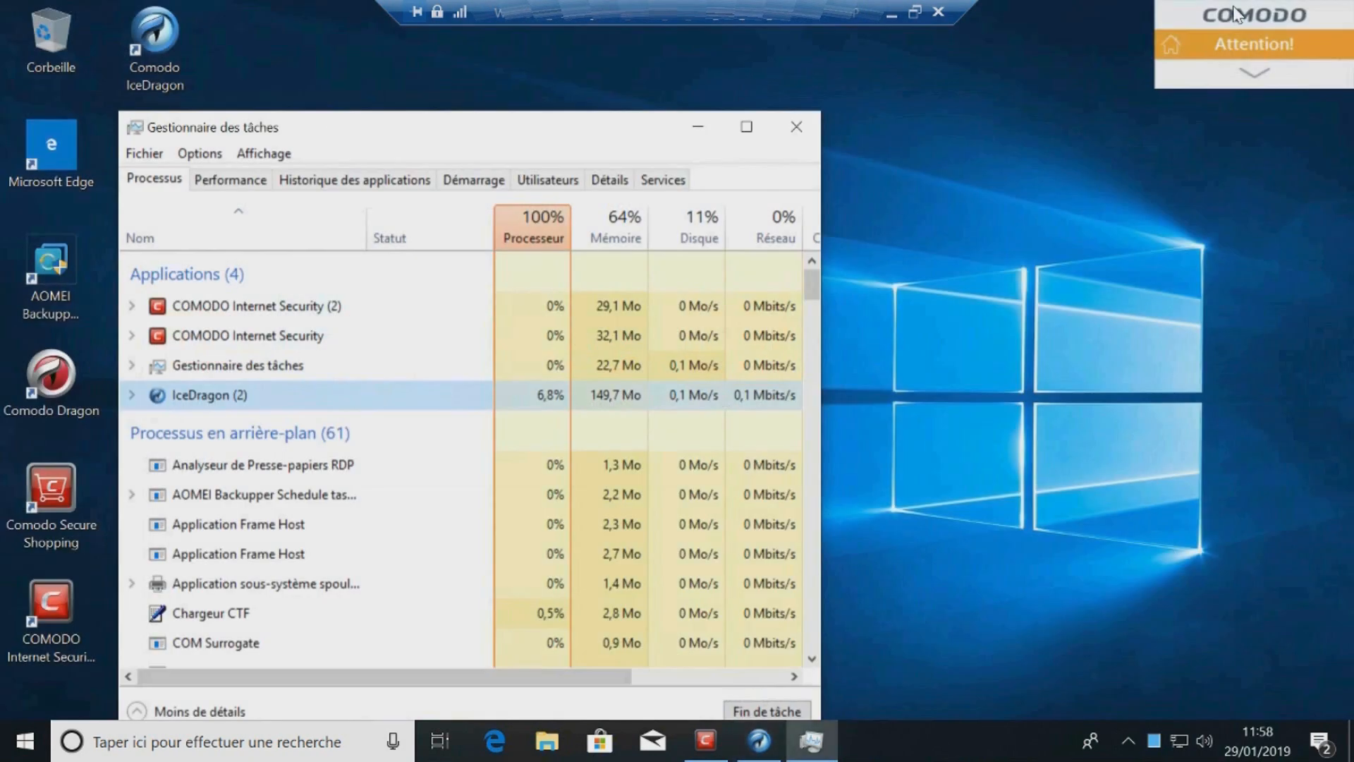
{"action": "left_click", "coordinate": [697, 127]}
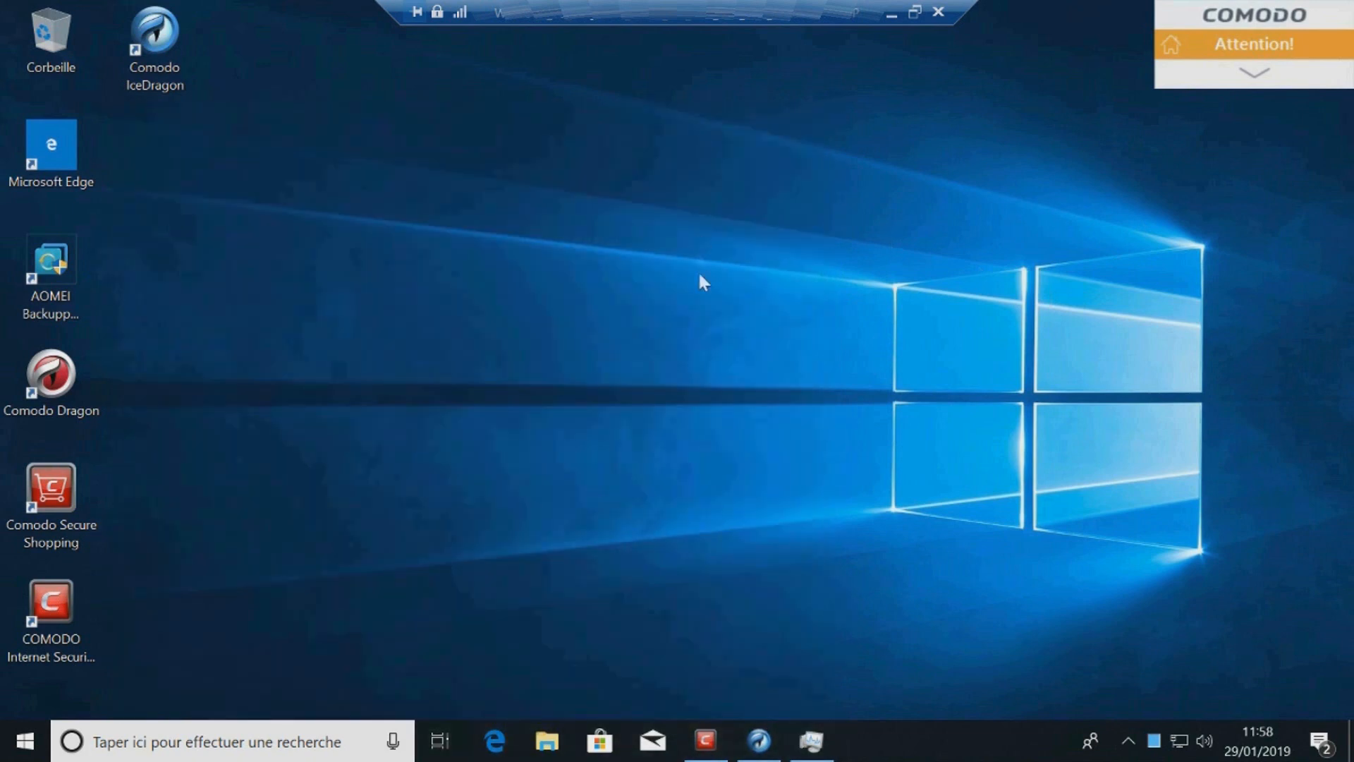
{"action": "double_click", "coordinate": [27, 410]}
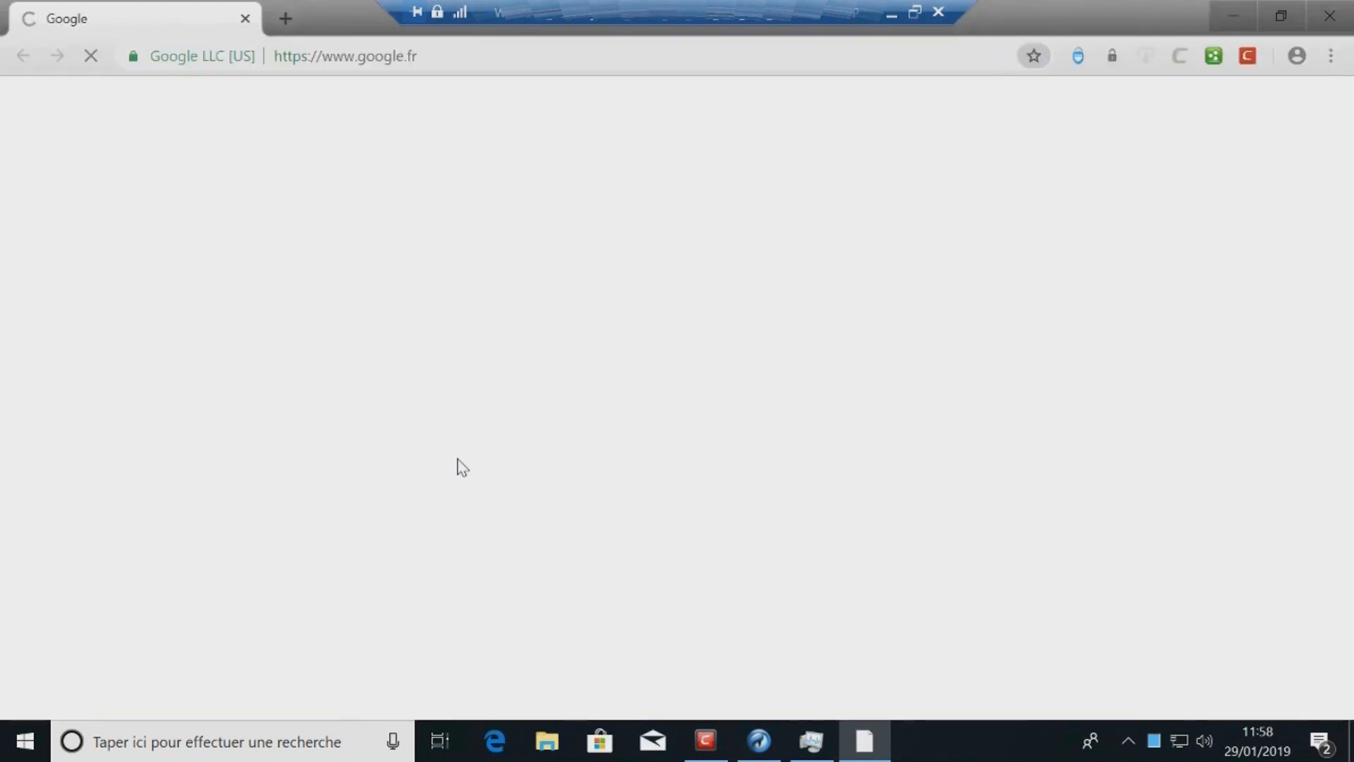
Step: Bring Task Manager back and examine the Comodo Dragon and IceDragon processes
{"action": "left_click", "coordinate": [815, 754]}
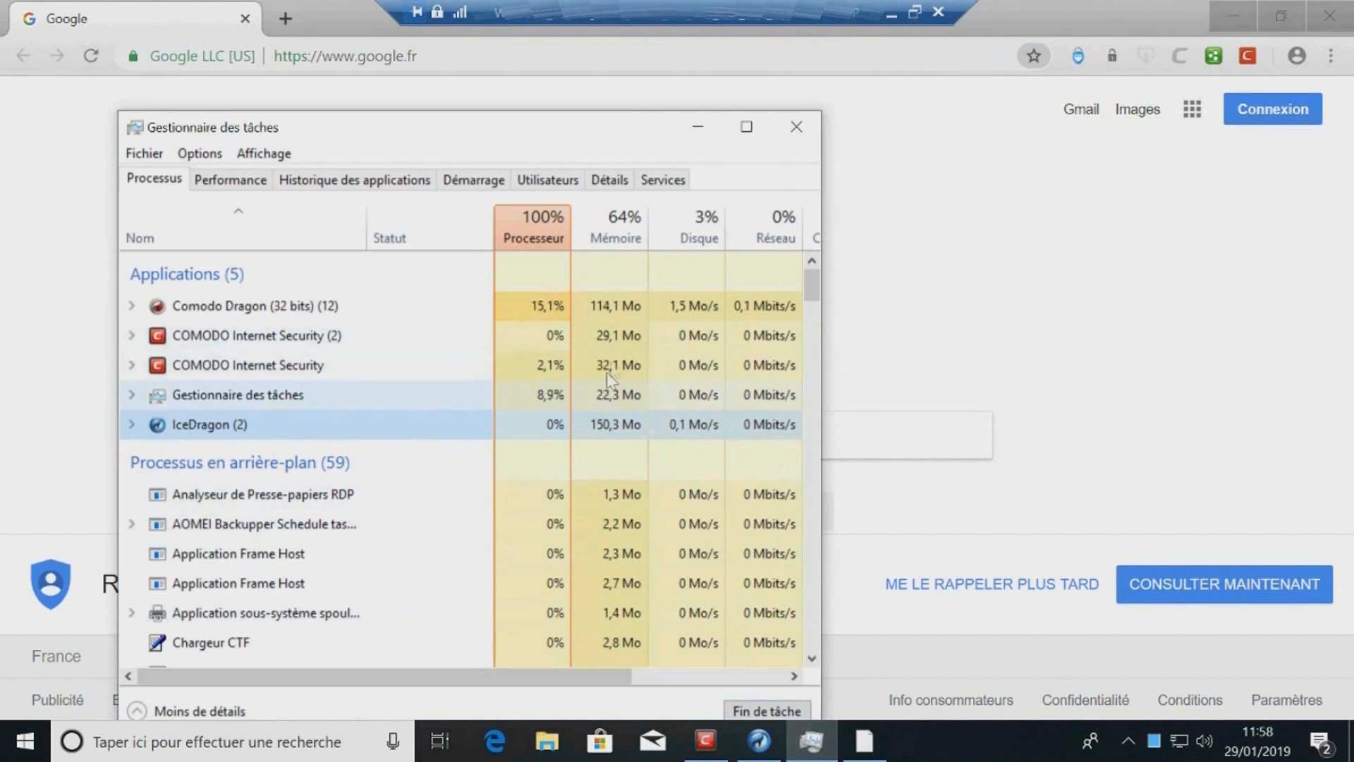
{"action": "left_click", "coordinate": [627, 309]}
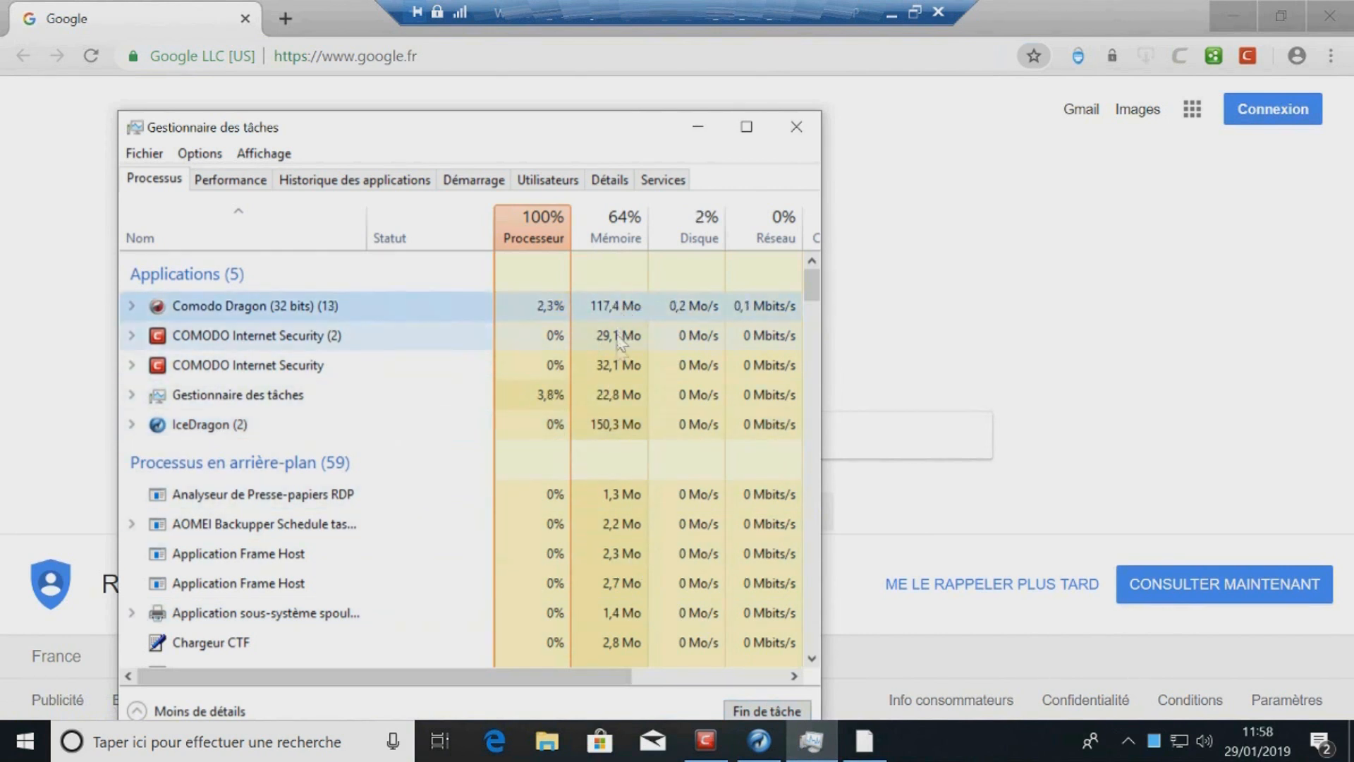
{"action": "left_click", "coordinate": [618, 423]}
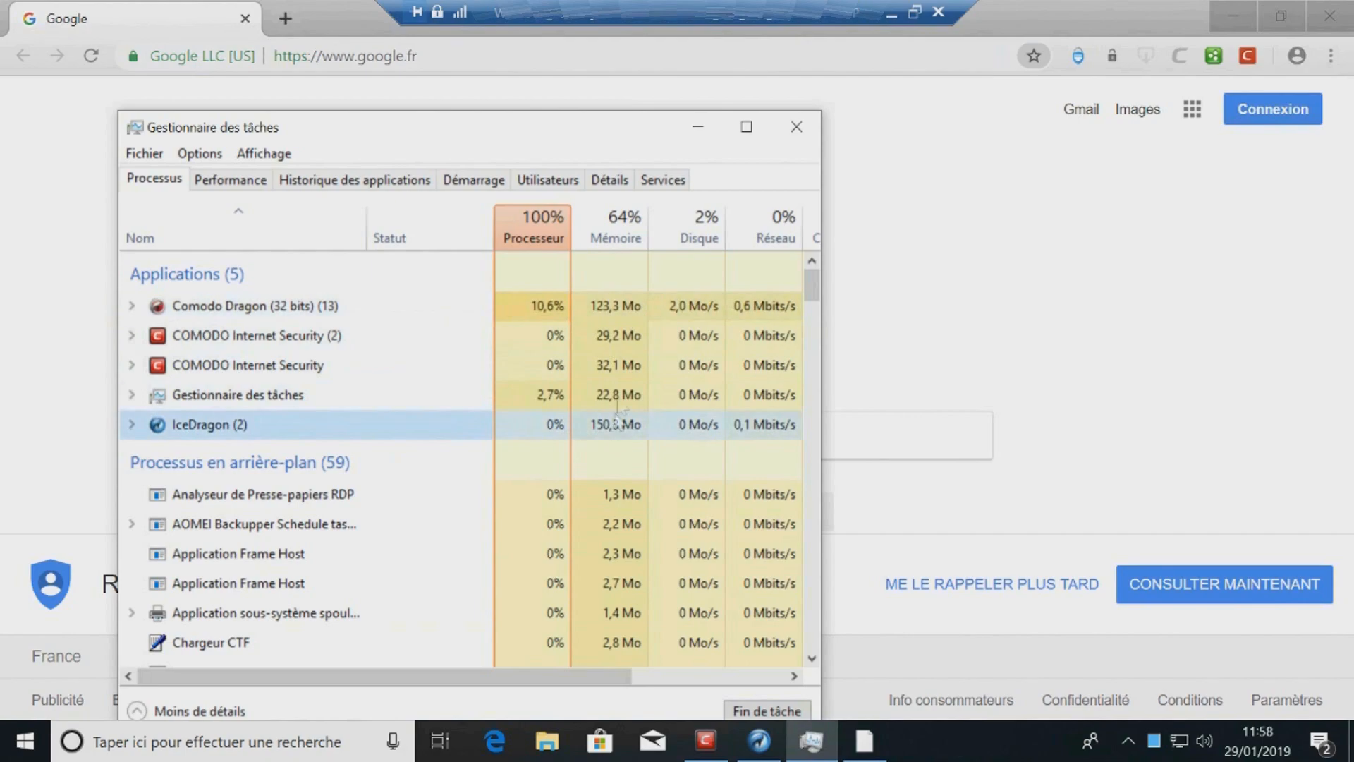
Step: Open COMODO Internet Security from its desktop shortcut and open its settings
{"action": "left_click", "coordinate": [633, 307]}
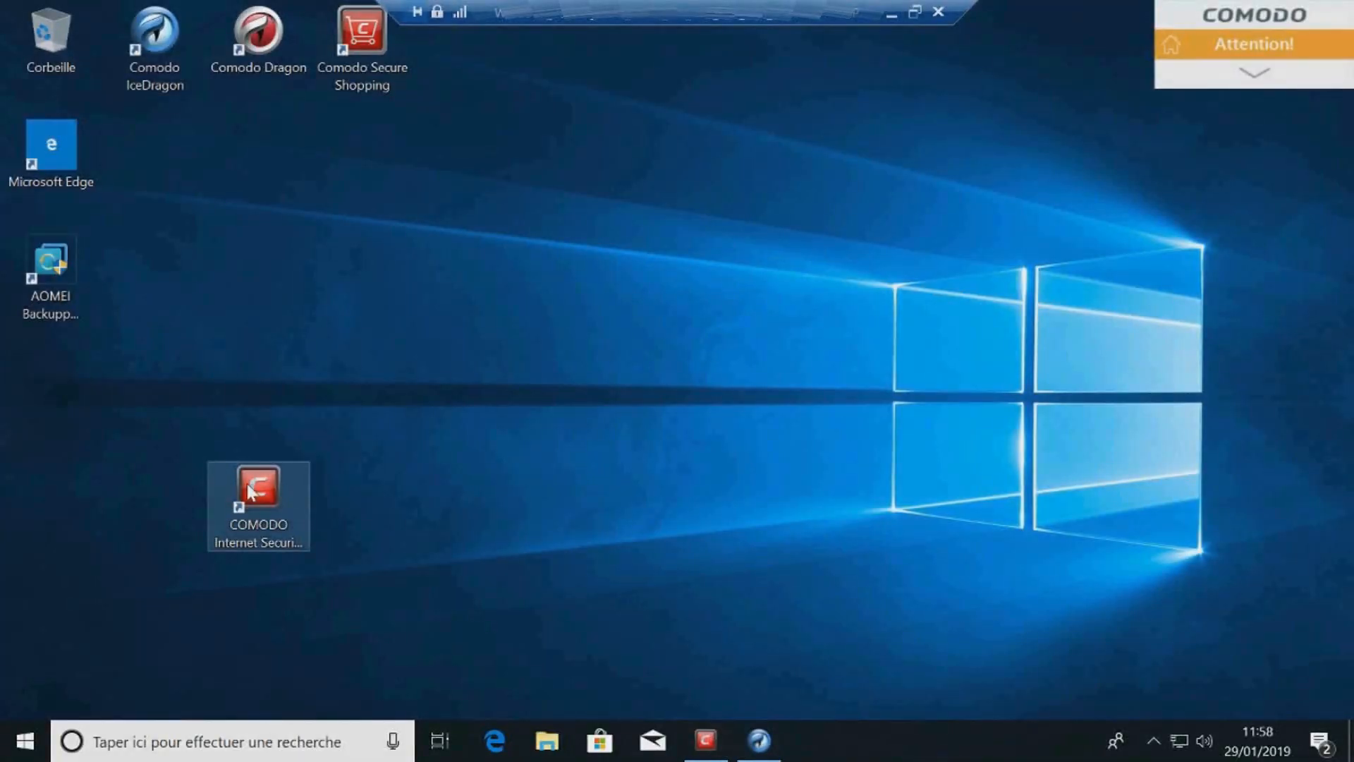
{"action": "double_click", "coordinate": [250, 491]}
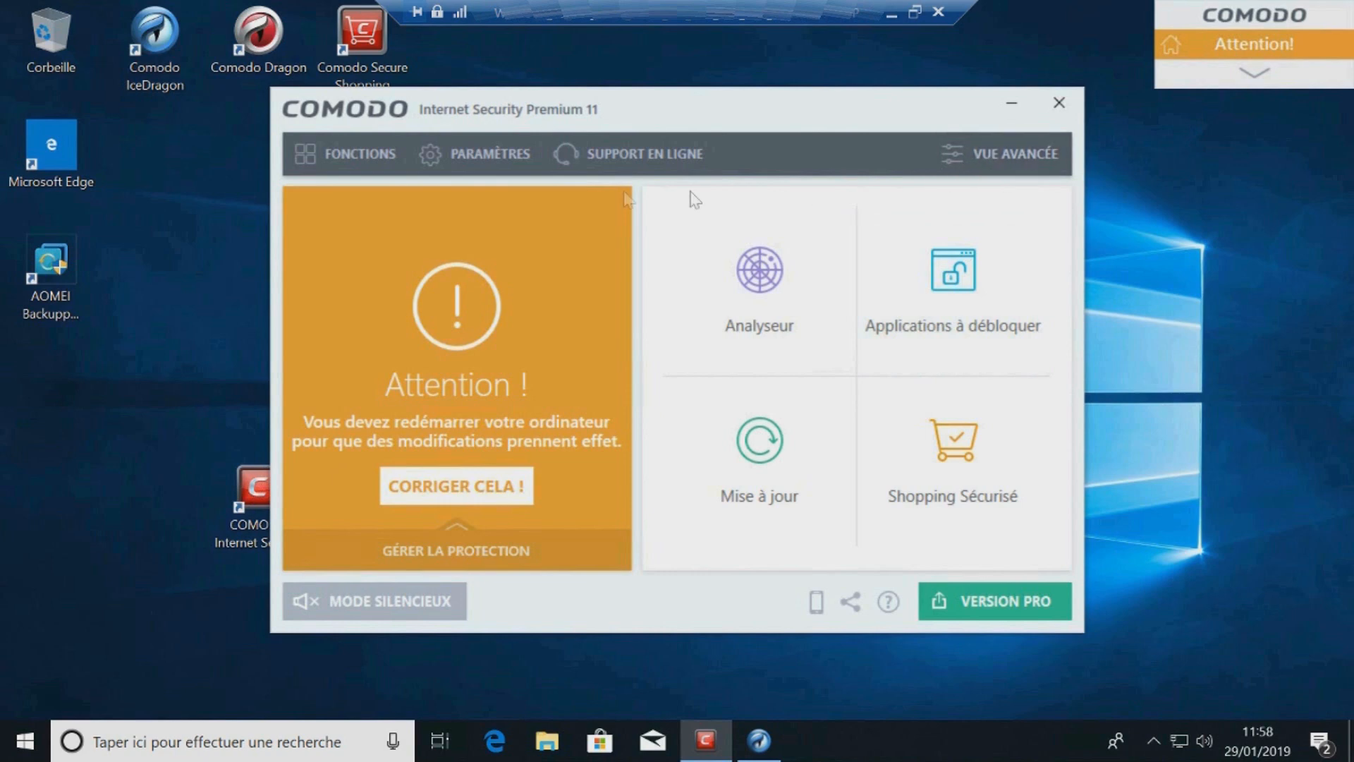
{"action": "left_click", "coordinate": [494, 165]}
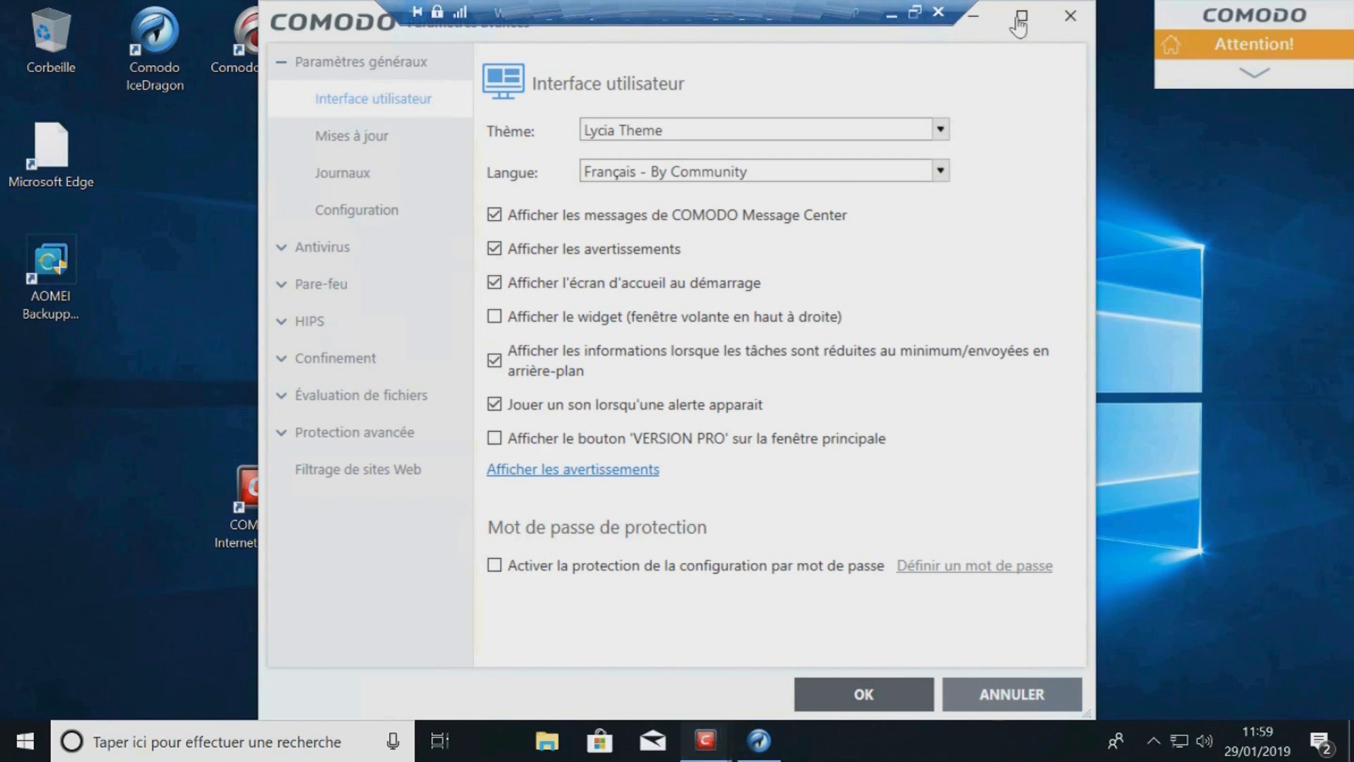
{"action": "left_click", "coordinate": [974, 20]}
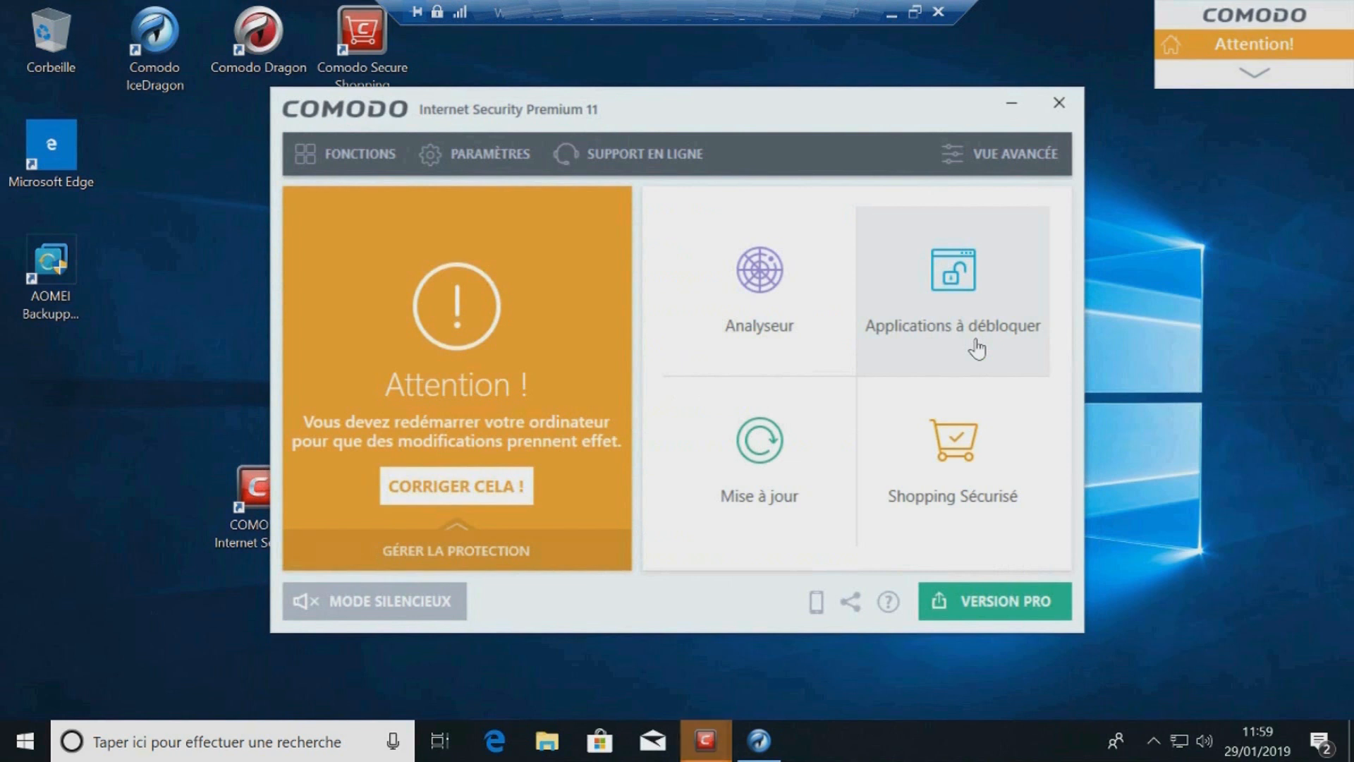
{"action": "mouse_move", "coordinate": [708, 742]}
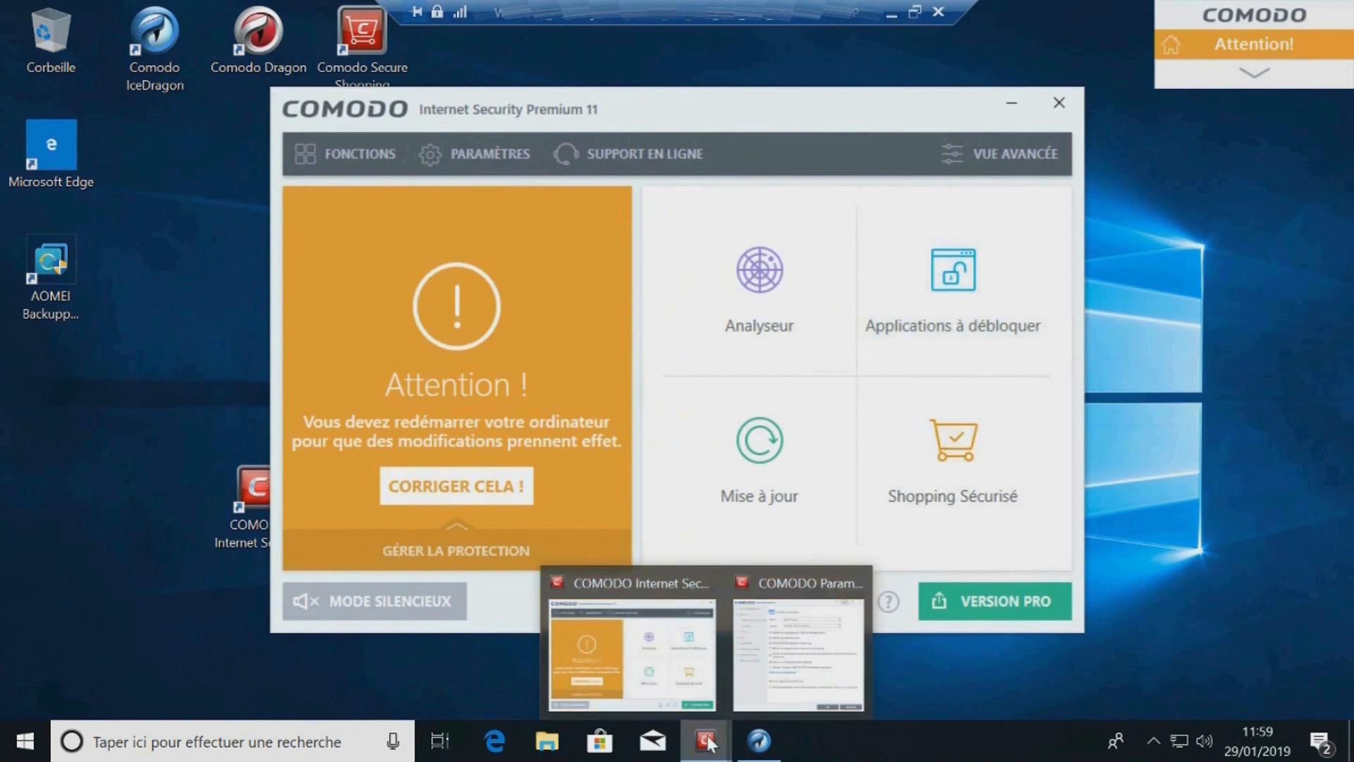
{"action": "left_click", "coordinate": [760, 650]}
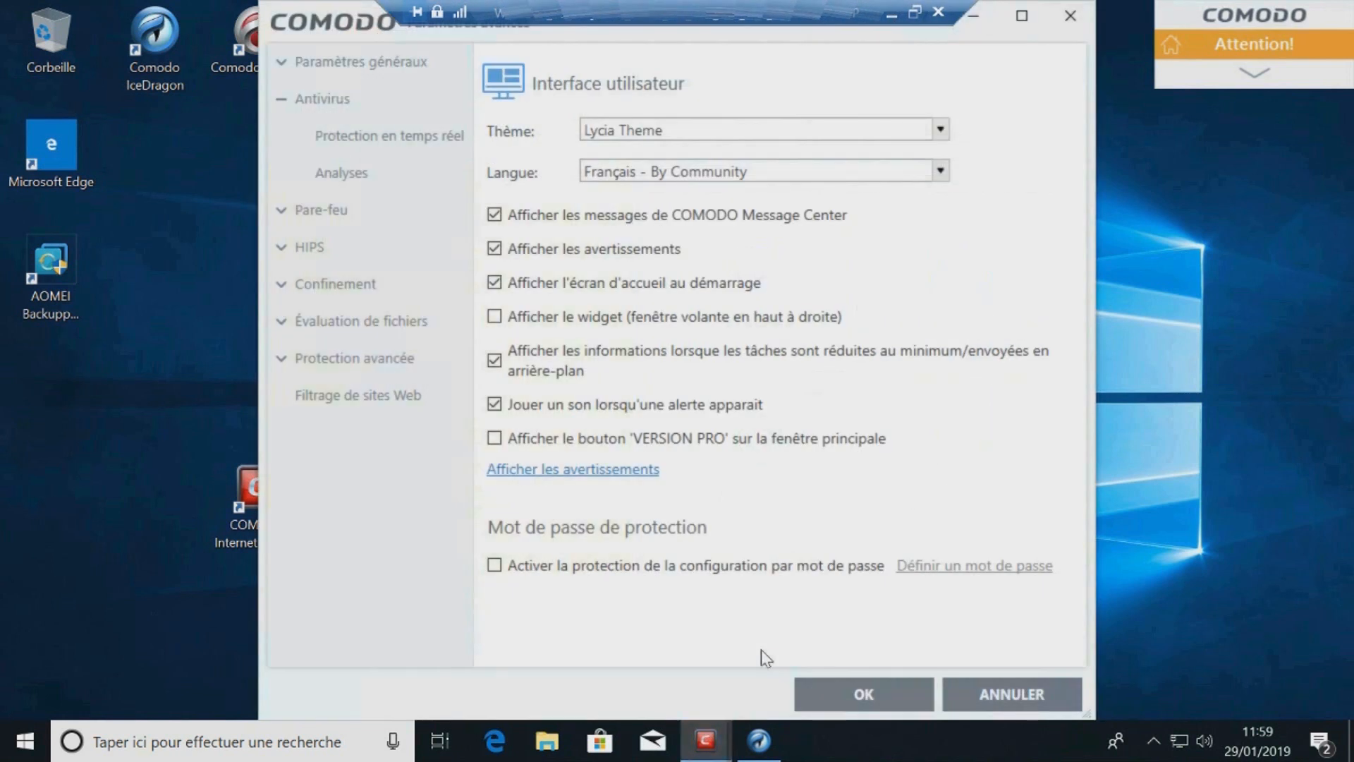
Step: Enable memory scanning at scan start in the antivirus real-time protection settings, then open the scan profiles page
{"action": "mouse_move", "coordinate": [723, 746]}
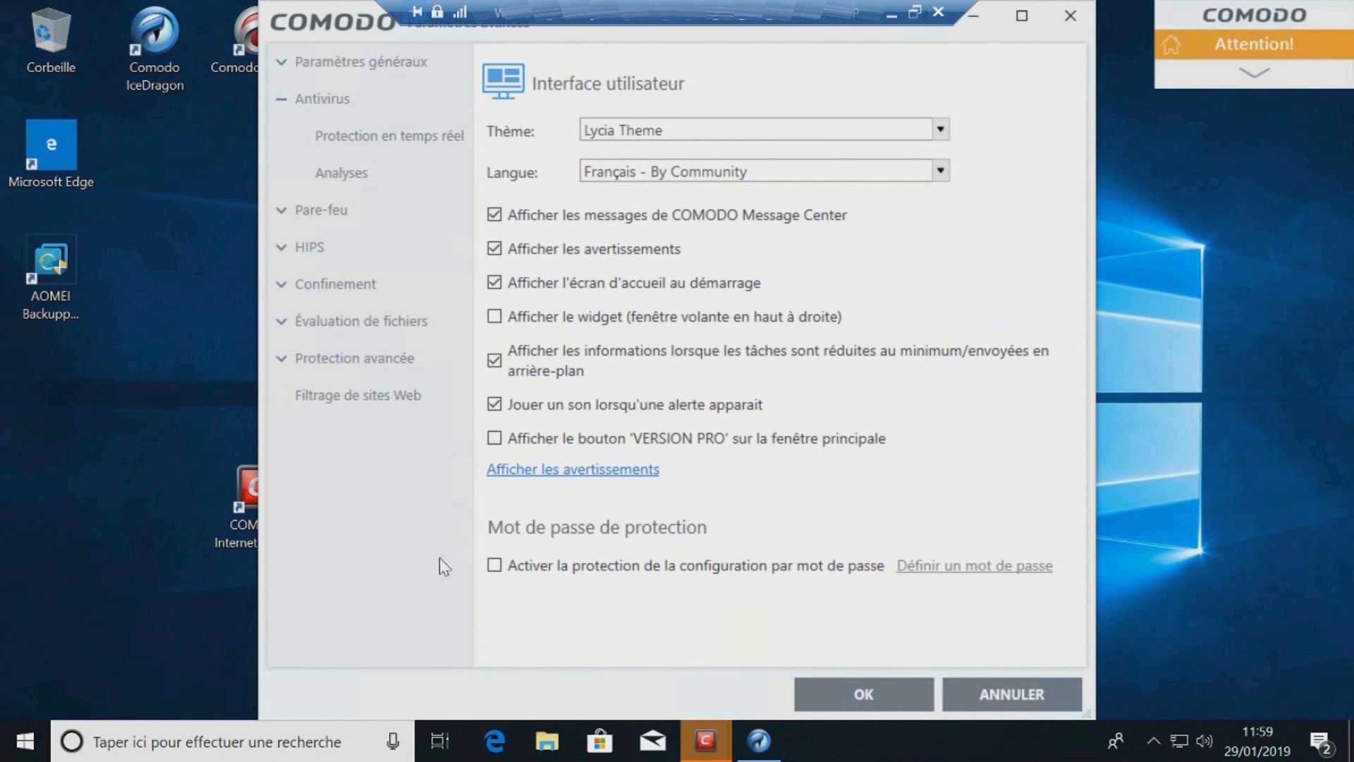
{"action": "left_click", "coordinate": [423, 141]}
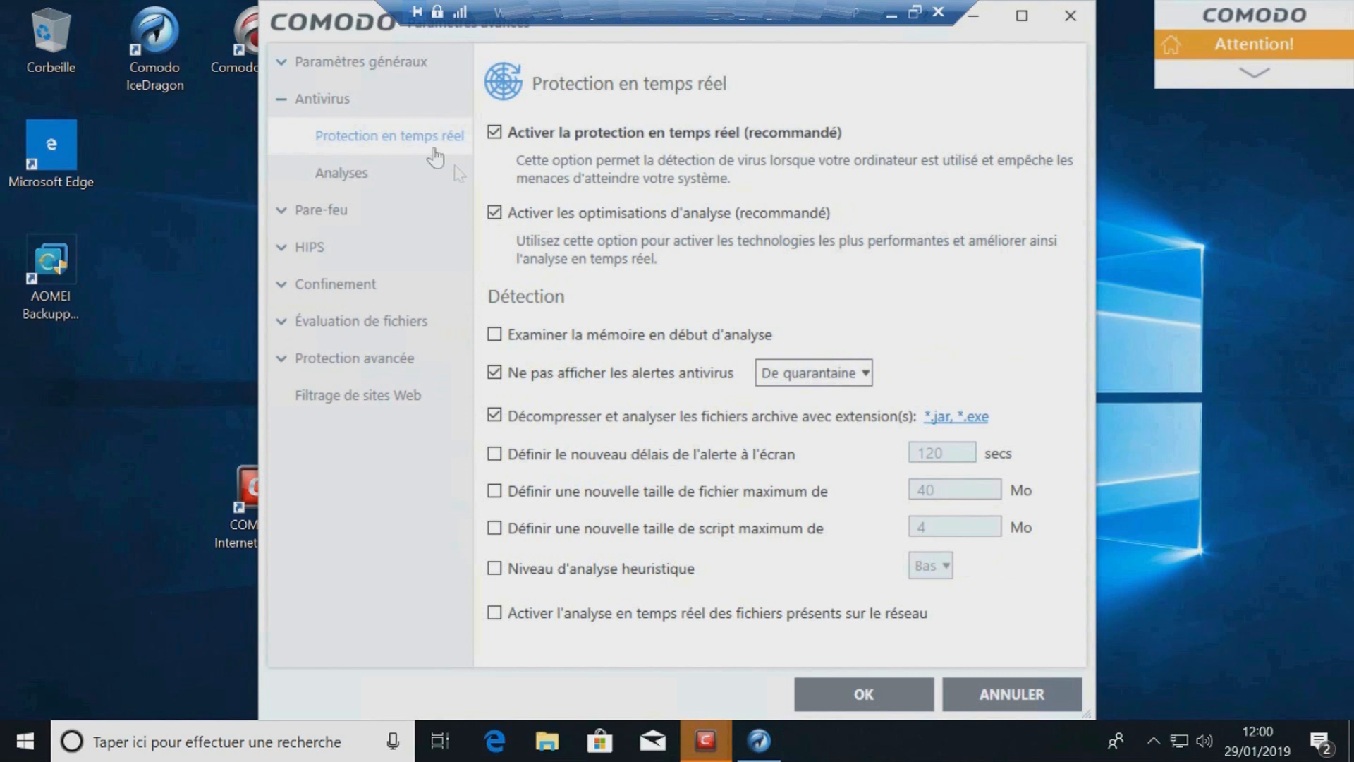
{"action": "left_click", "coordinate": [495, 336]}
{"action": "left_click", "coordinate": [375, 195]}
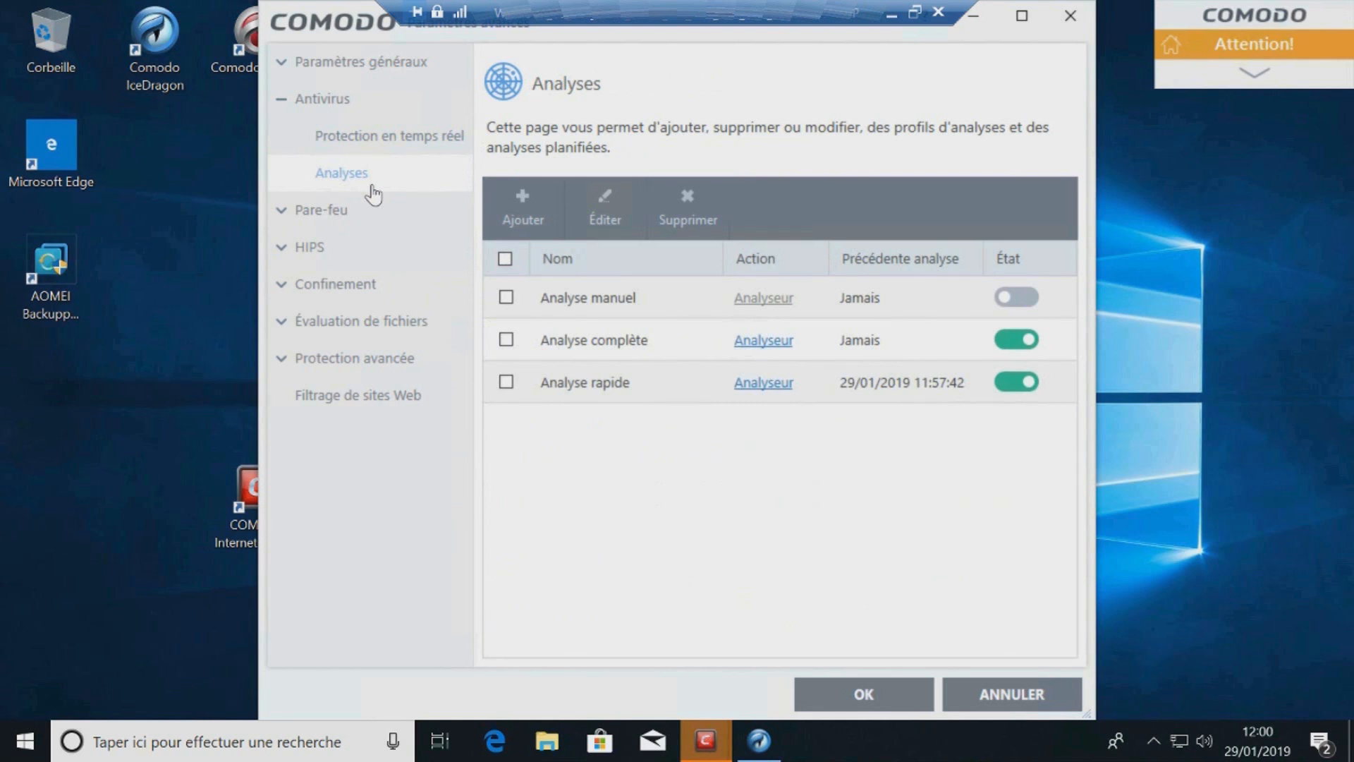
Step: Open the firewall settings, review the firewall mode options, disable Trustconnect alerts and save the settings
{"action": "left_click", "coordinate": [361, 210]}
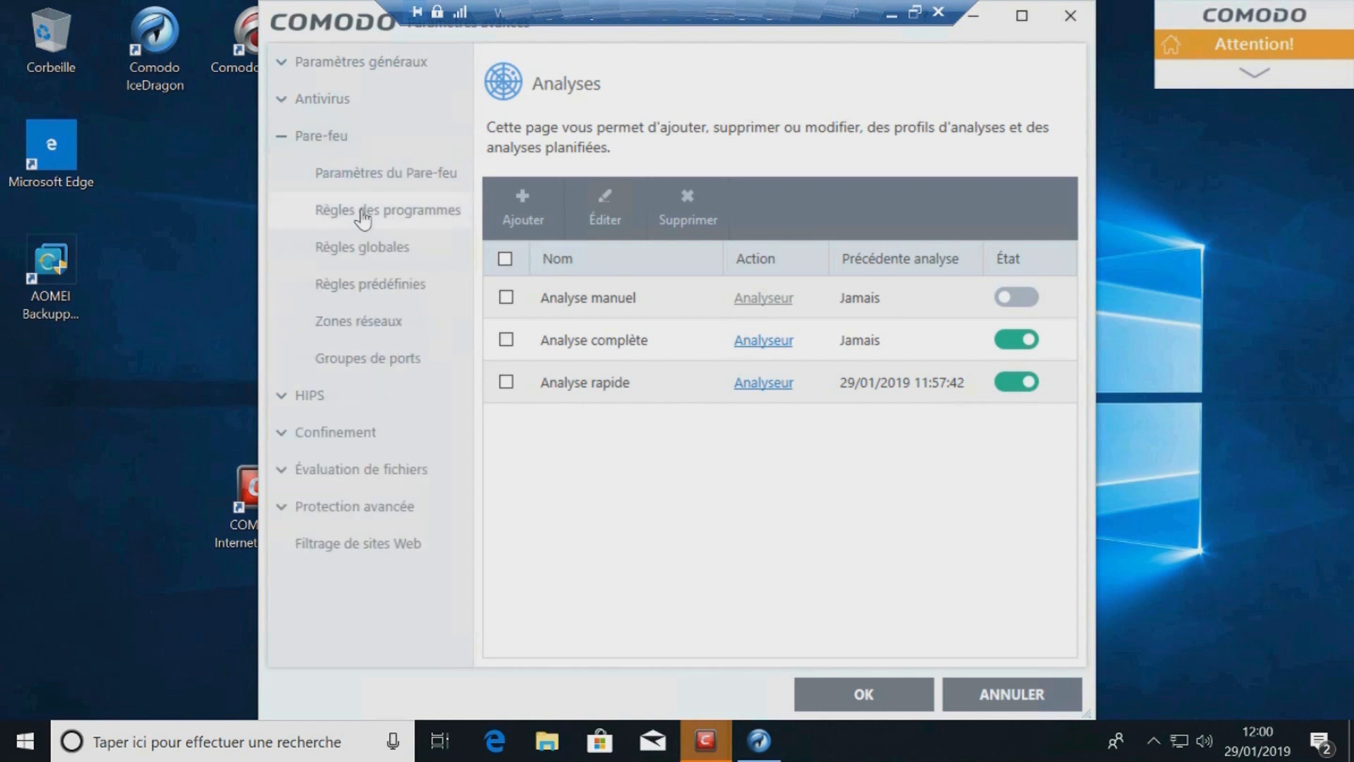
{"action": "left_click", "coordinate": [375, 184]}
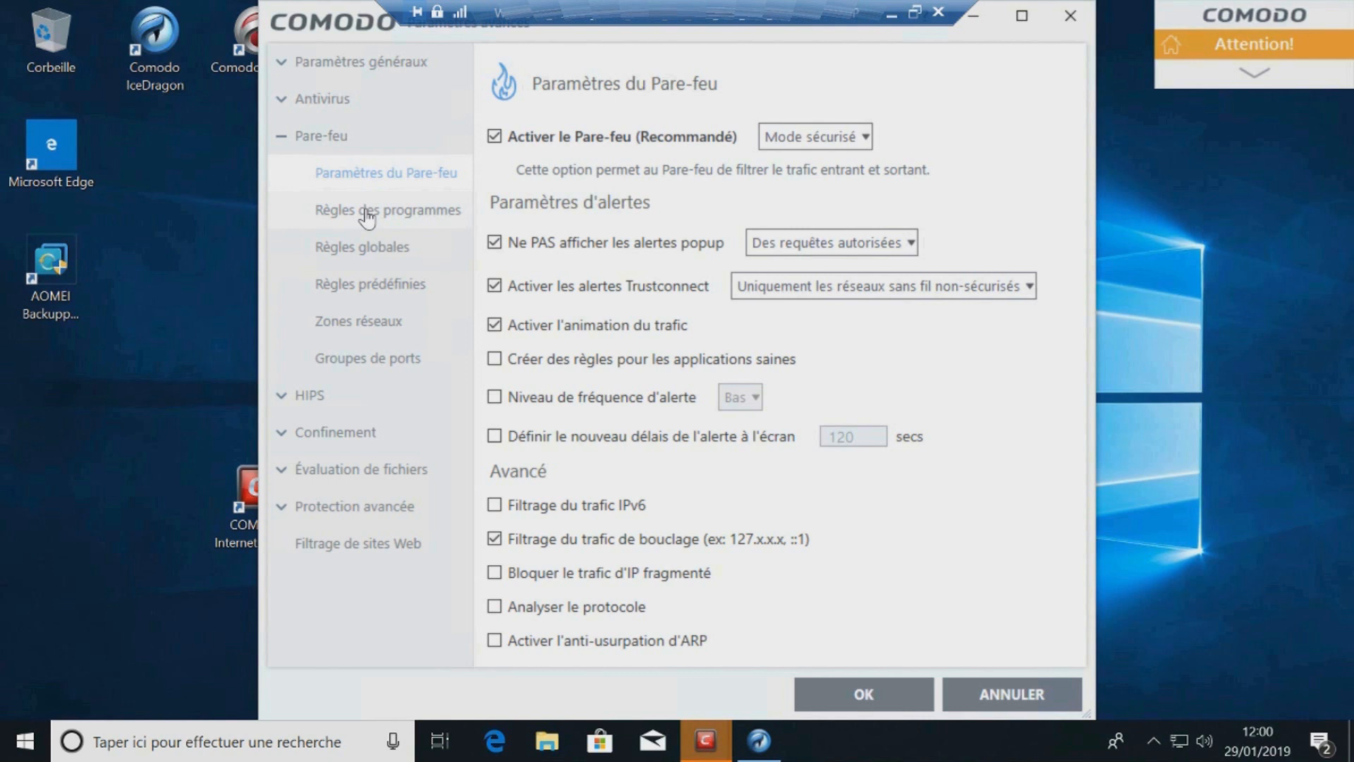
{"action": "left_click", "coordinate": [864, 139]}
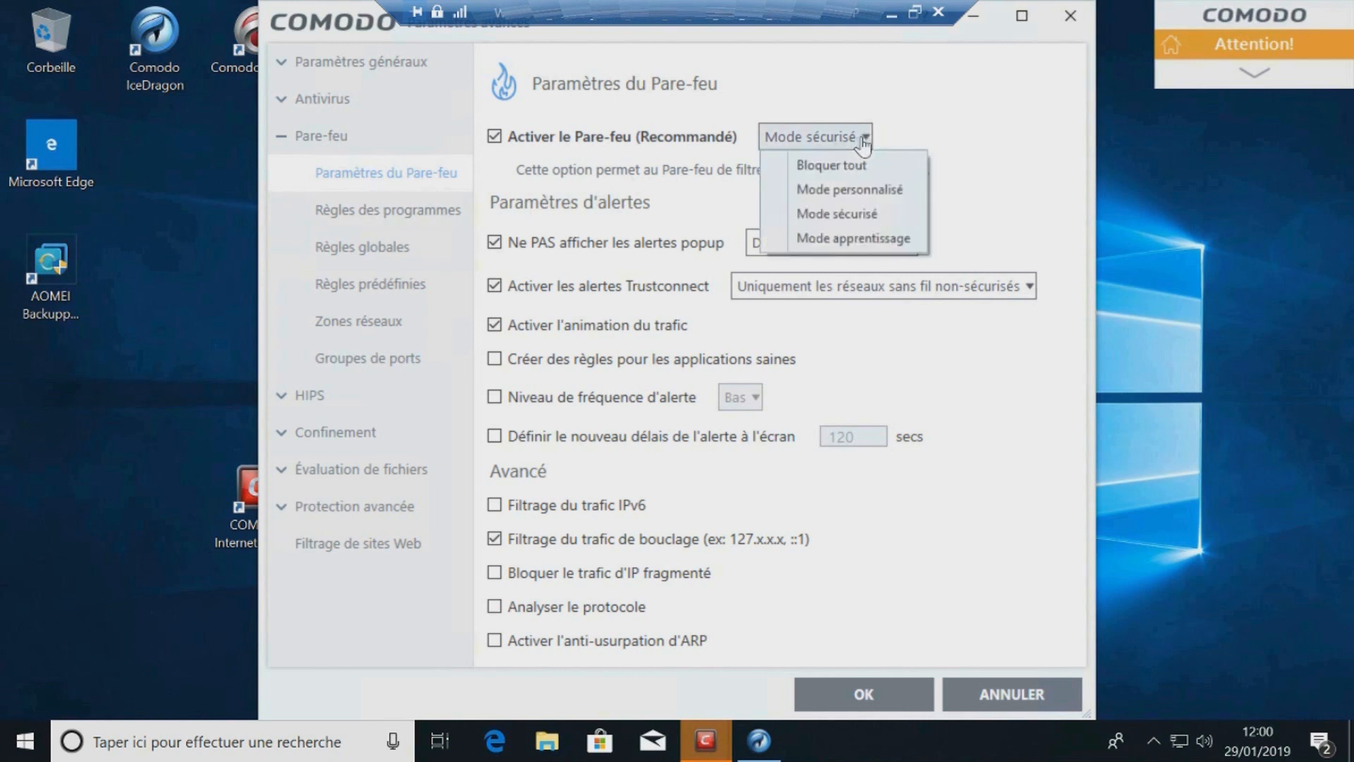
{"action": "left_click", "coordinate": [991, 139]}
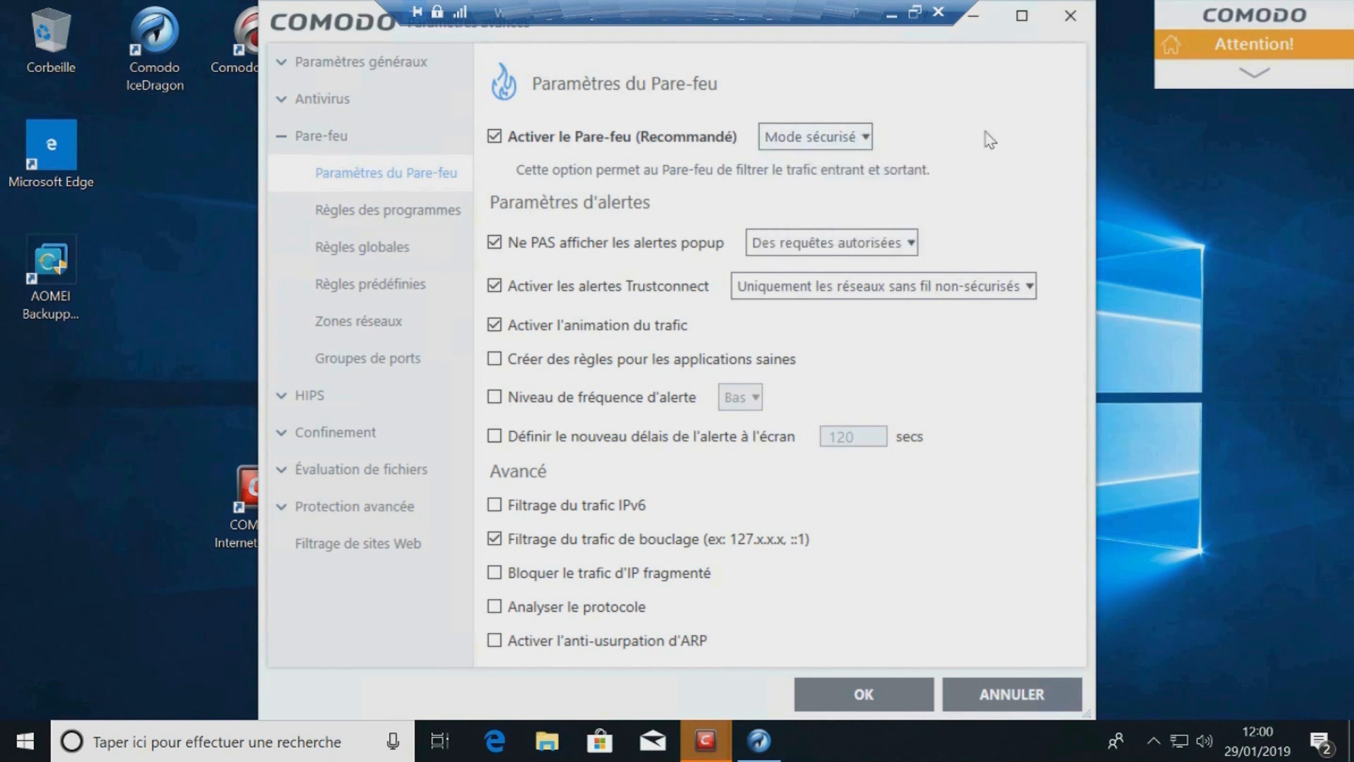
{"action": "left_click", "coordinate": [865, 137]}
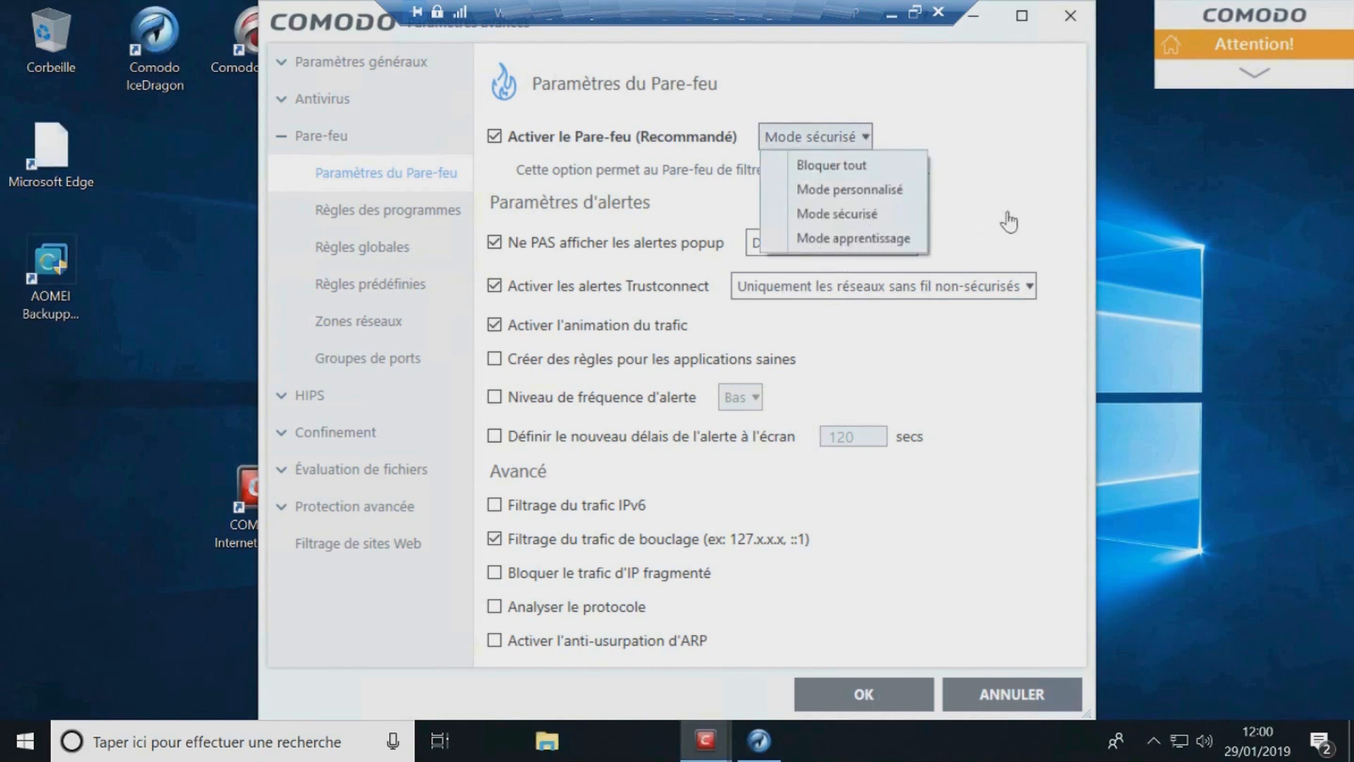
{"action": "left_click", "coordinate": [865, 137]}
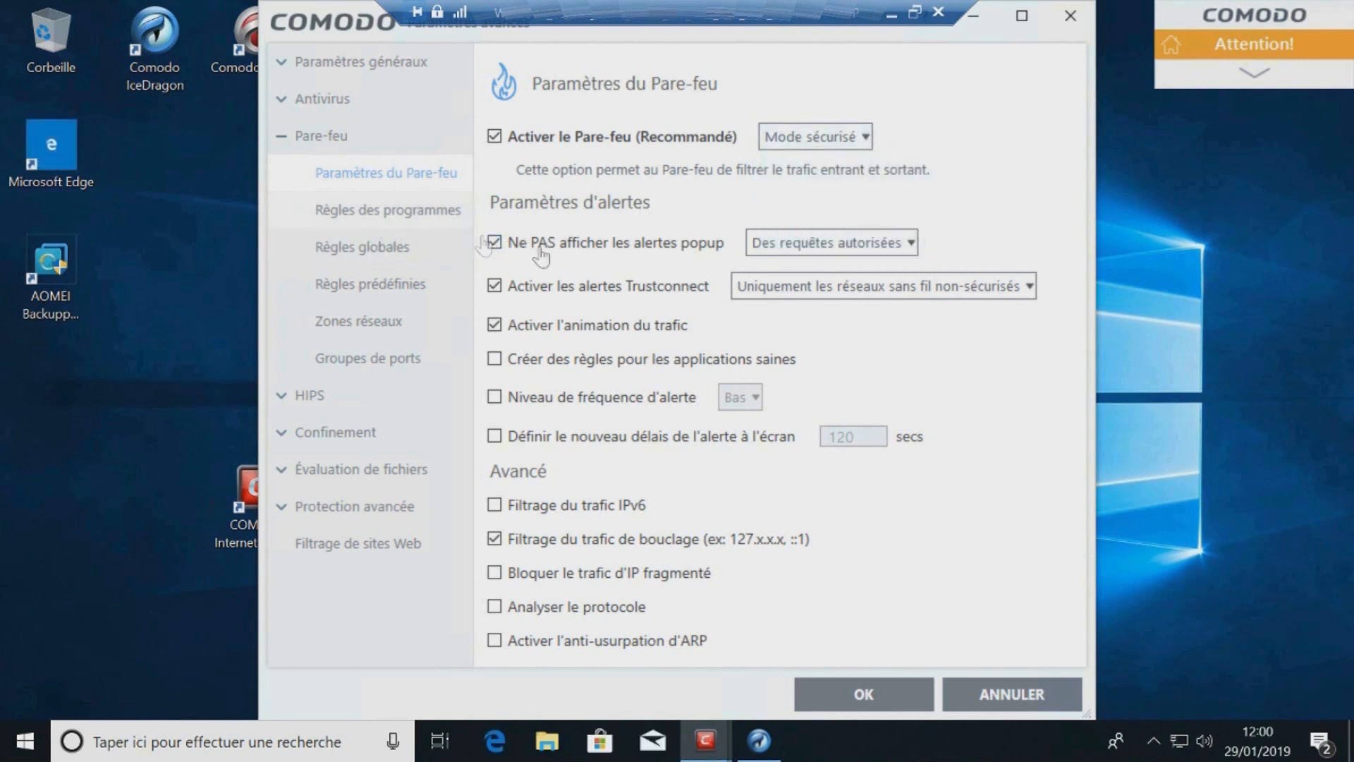
{"action": "left_click", "coordinate": [495, 286]}
{"action": "left_click", "coordinate": [873, 683]}
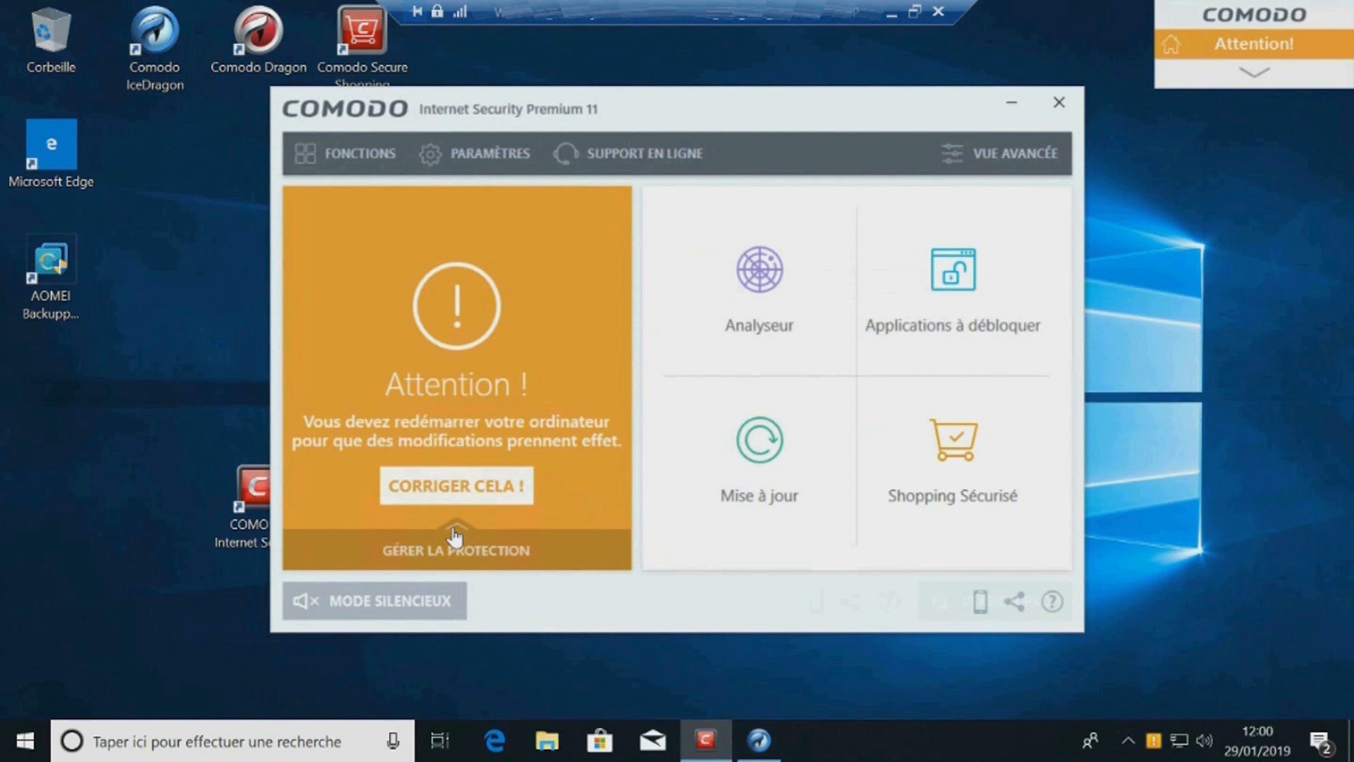
Step: Reopen the settings and enable HIPS in the HIPS settings
{"action": "left_click", "coordinate": [483, 161]}
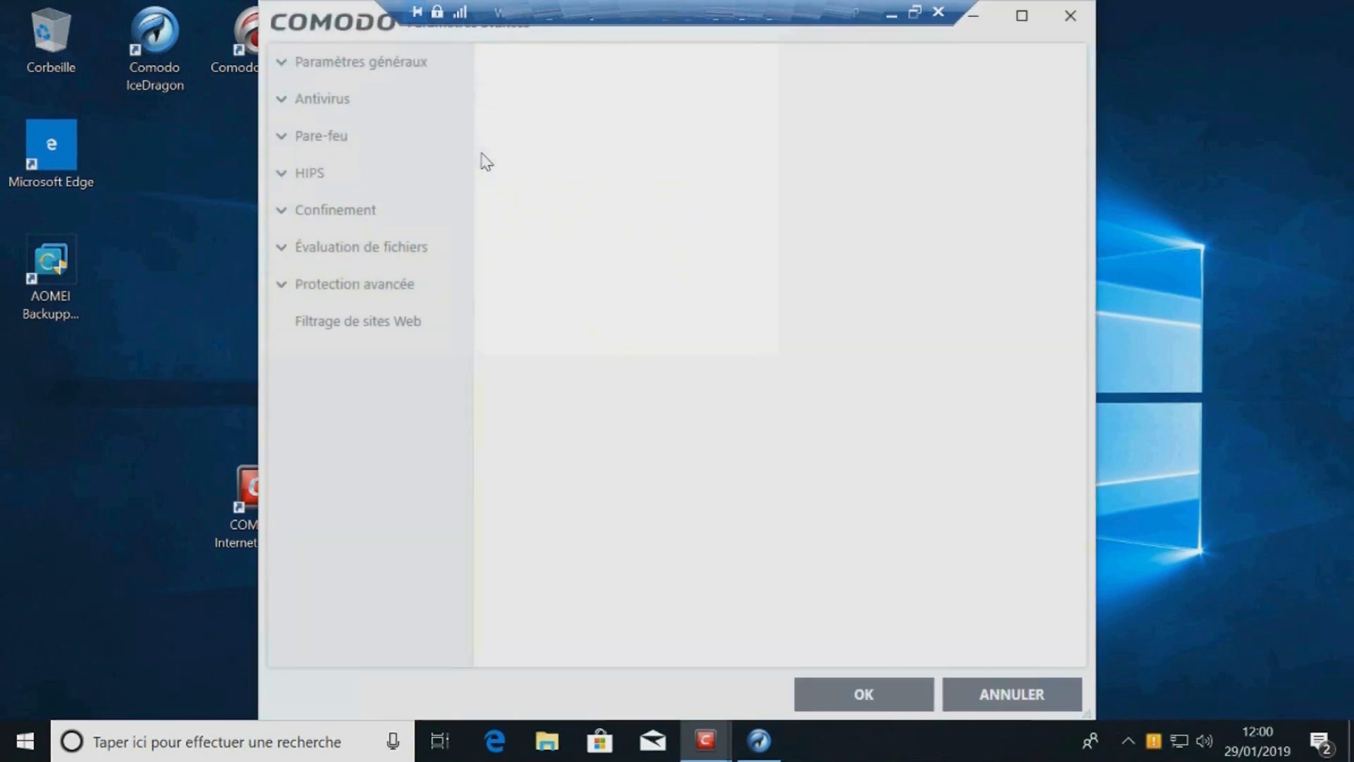
{"action": "left_click", "coordinate": [290, 323]}
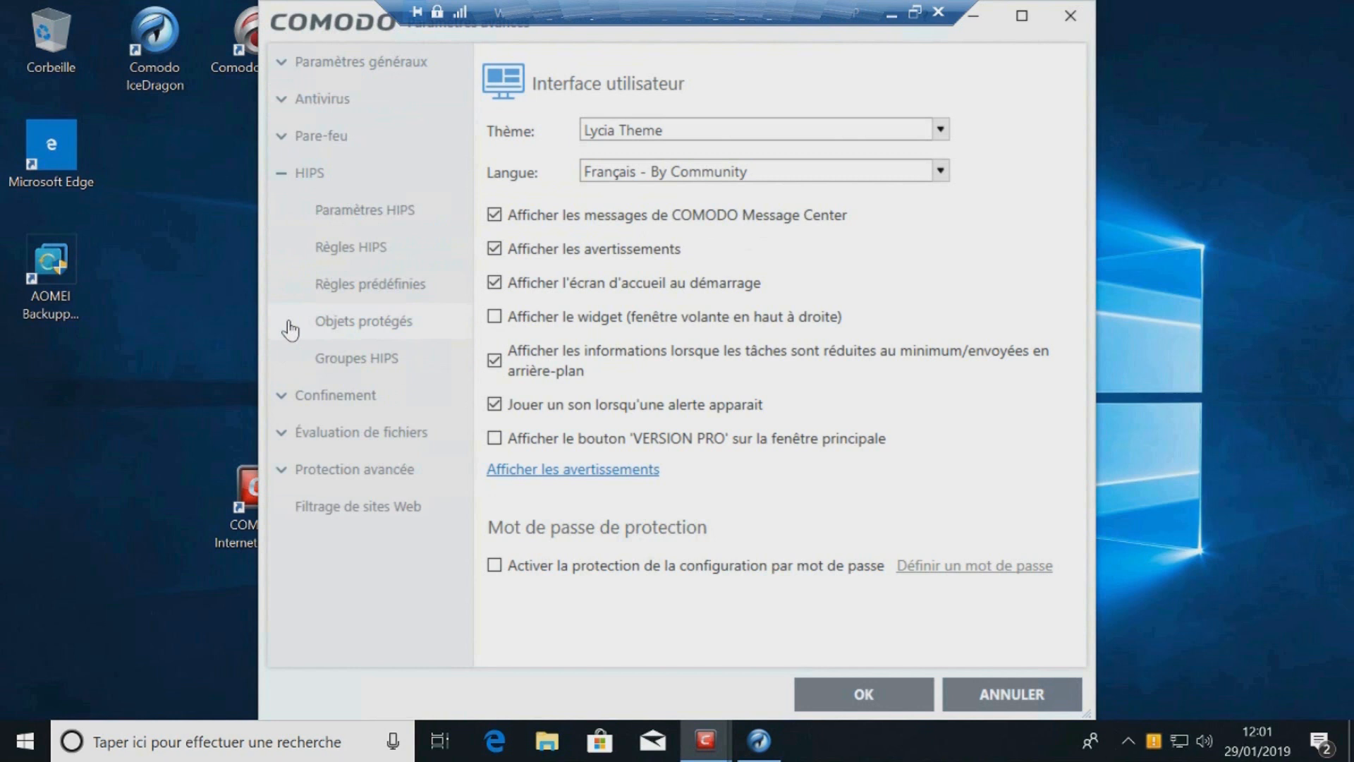
{"action": "left_click", "coordinate": [392, 211]}
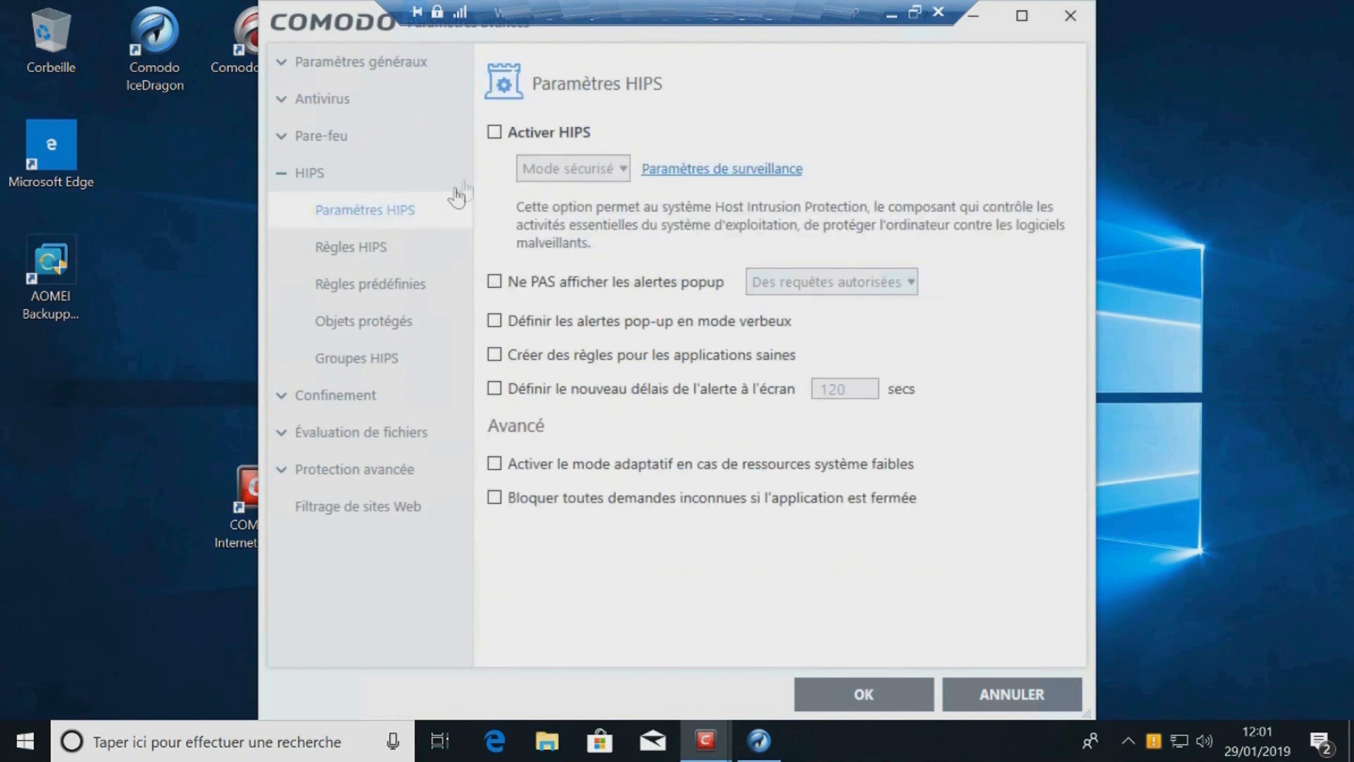
{"action": "left_click", "coordinate": [495, 133]}
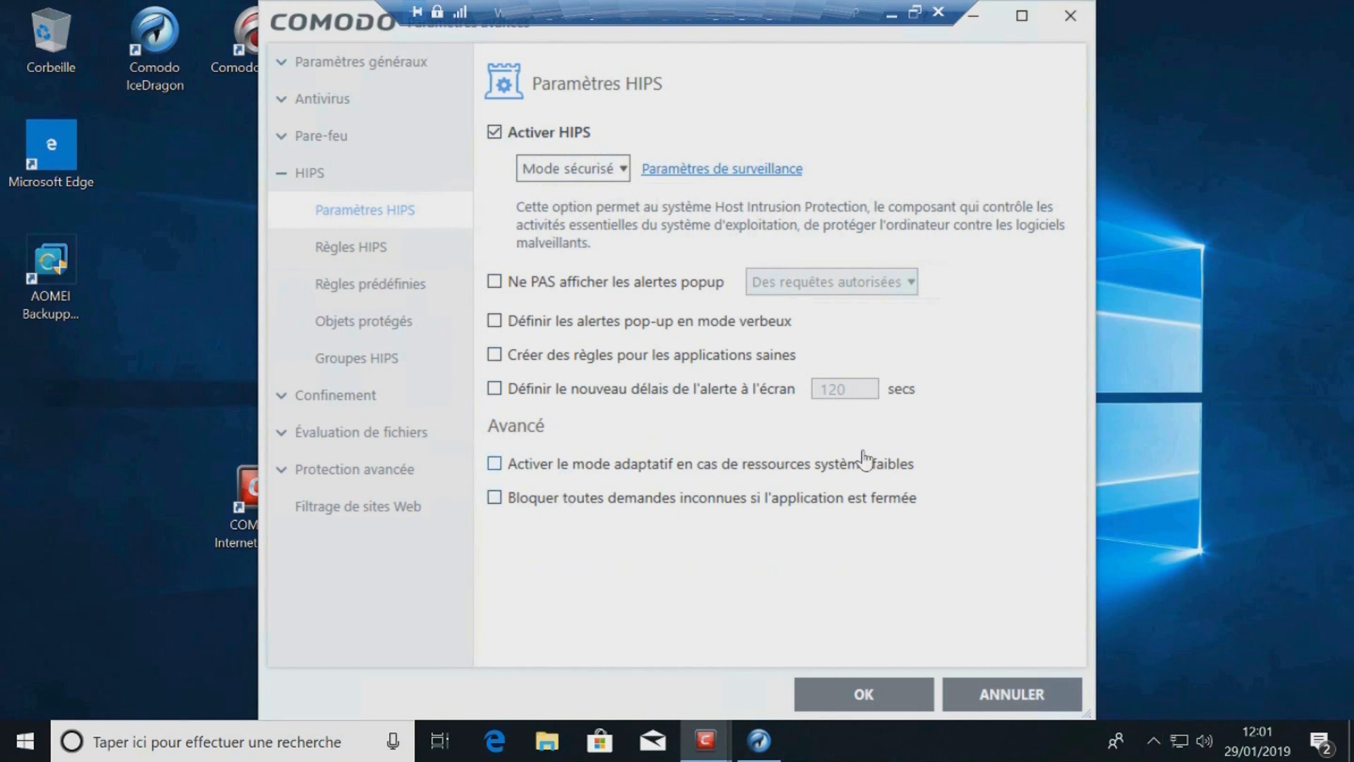
Step: Browse the HIPS pages, then uncheck not virtualising access to specified files/folders in the containment settings
{"action": "left_click", "coordinate": [373, 289]}
{"action": "left_click", "coordinate": [380, 318]}
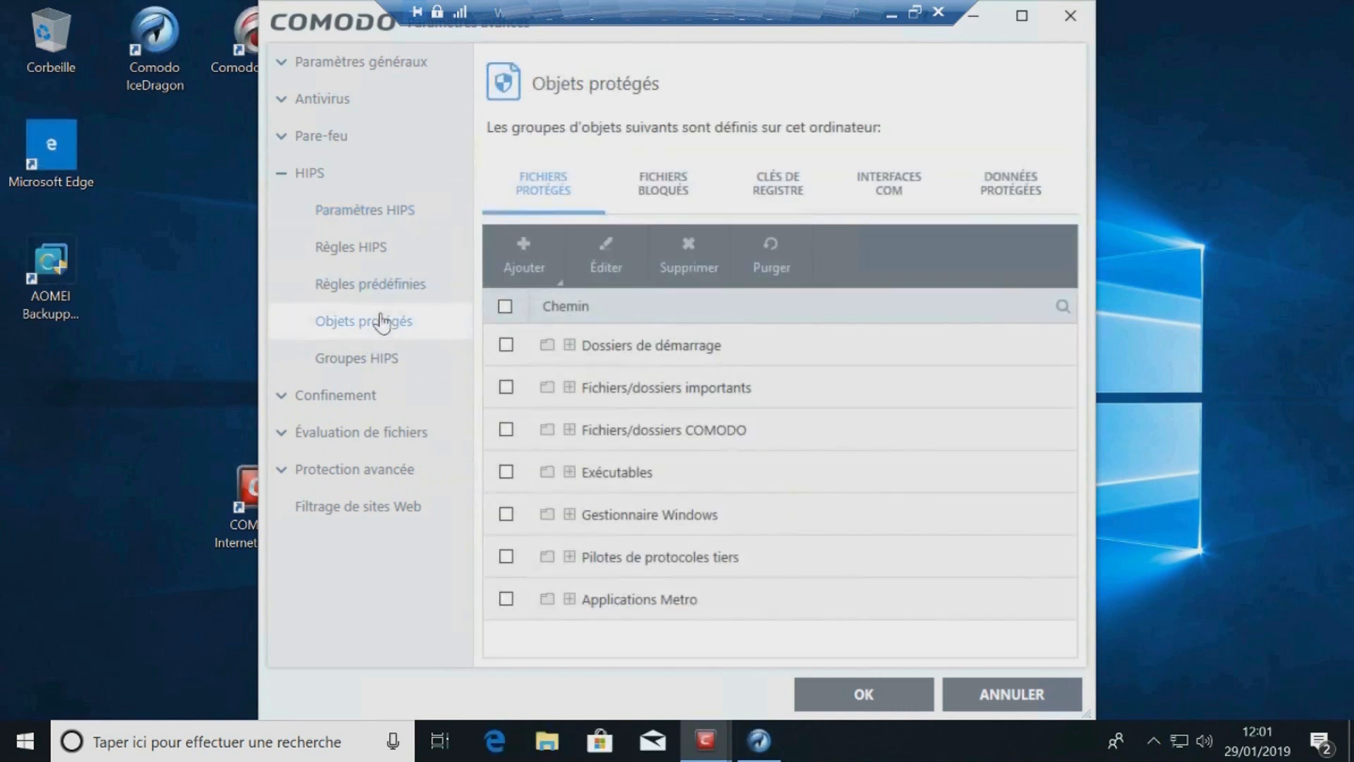
{"action": "left_click", "coordinate": [383, 356]}
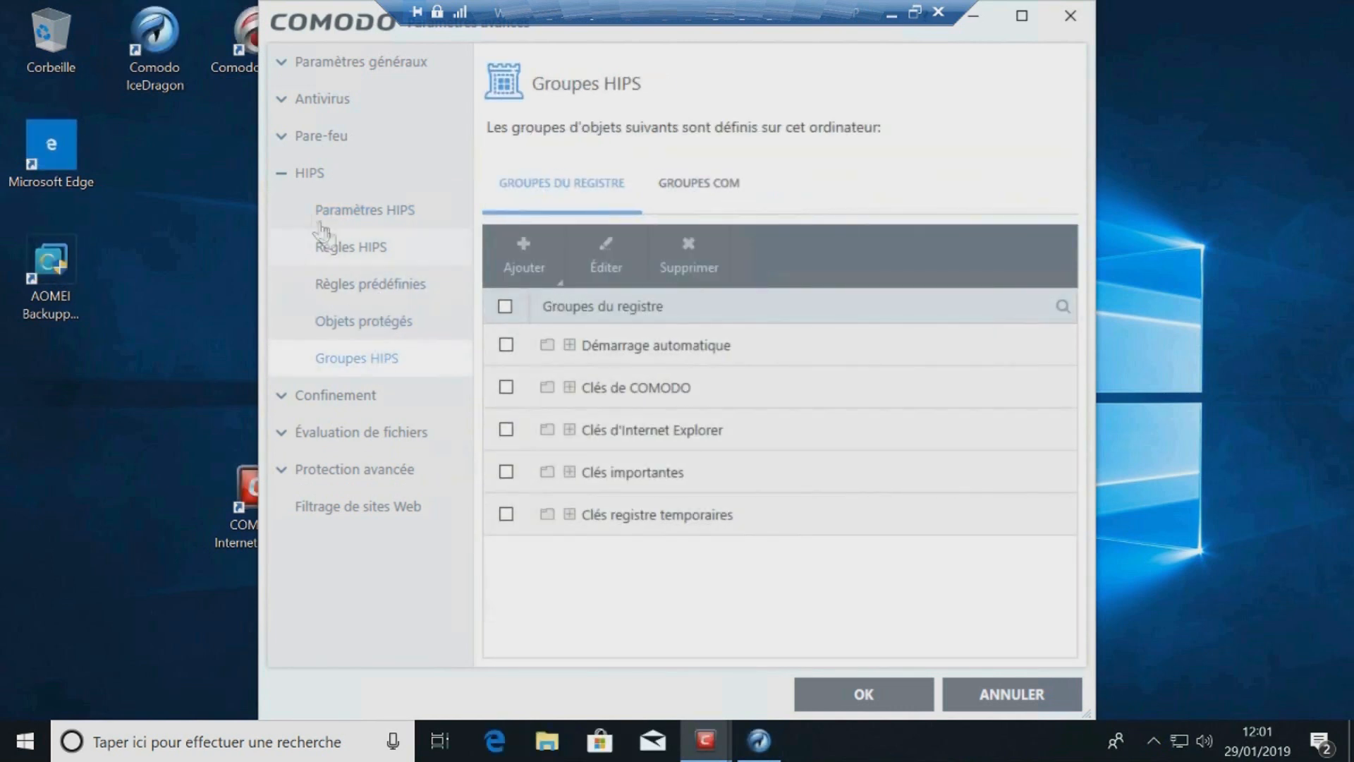
{"action": "left_click", "coordinate": [290, 178]}
{"action": "left_click", "coordinate": [282, 210]}
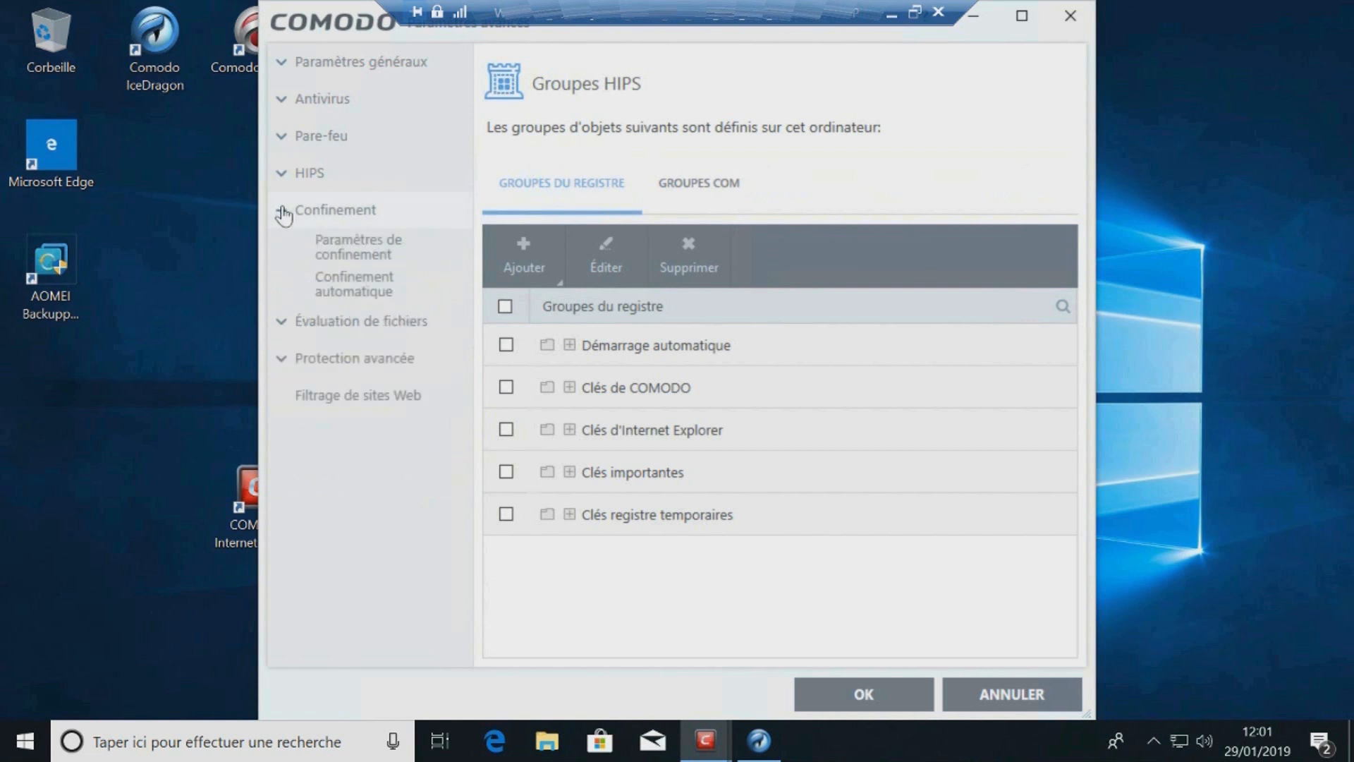
{"action": "left_click", "coordinate": [331, 255]}
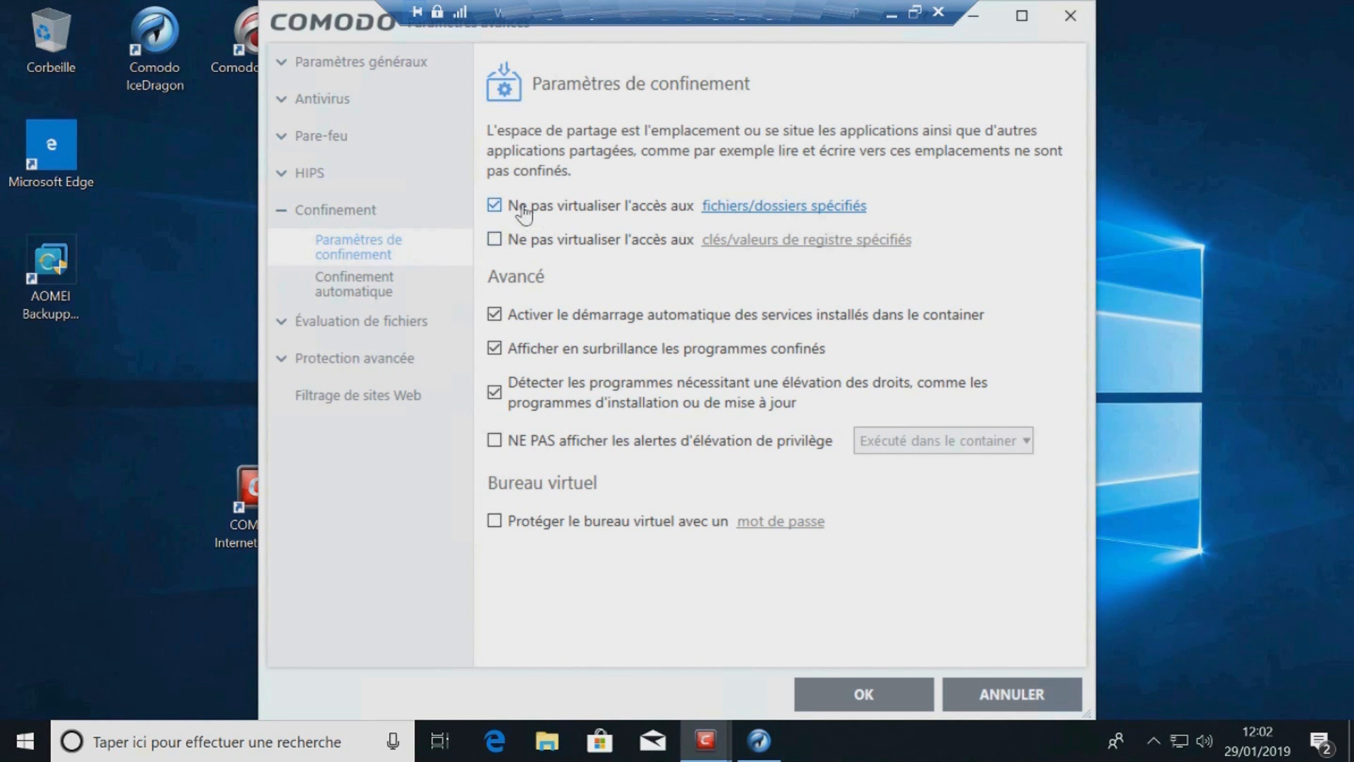
{"action": "left_click", "coordinate": [494, 206]}
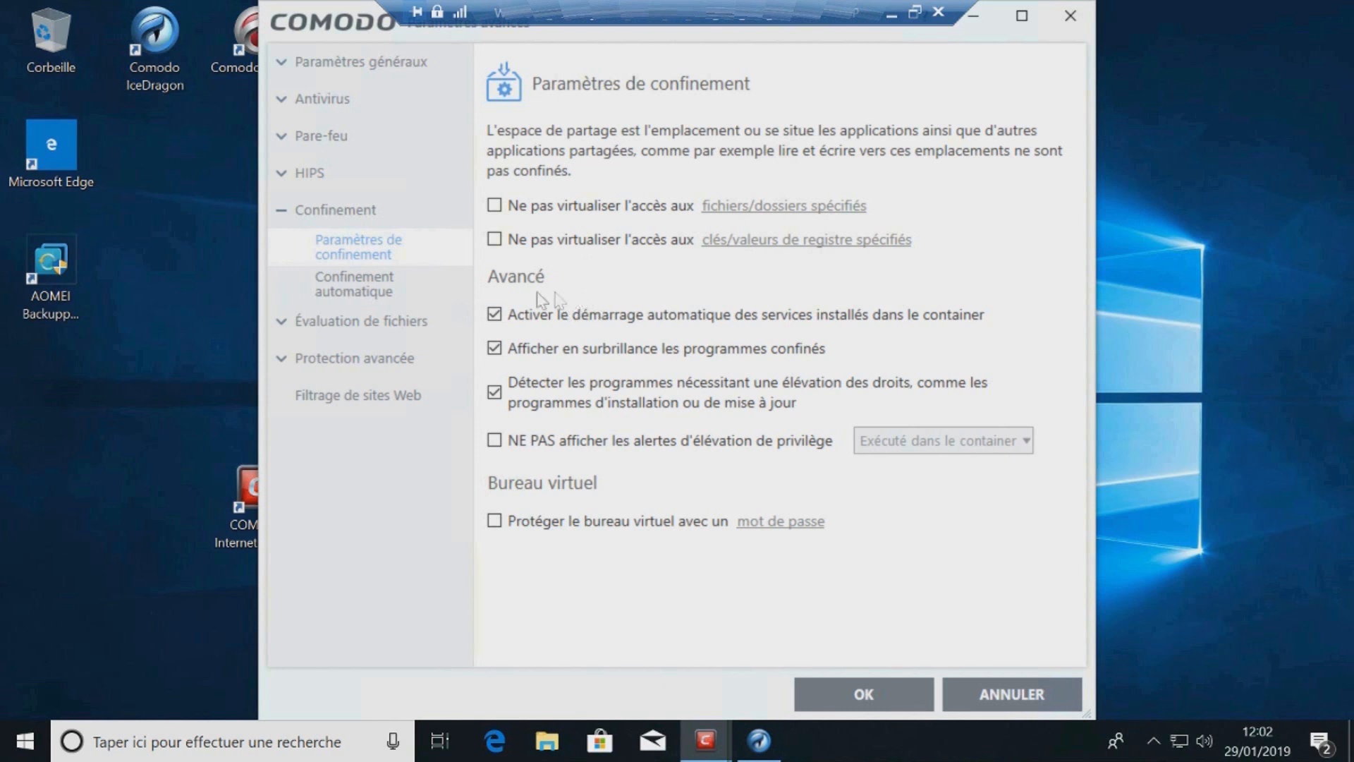
Step: Browse the auto-containment, file rating and advanced protection pages through to the VirusScope settings
{"action": "left_click", "coordinate": [381, 296]}
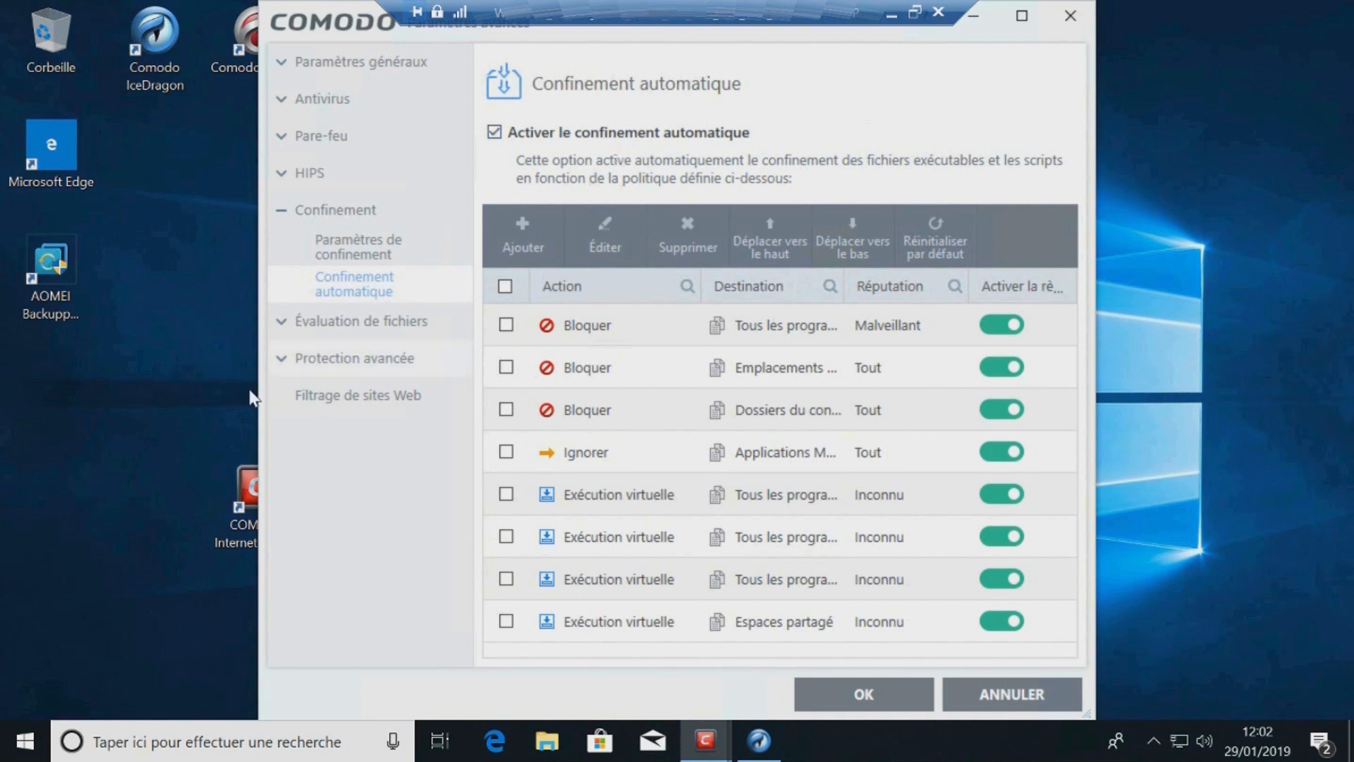
{"action": "left_click", "coordinate": [282, 331]}
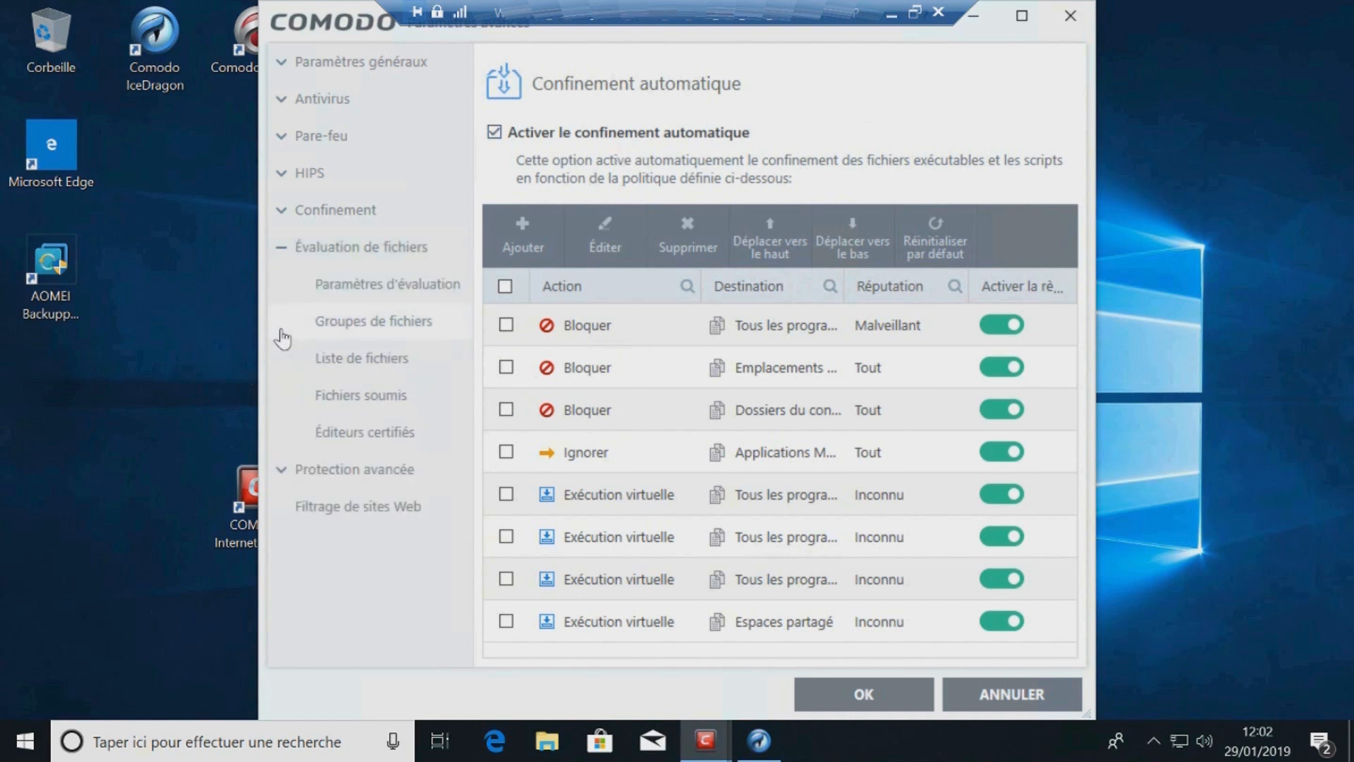
{"action": "left_click", "coordinate": [361, 294]}
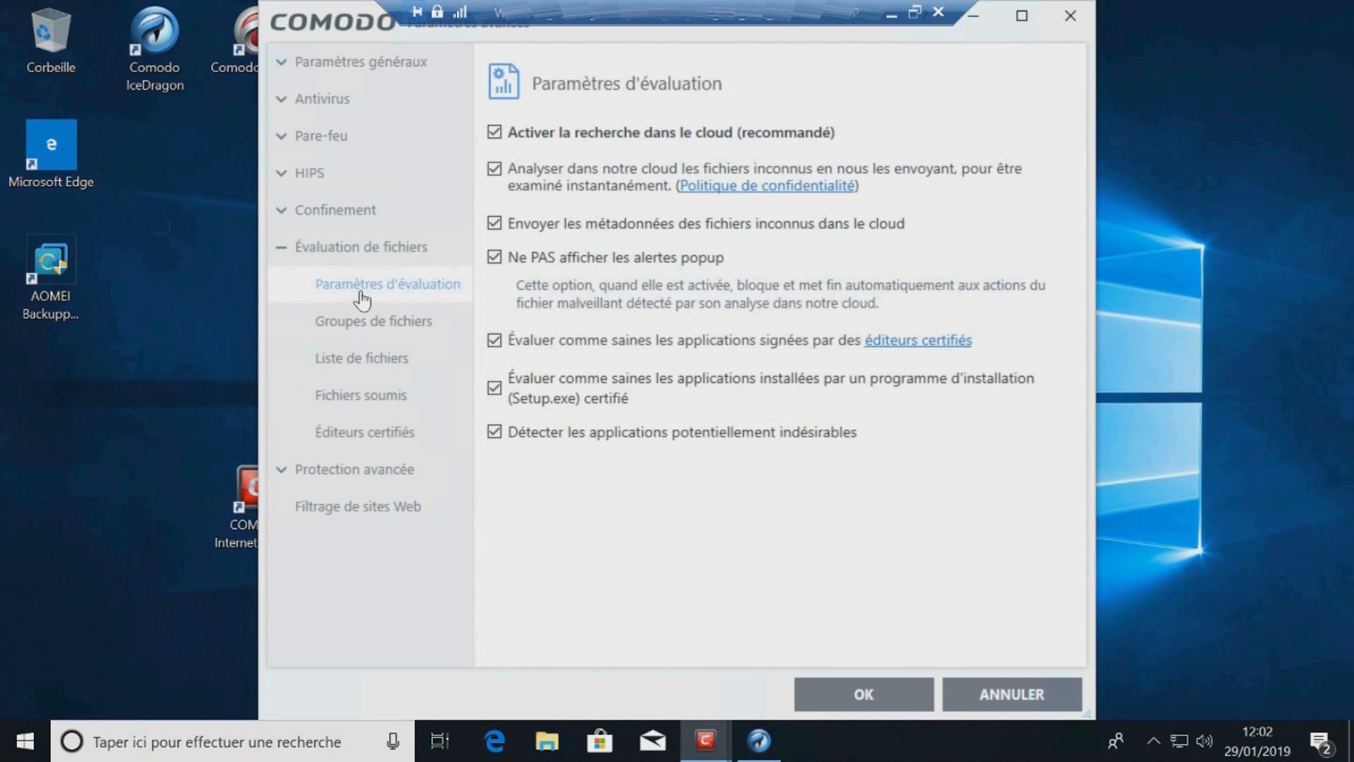
{"action": "left_click", "coordinate": [365, 332]}
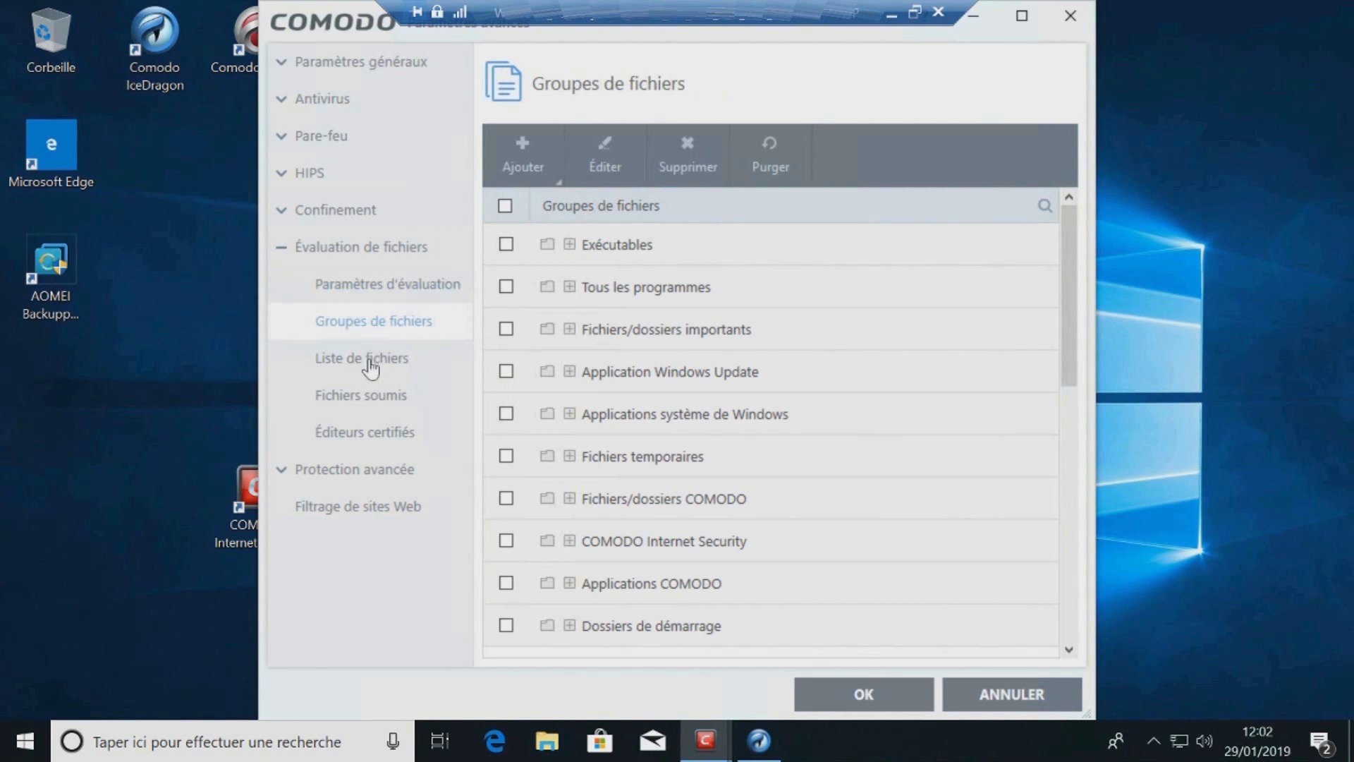
{"action": "left_click", "coordinate": [370, 364]}
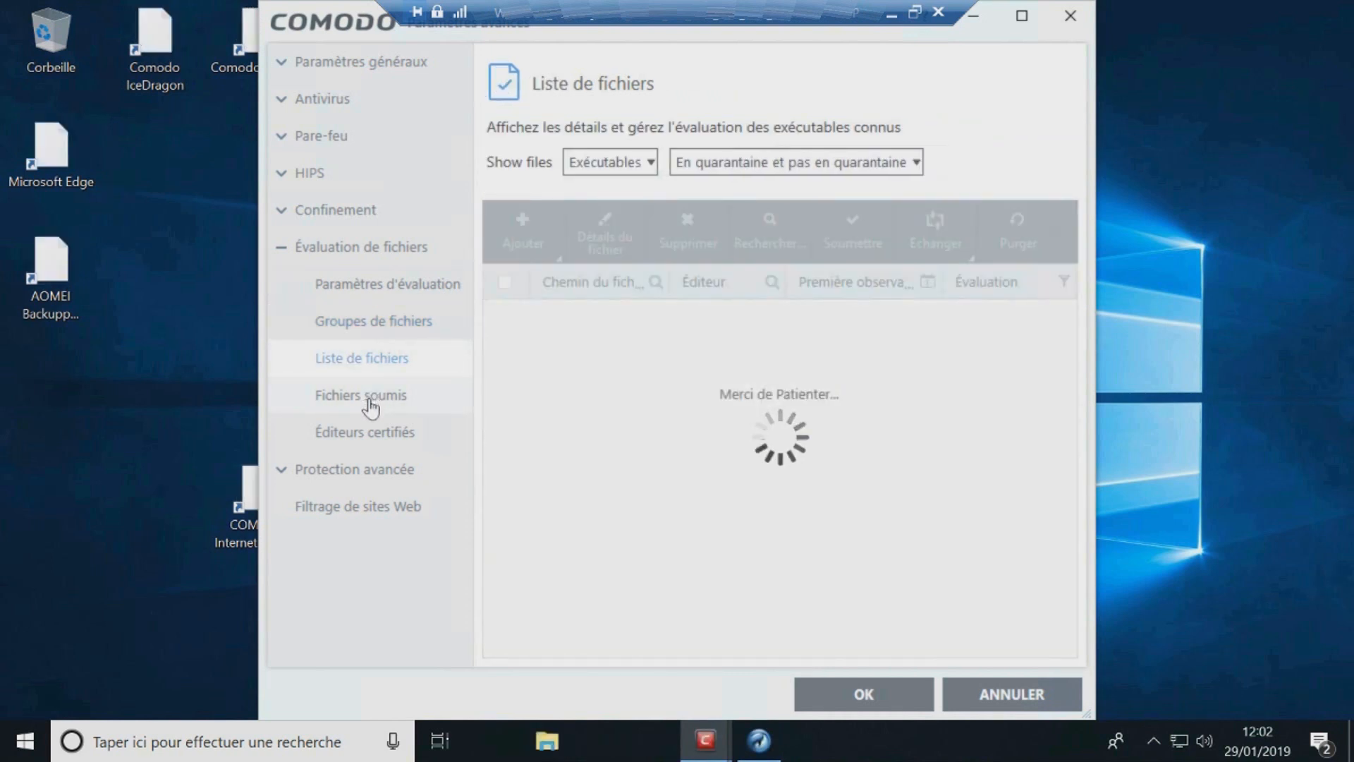
{"action": "left_click", "coordinate": [369, 400]}
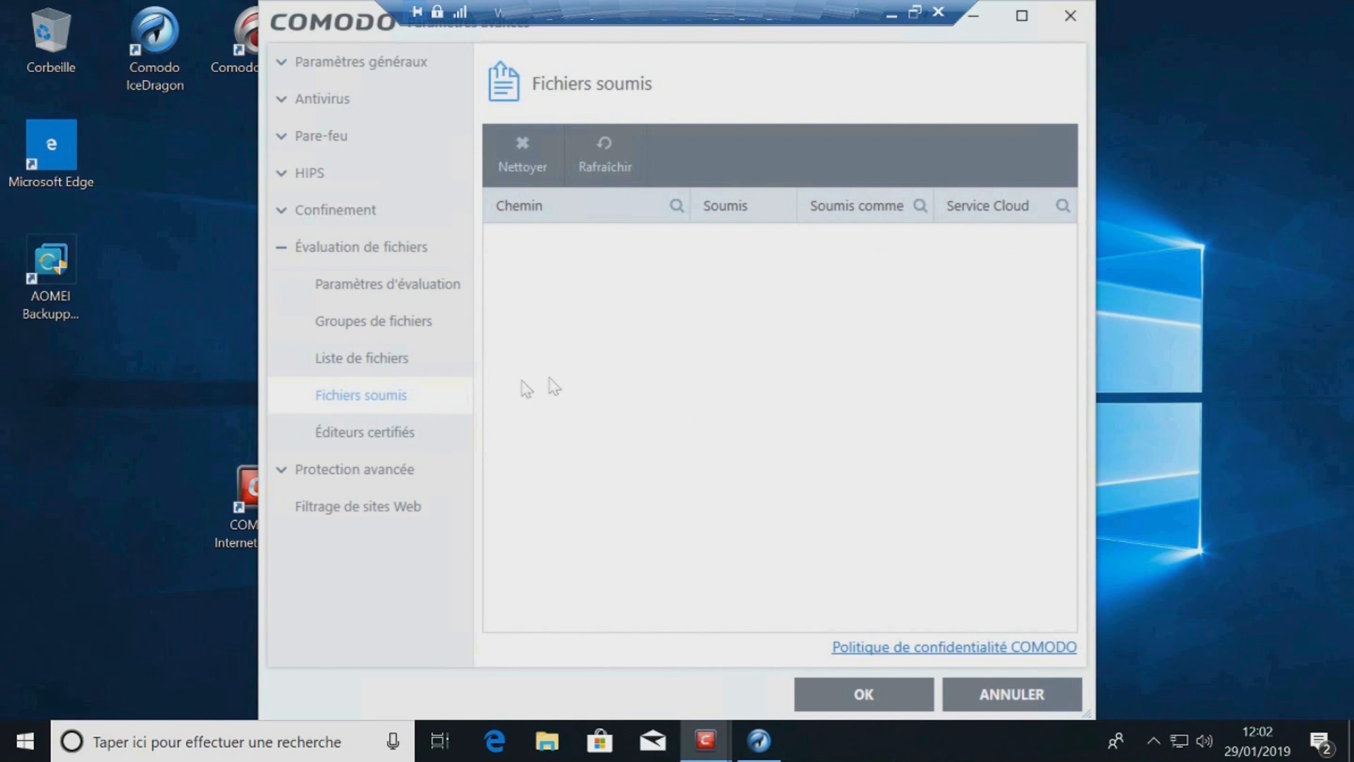
{"action": "left_click", "coordinate": [373, 447]}
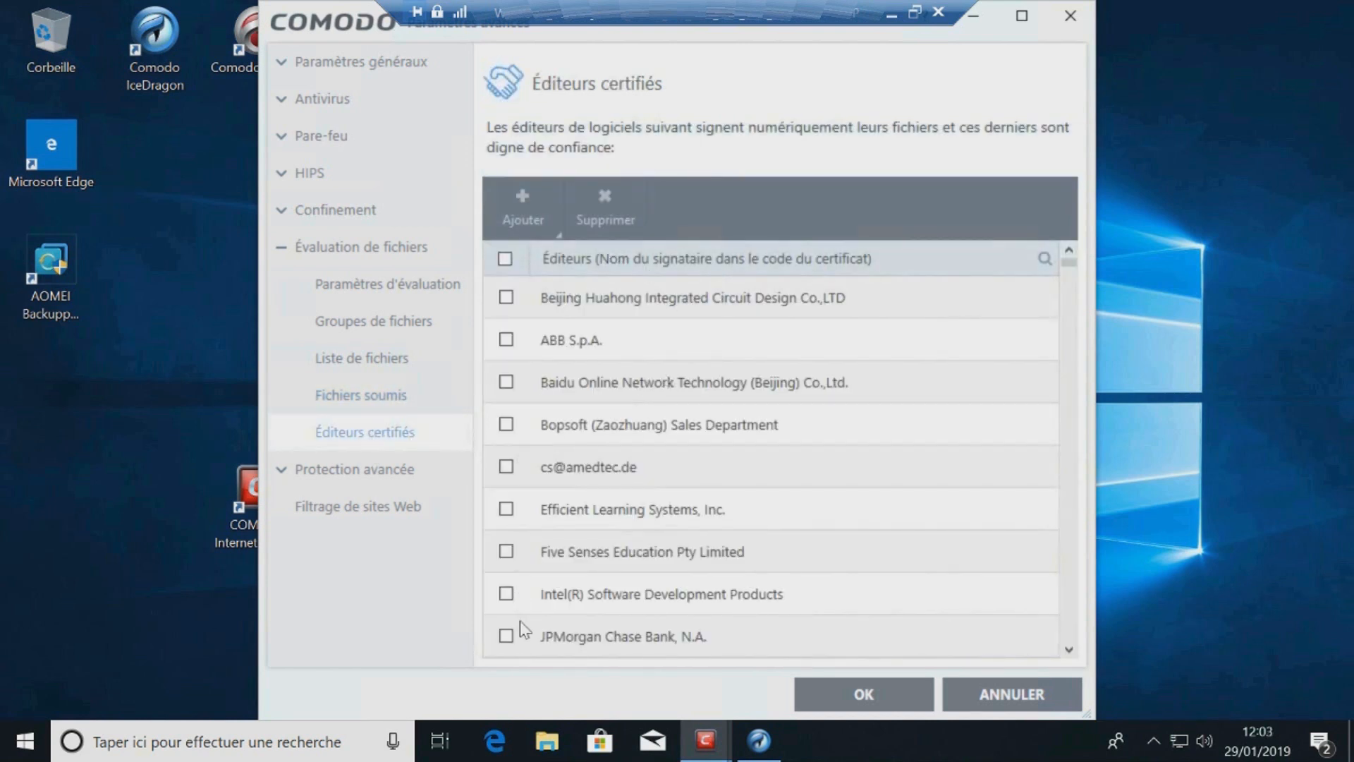
{"action": "left_click", "coordinate": [282, 248]}
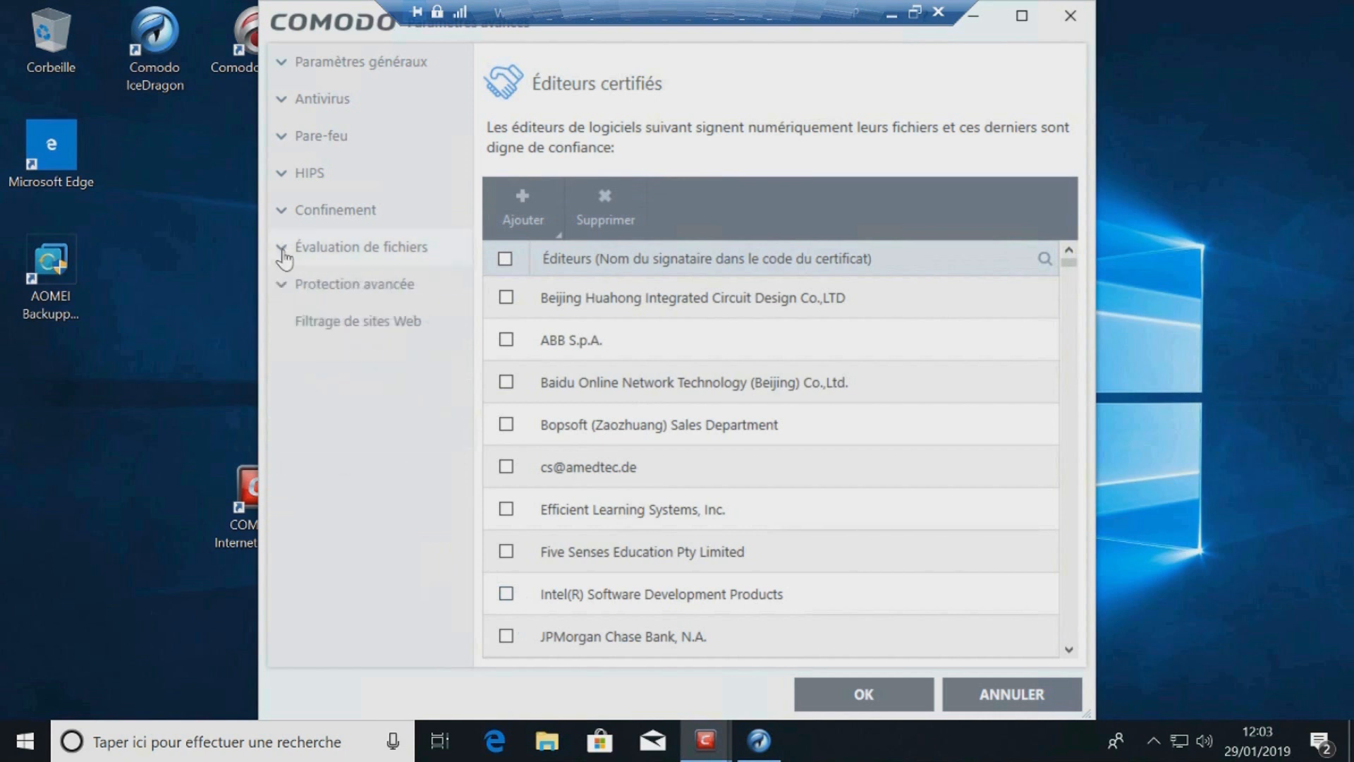
{"action": "left_click", "coordinate": [282, 285]}
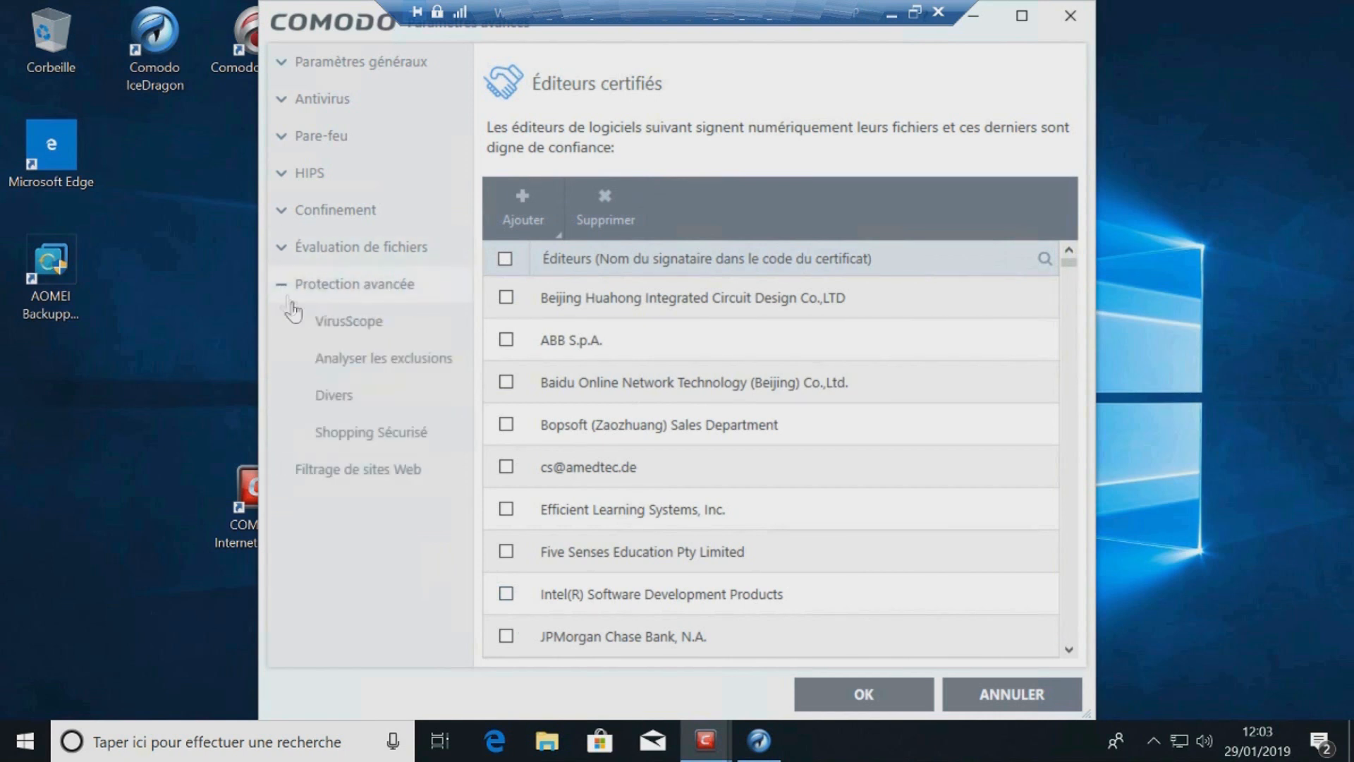
{"action": "left_click", "coordinate": [363, 324]}
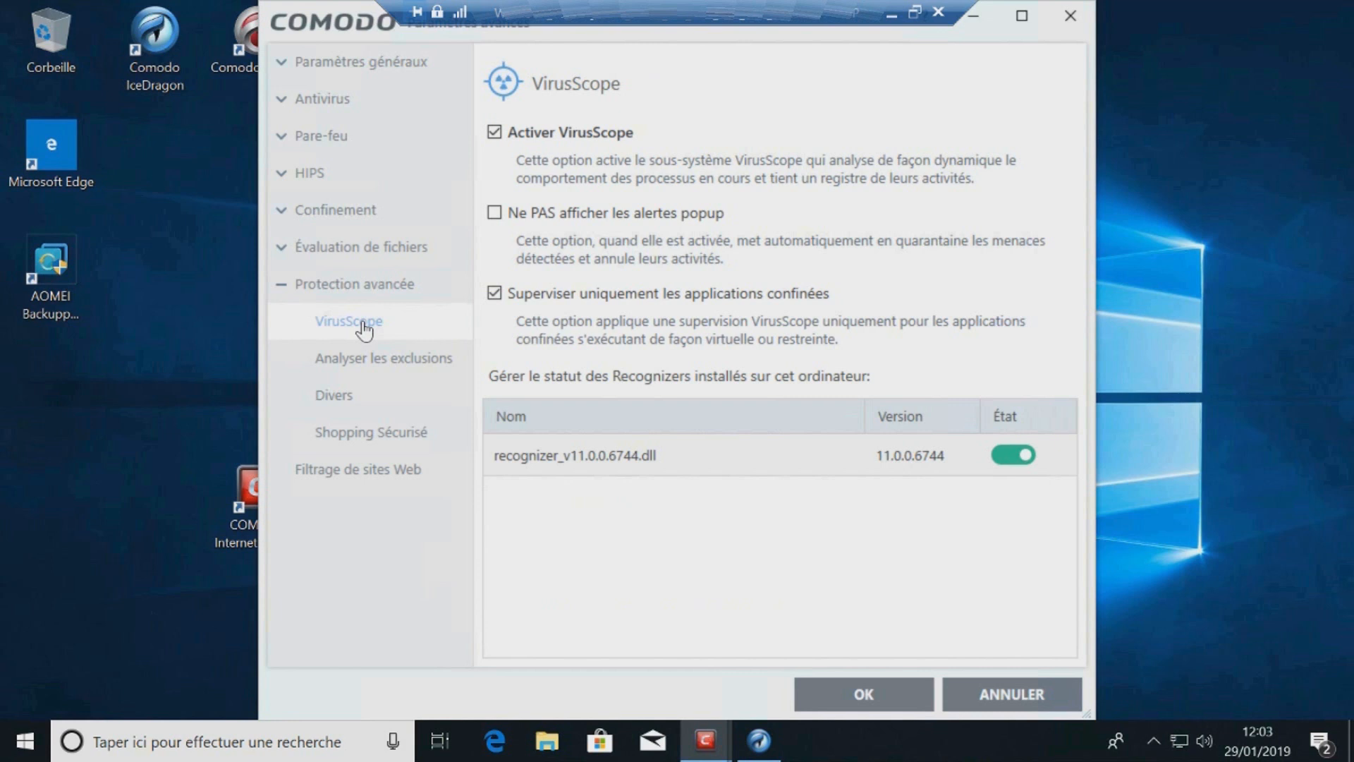
Step: Examine the scan exclusions list, opening the Recycle Bin path for editing and cancelling, then open the path search
{"action": "left_click", "coordinate": [365, 361]}
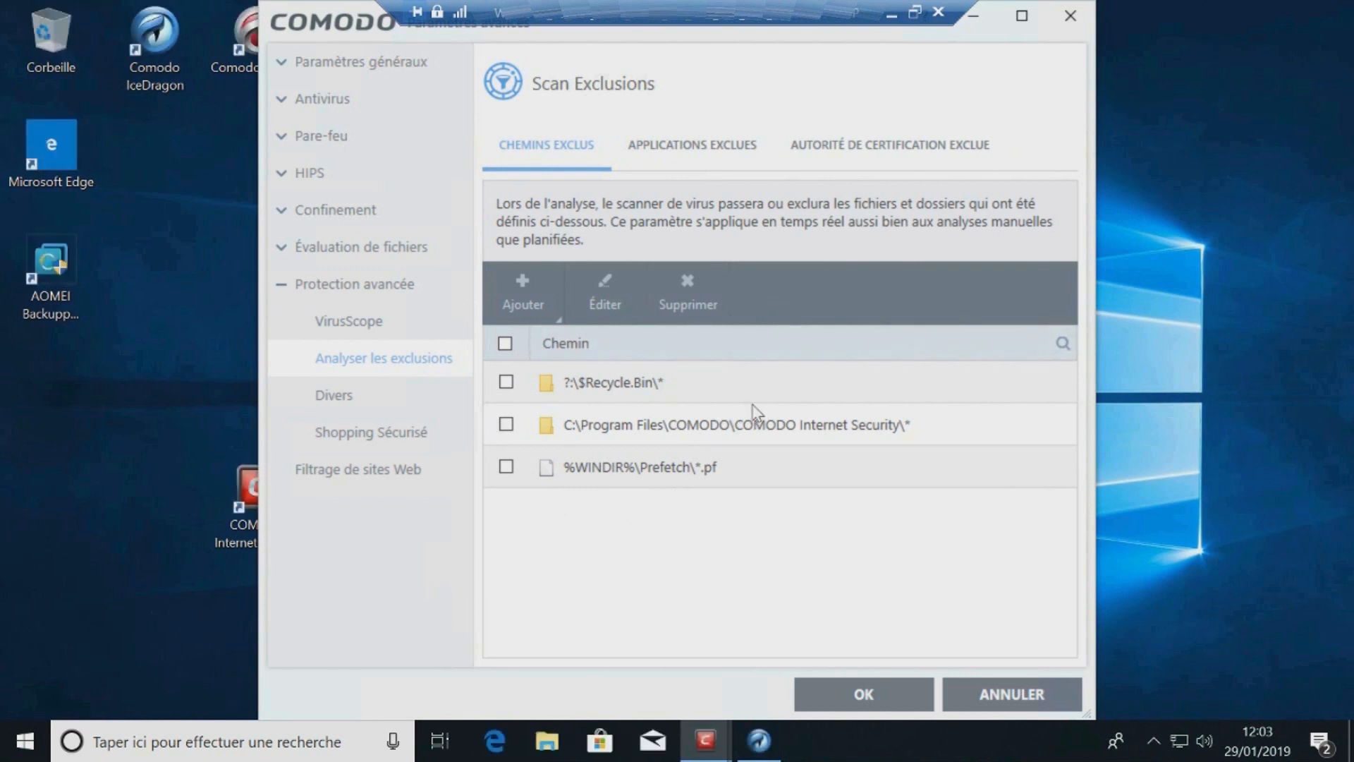
{"action": "left_click", "coordinate": [506, 383]}
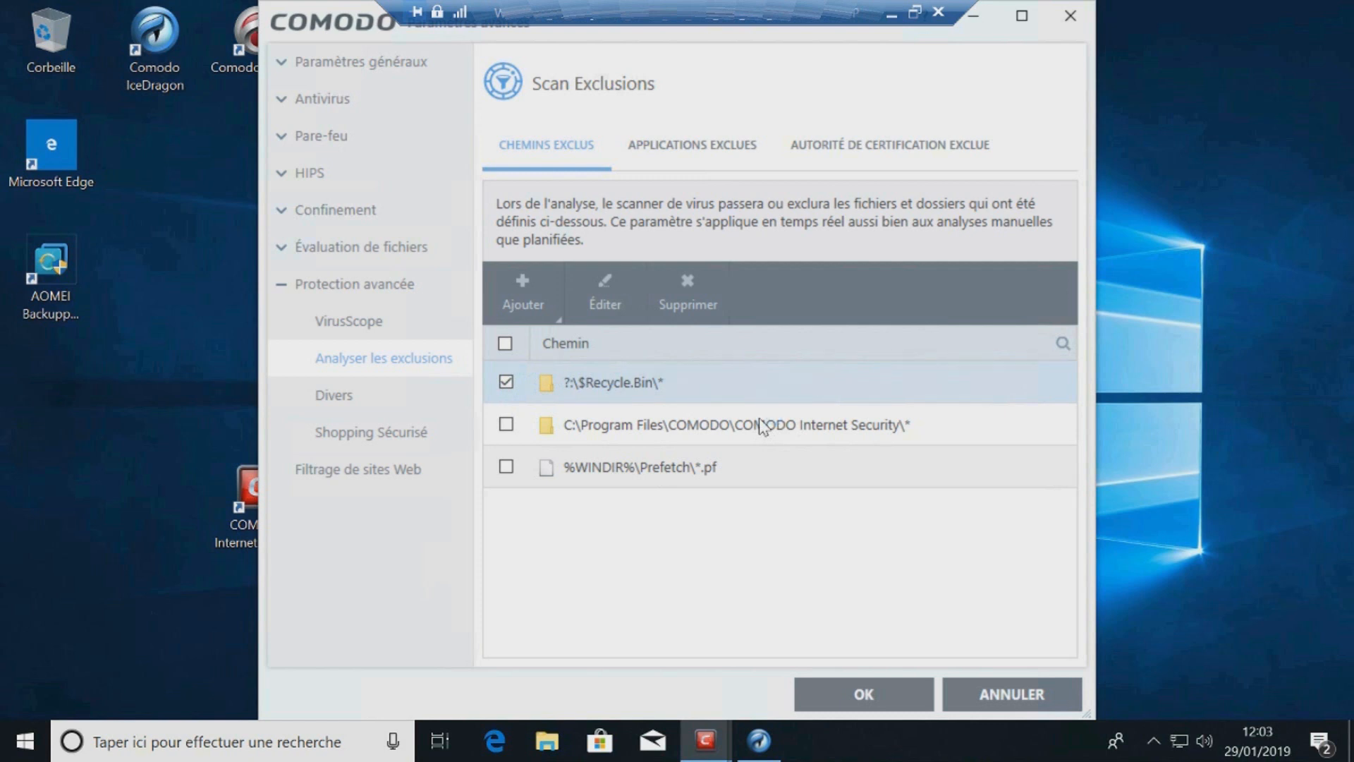
{"action": "left_click", "coordinate": [625, 307]}
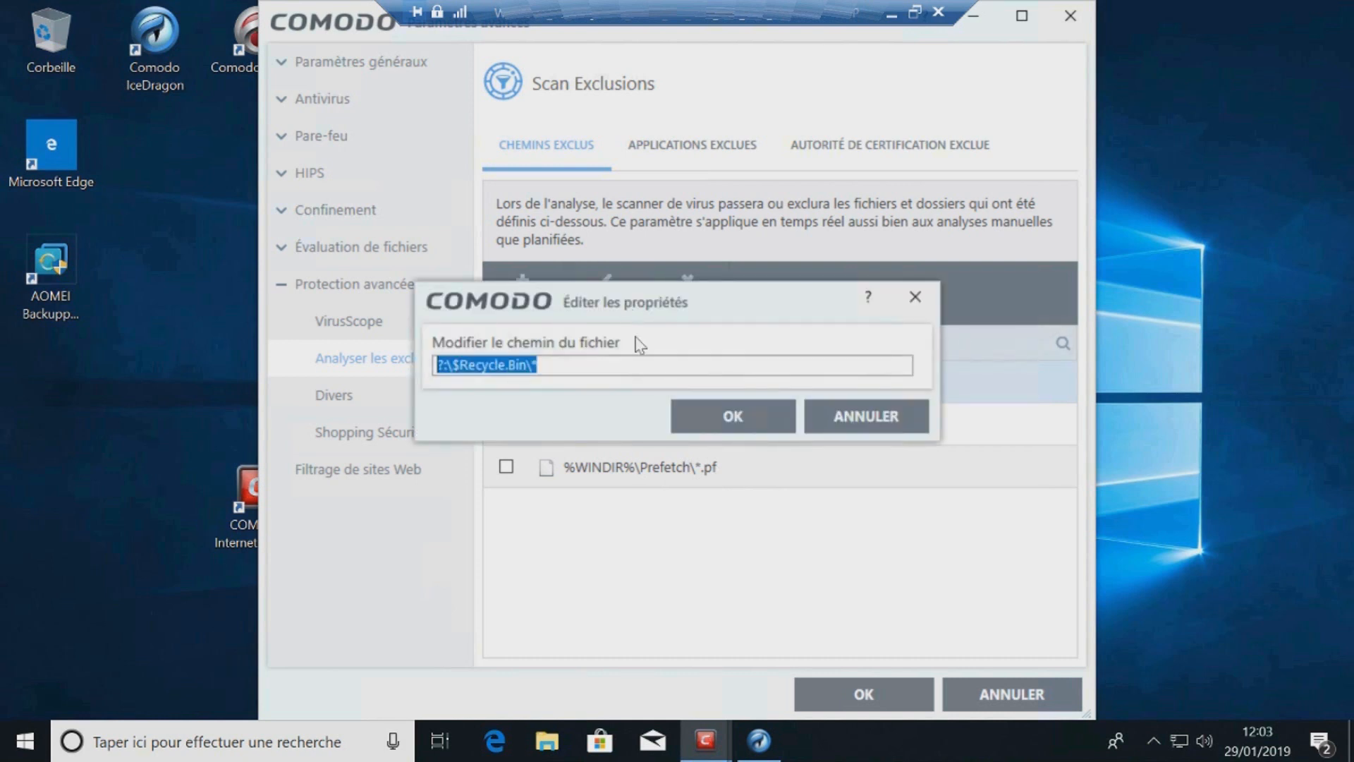
{"action": "left_click", "coordinate": [866, 416]}
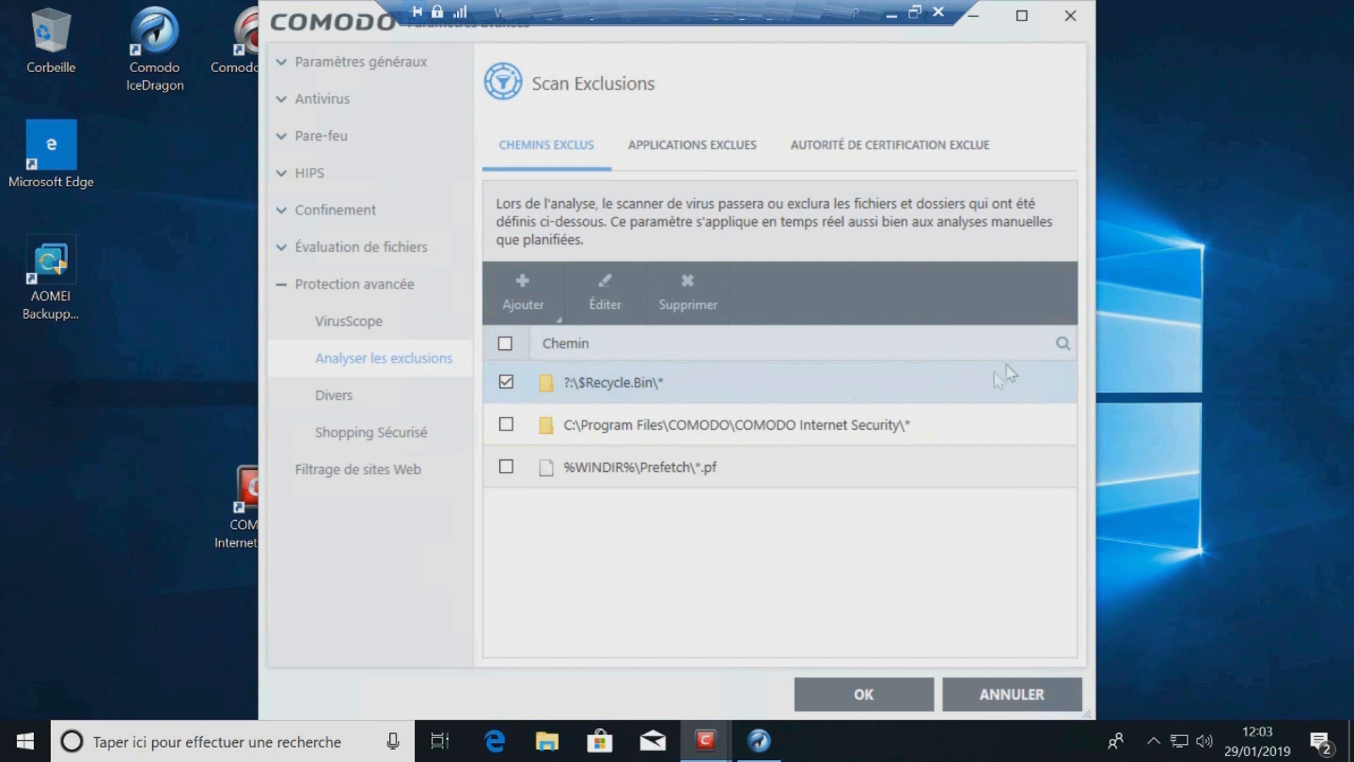
{"action": "left_click", "coordinate": [1062, 344]}
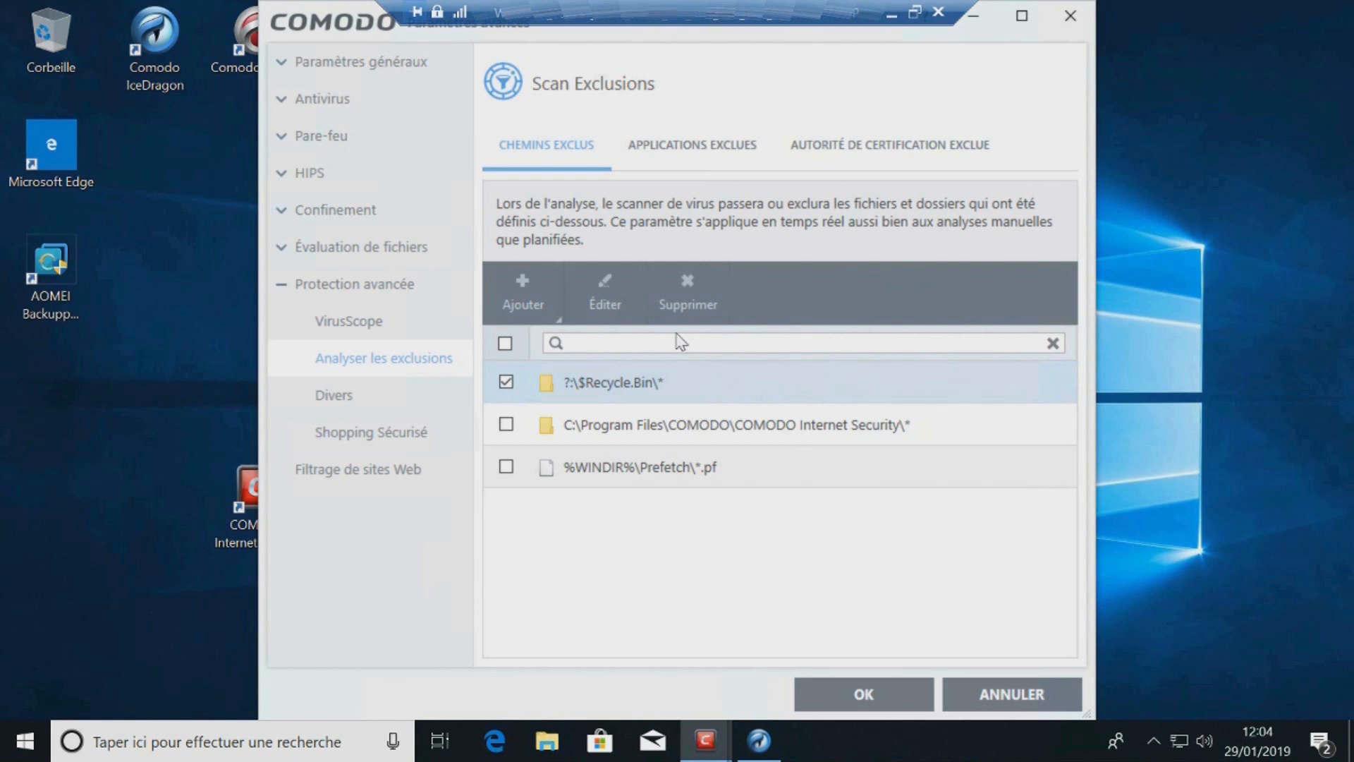
Step: Uncheck not detecting command injections in the miscellaneous settings, disable Secure Shopping protection, and save the settings
{"action": "left_click", "coordinate": [337, 397]}
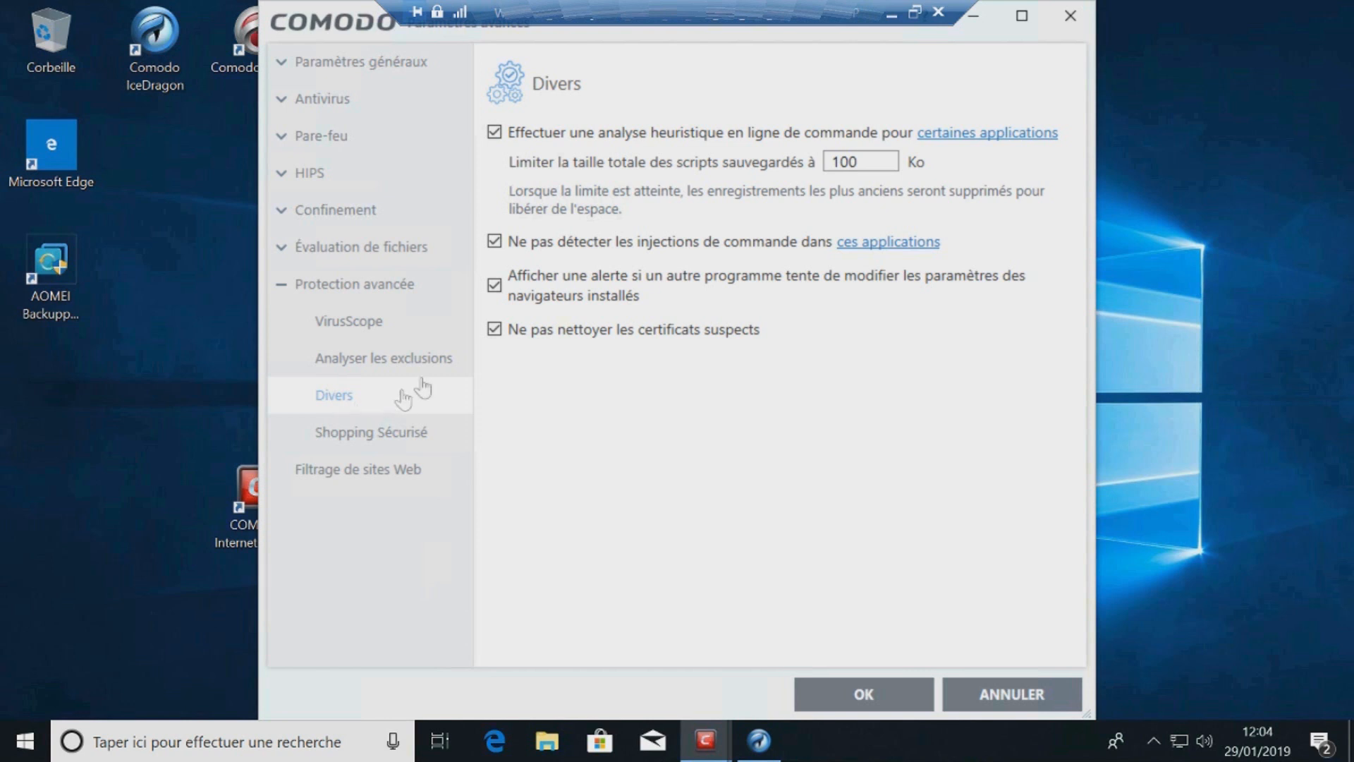
{"action": "left_click", "coordinate": [495, 242]}
{"action": "left_click", "coordinate": [427, 452]}
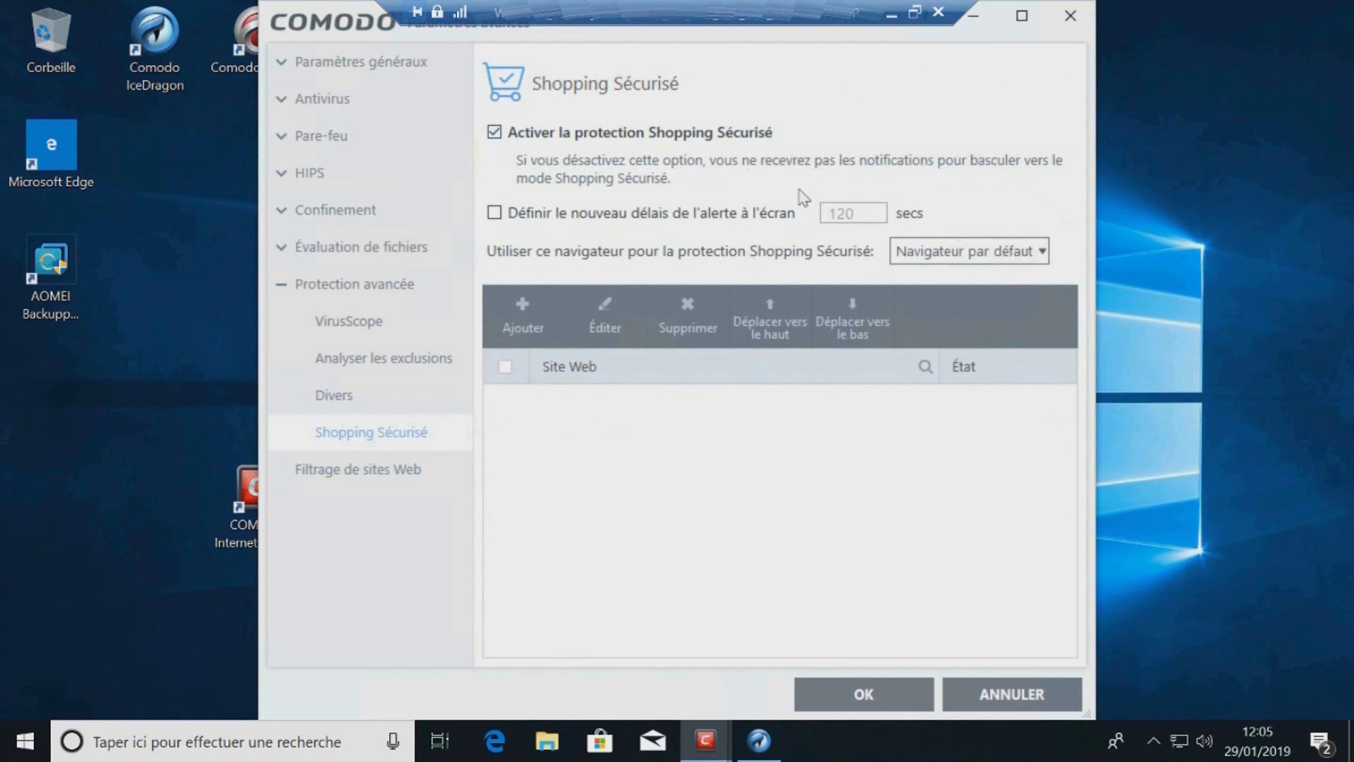
{"action": "left_click", "coordinate": [495, 133]}
{"action": "left_click", "coordinate": [847, 695]}
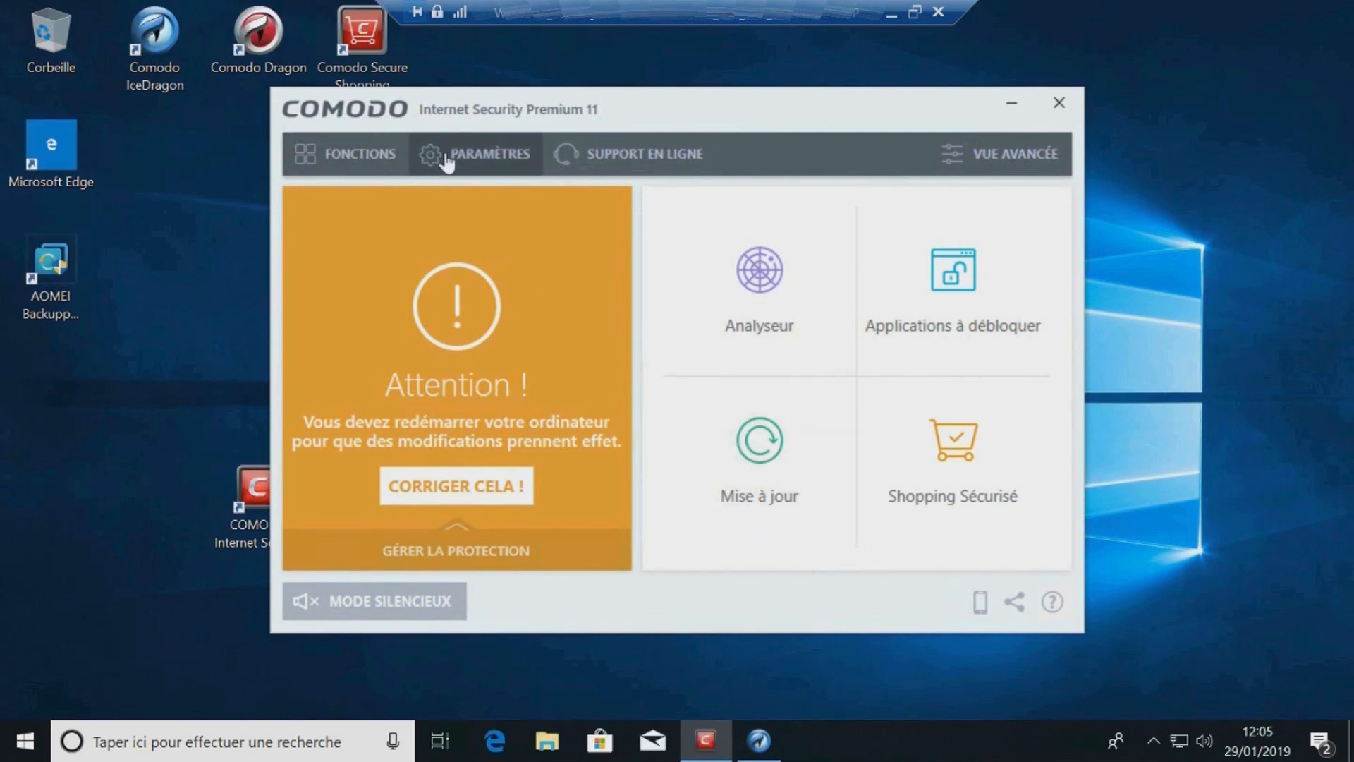
Step: Open the activity viewer from the container functions, approving the admin prompt and installing the COMODO KillSwitch package
{"action": "left_click", "coordinate": [348, 157]}
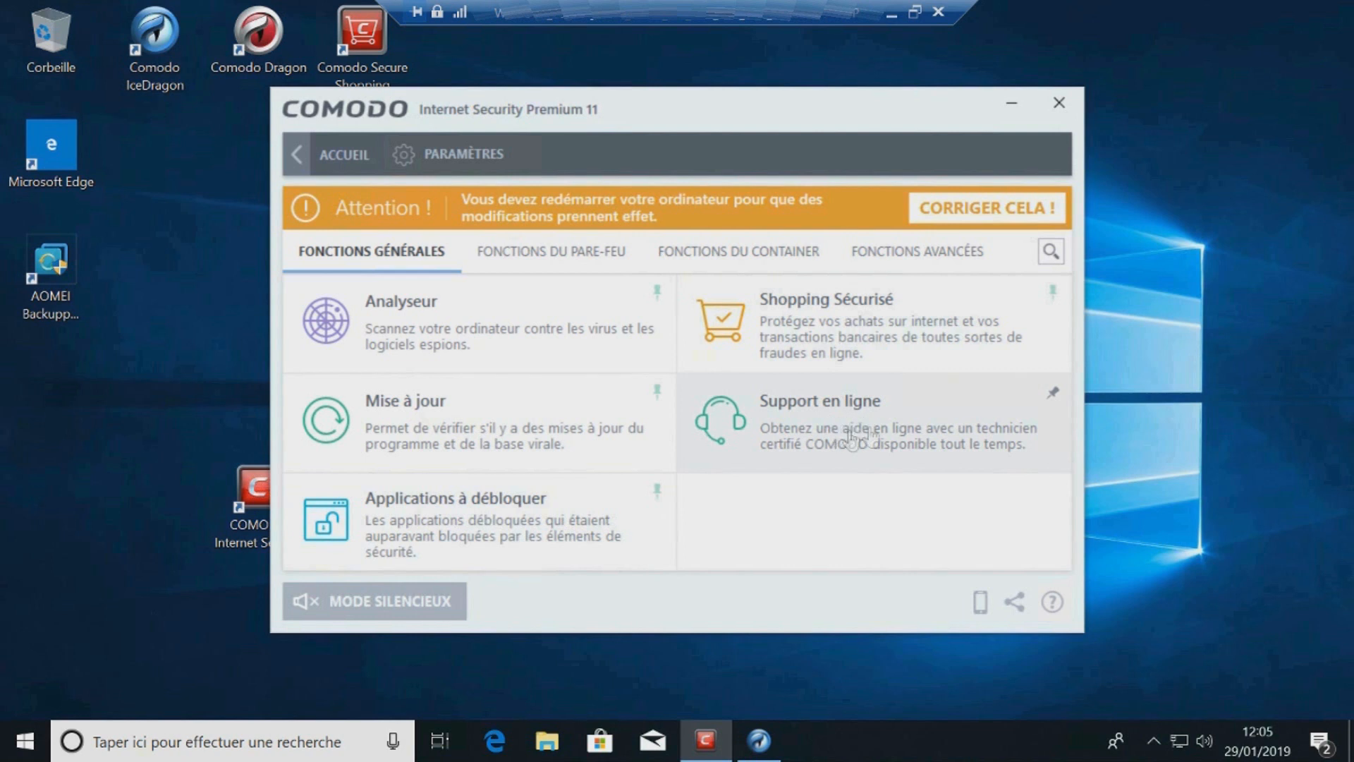
{"action": "left_click", "coordinate": [562, 250]}
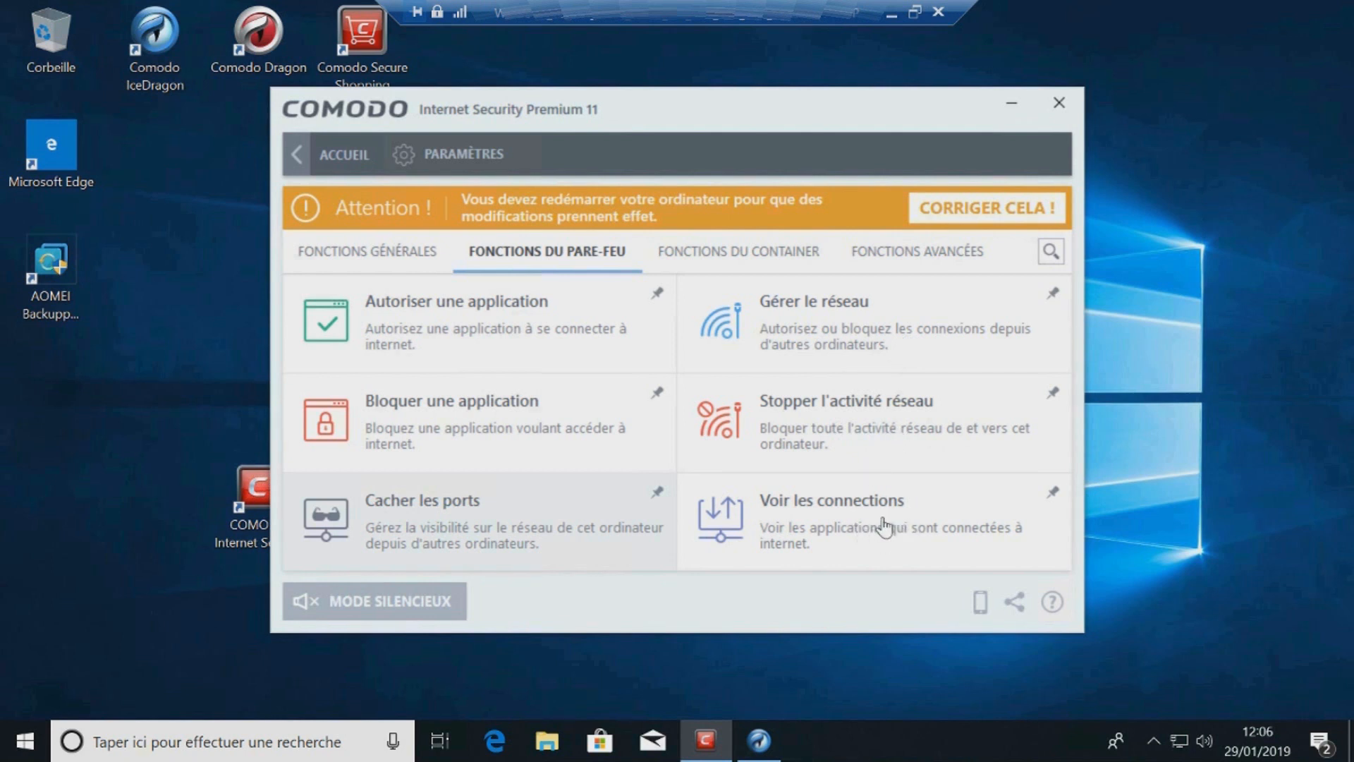
{"action": "left_click", "coordinate": [756, 261]}
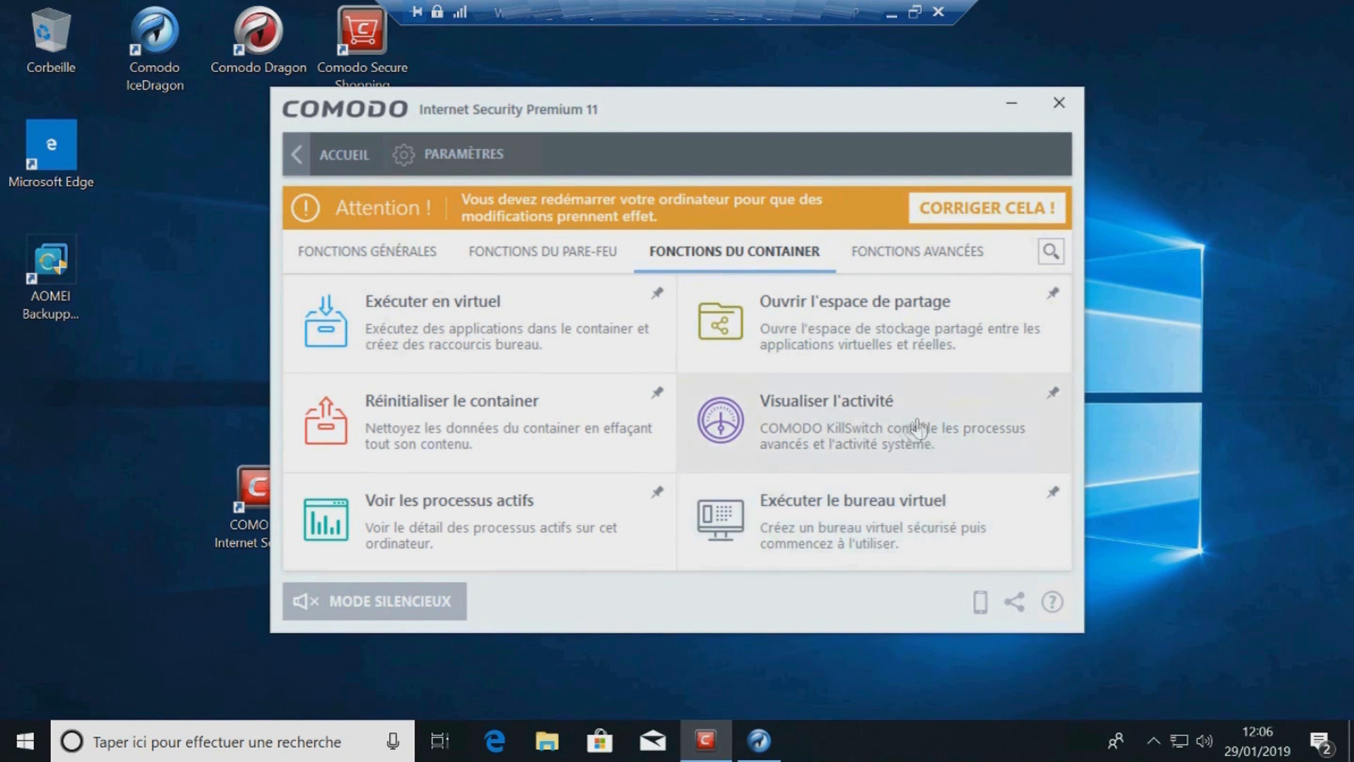
{"action": "left_click", "coordinate": [859, 430]}
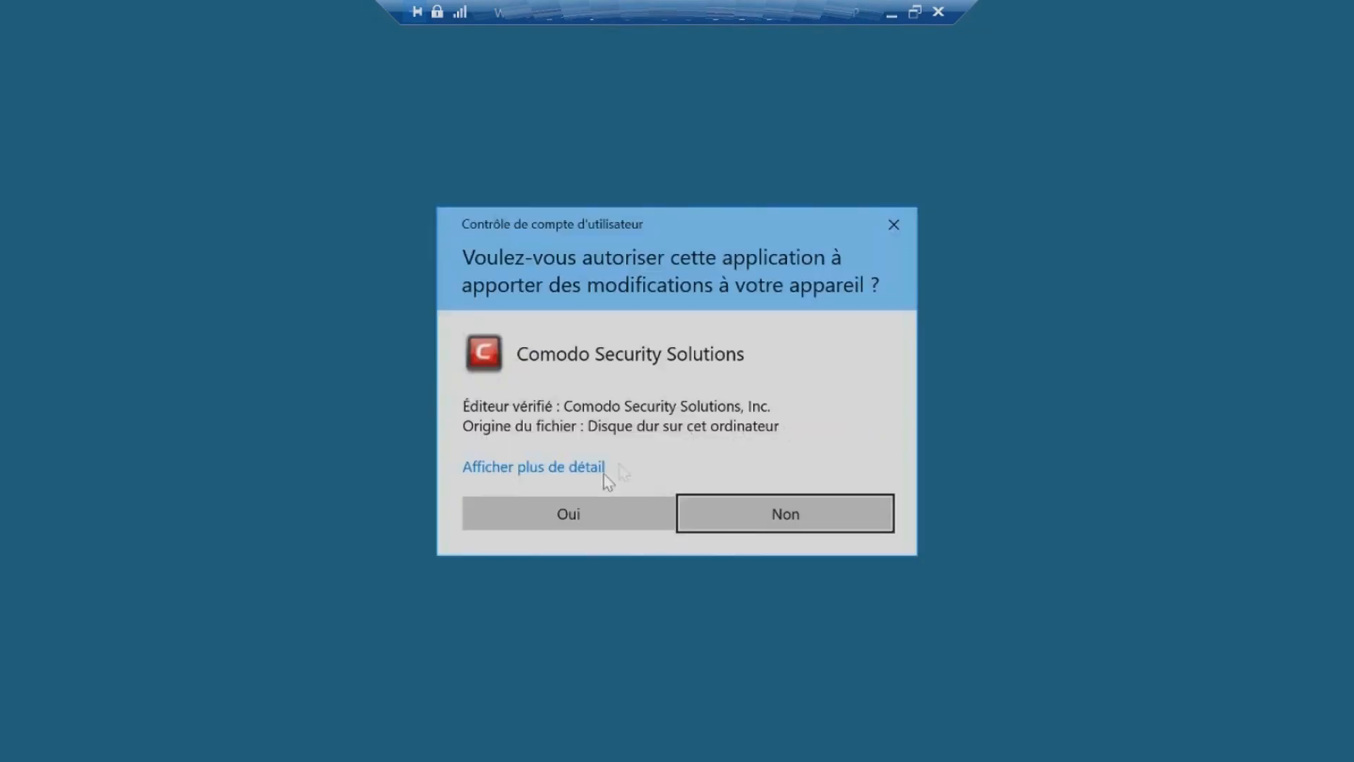
{"action": "left_click", "coordinate": [570, 514]}
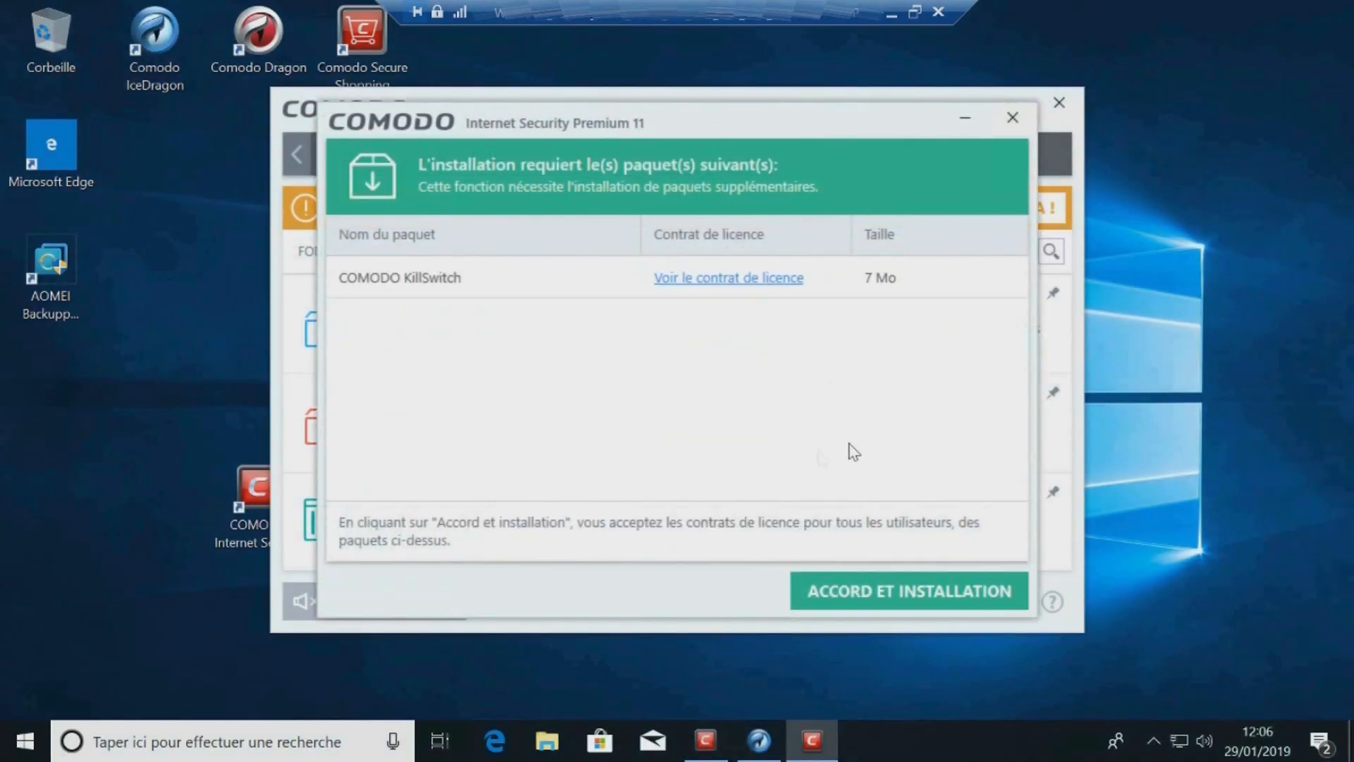
{"action": "left_click", "coordinate": [916, 591]}
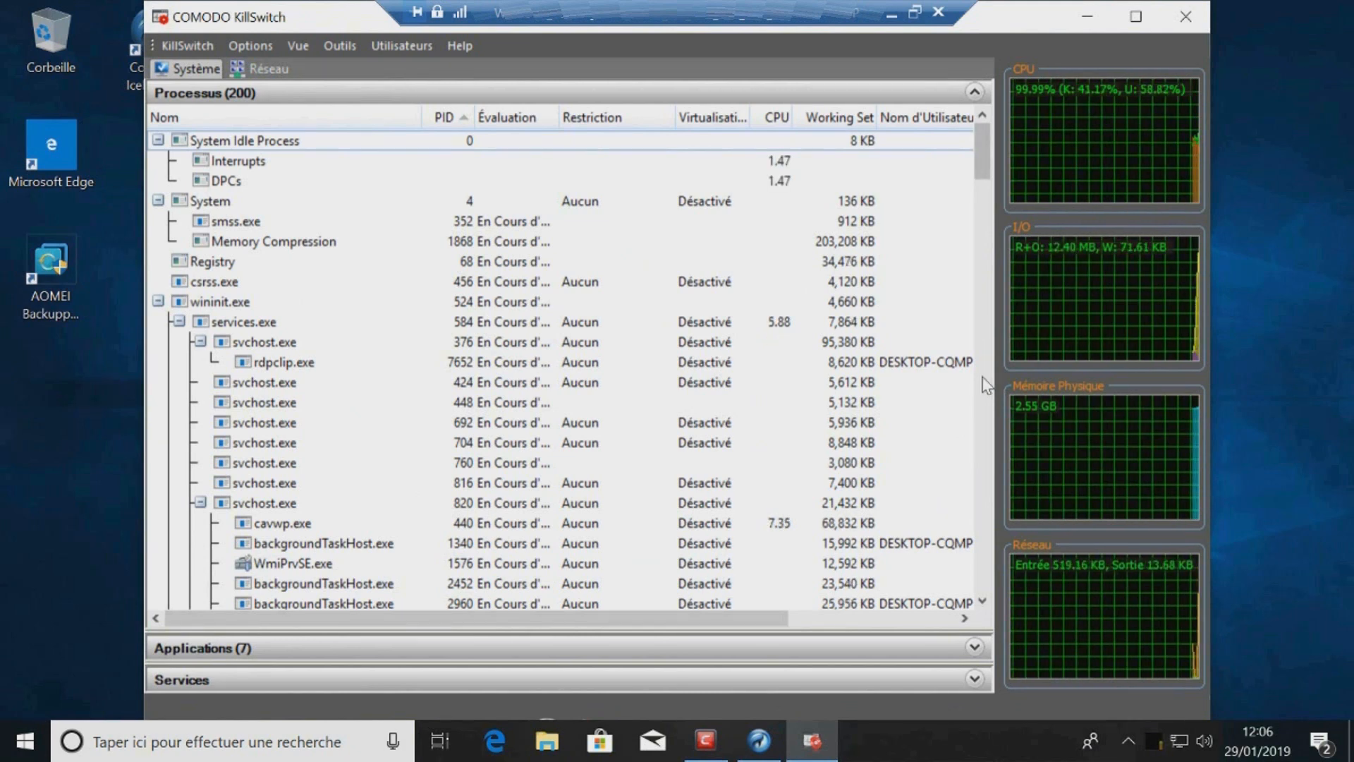
Step: Scroll through the KillSwitch process list, then close KillSwitch
{"action": "left_click_drag", "start_coordinate": [987, 152], "coordinate": [989, 324]}
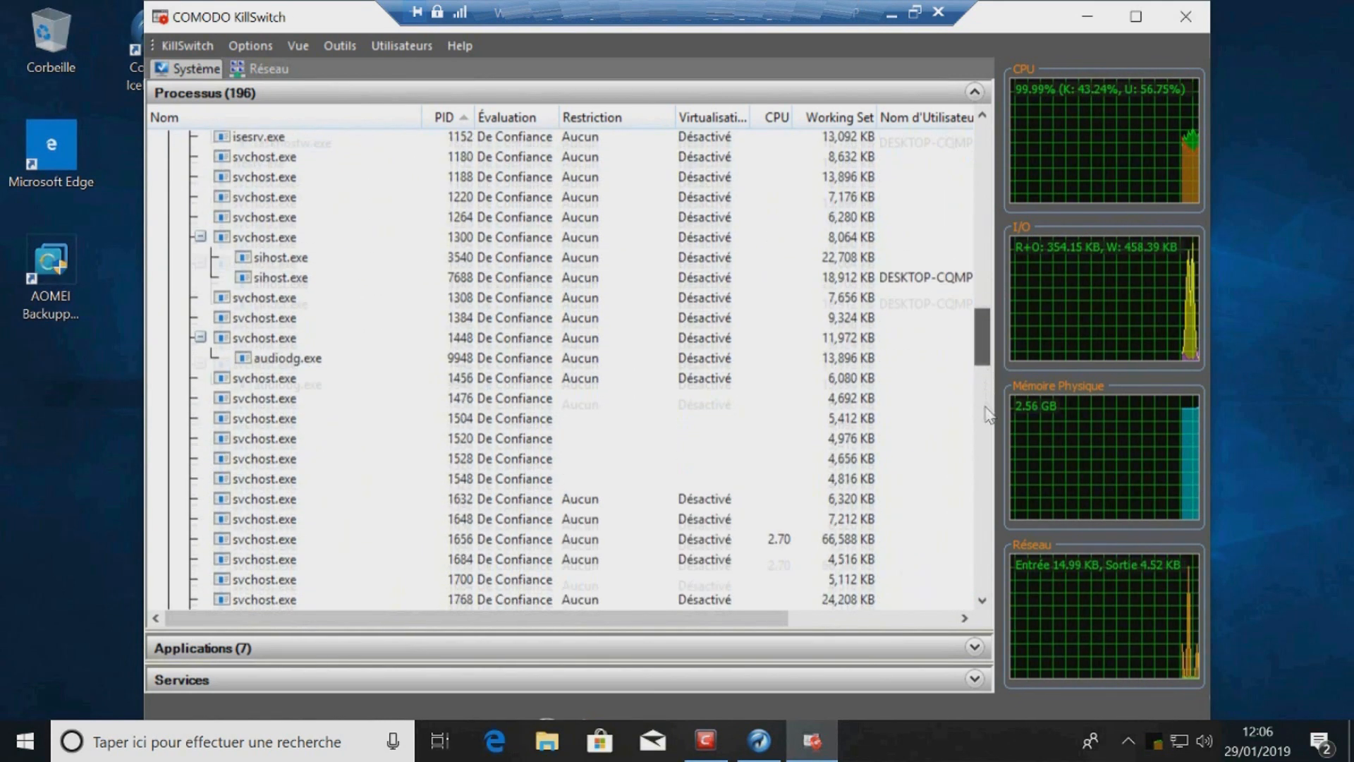
{"action": "left_click_drag", "start_coordinate": [986, 448], "coordinate": [985, 505]}
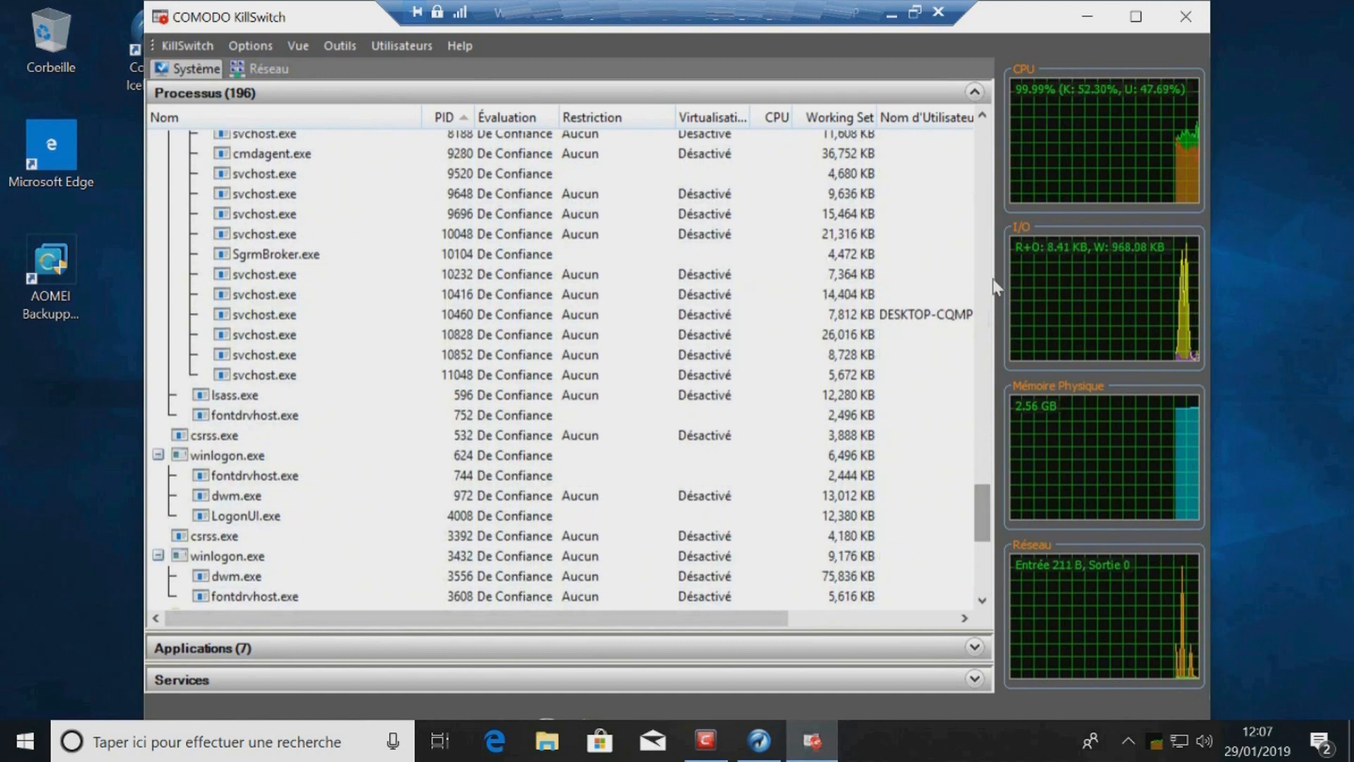
{"action": "left_click", "coordinate": [1191, 15]}
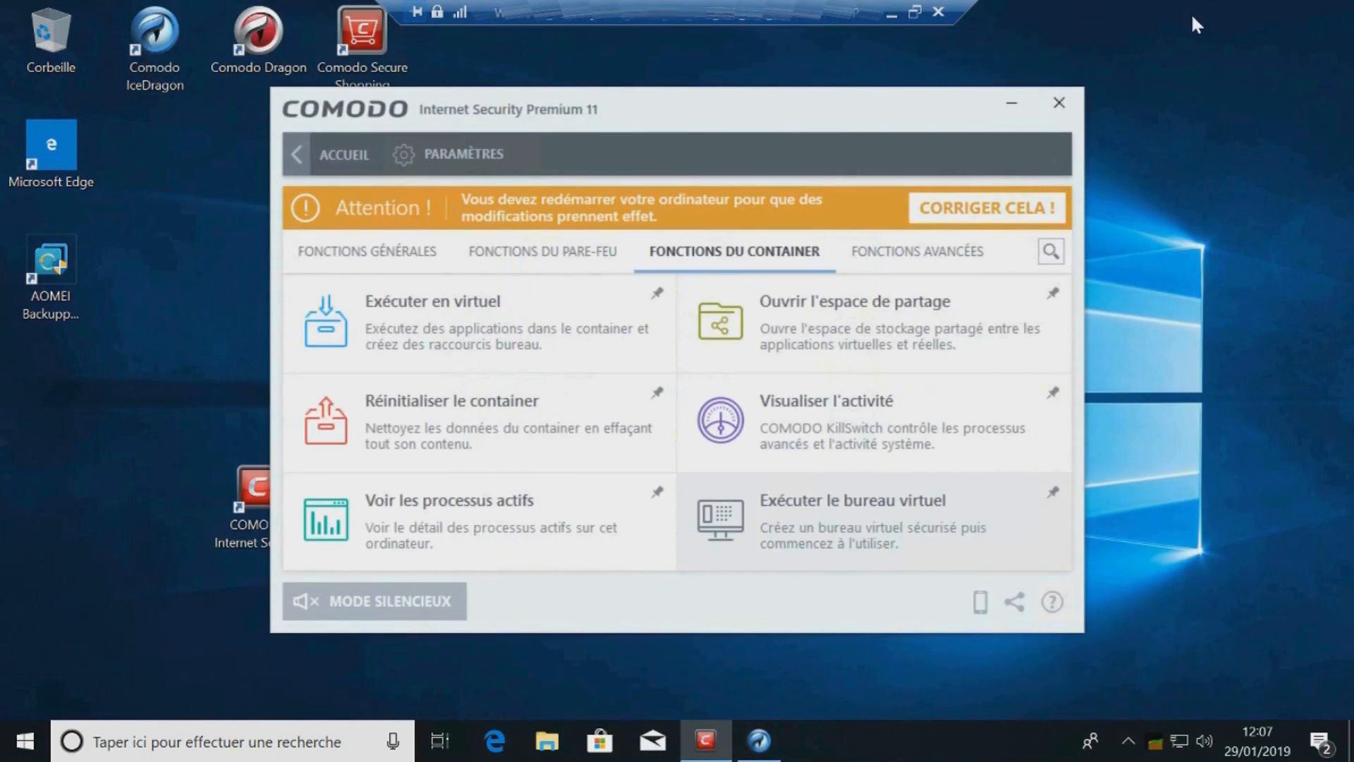
Step: Review the advanced functions, return home and close the COMODO window
{"action": "left_click", "coordinate": [955, 254]}
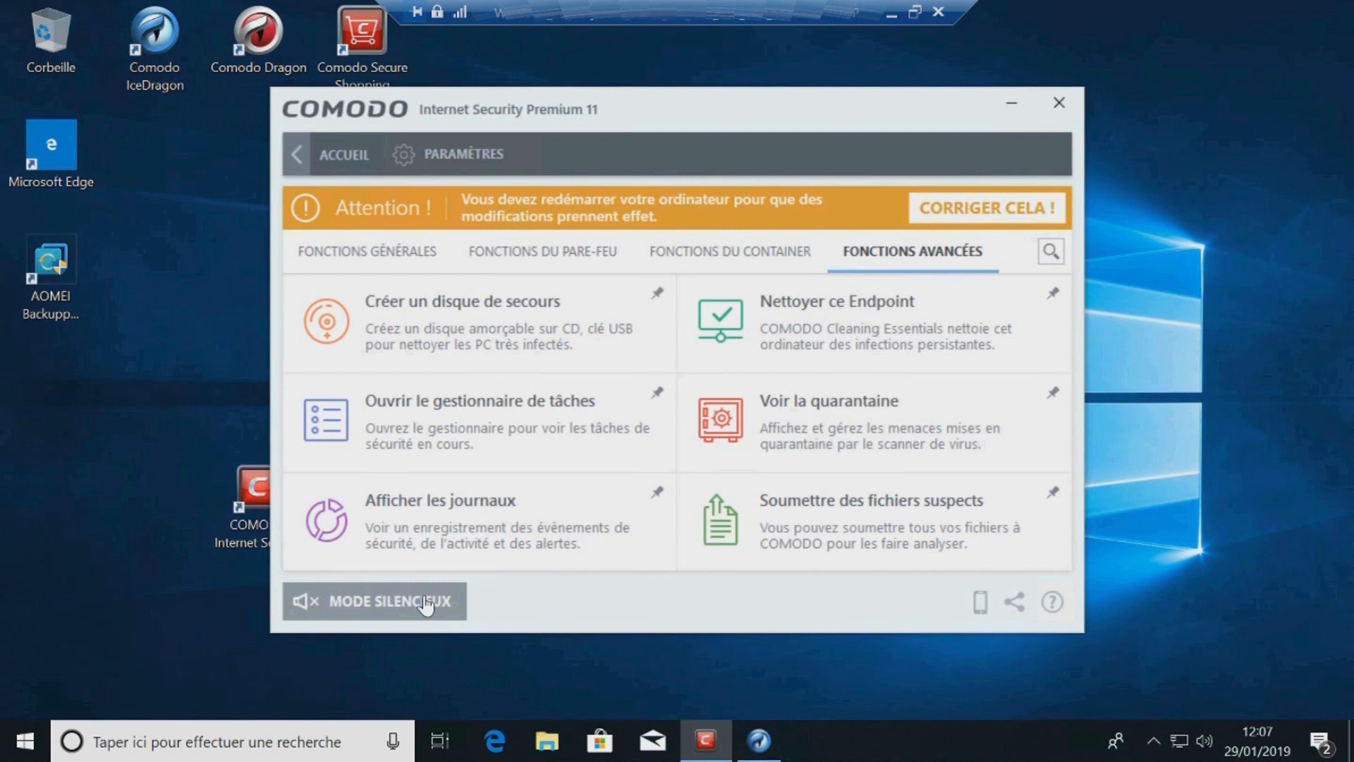
{"action": "left_click", "coordinate": [303, 166]}
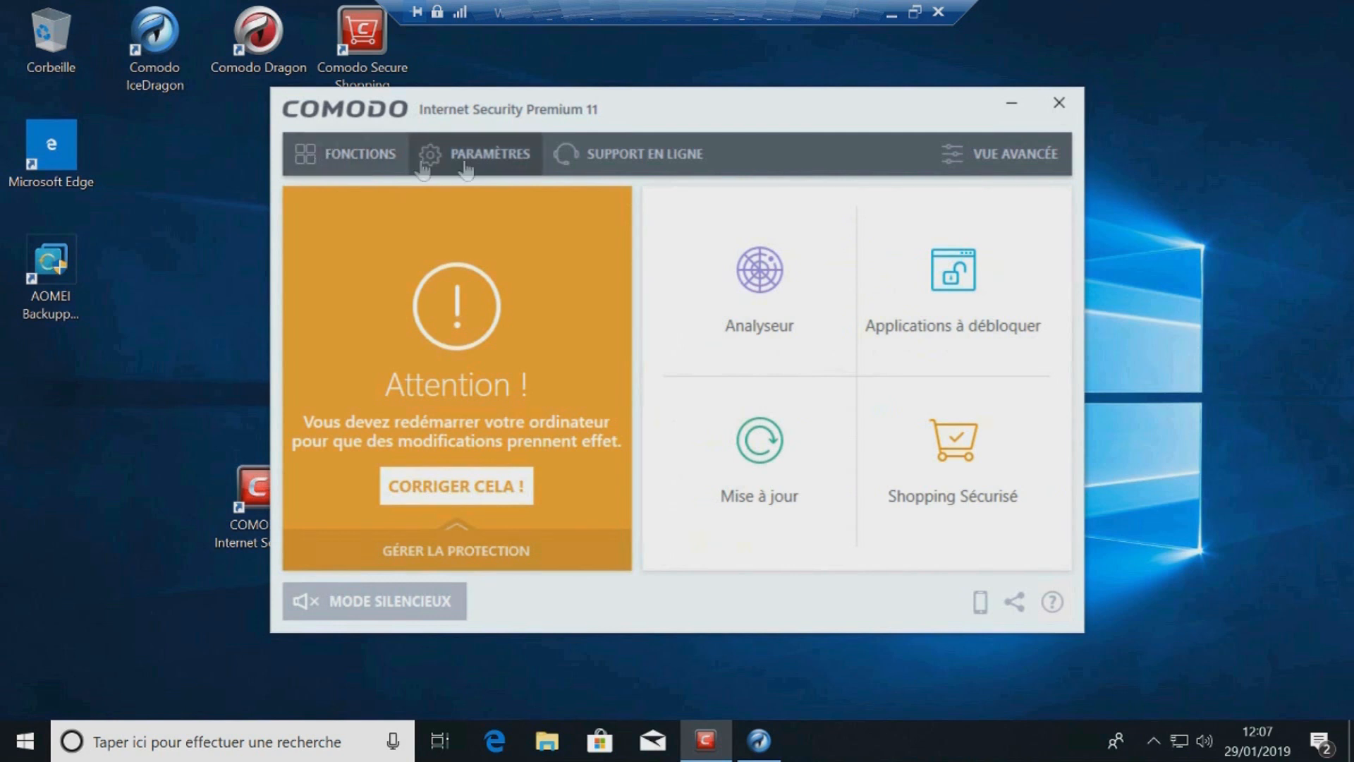
{"action": "left_click", "coordinate": [1058, 102]}
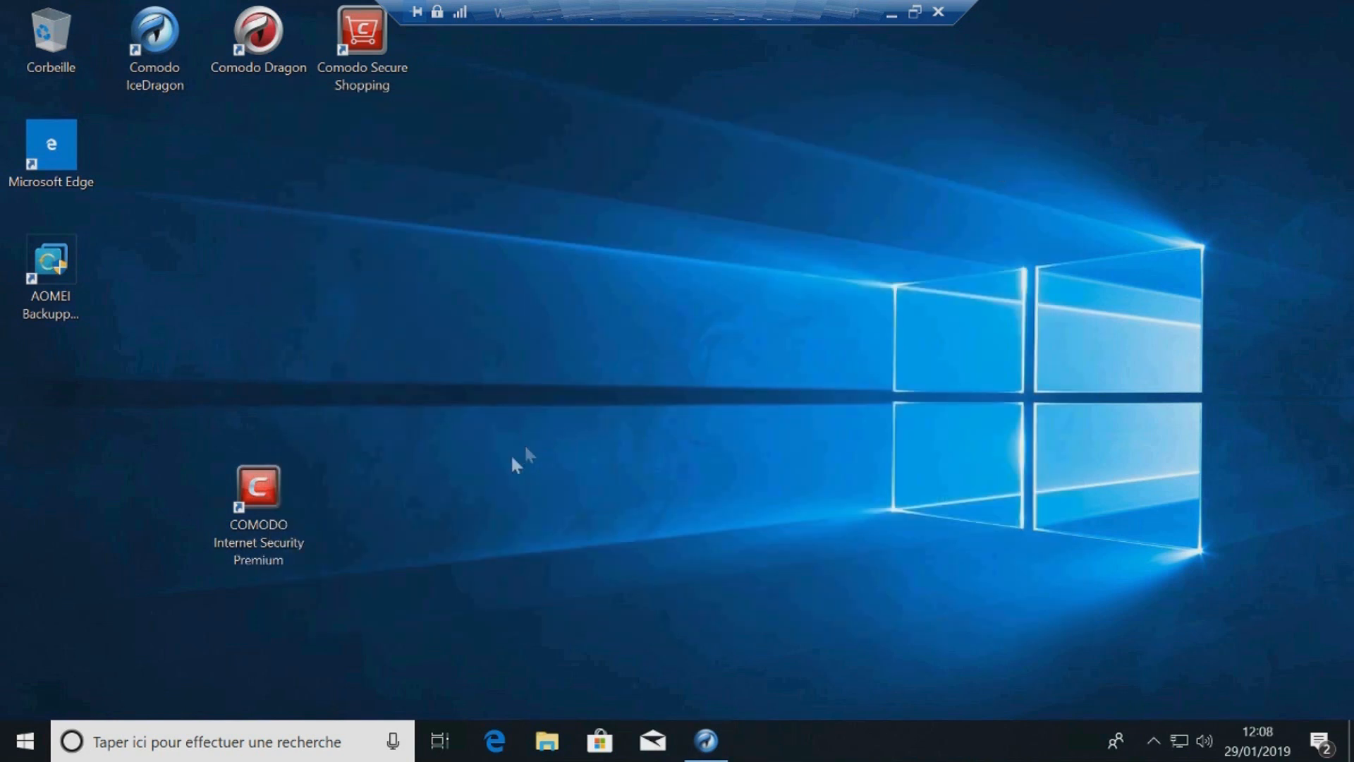
Step: Restart the PC, confirming the restart despite another user being signed in
{"action": "left_click", "coordinate": [26, 741]}
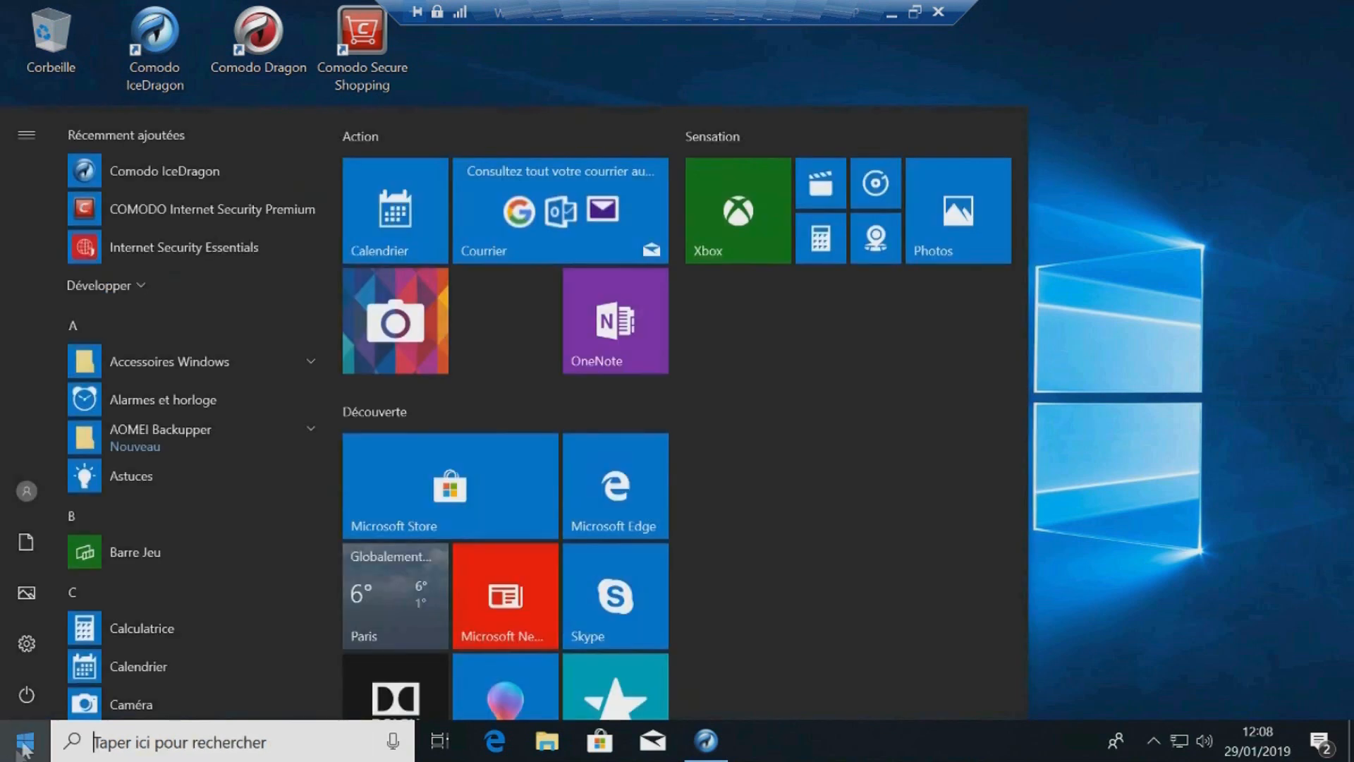
{"action": "left_click", "coordinate": [27, 697]}
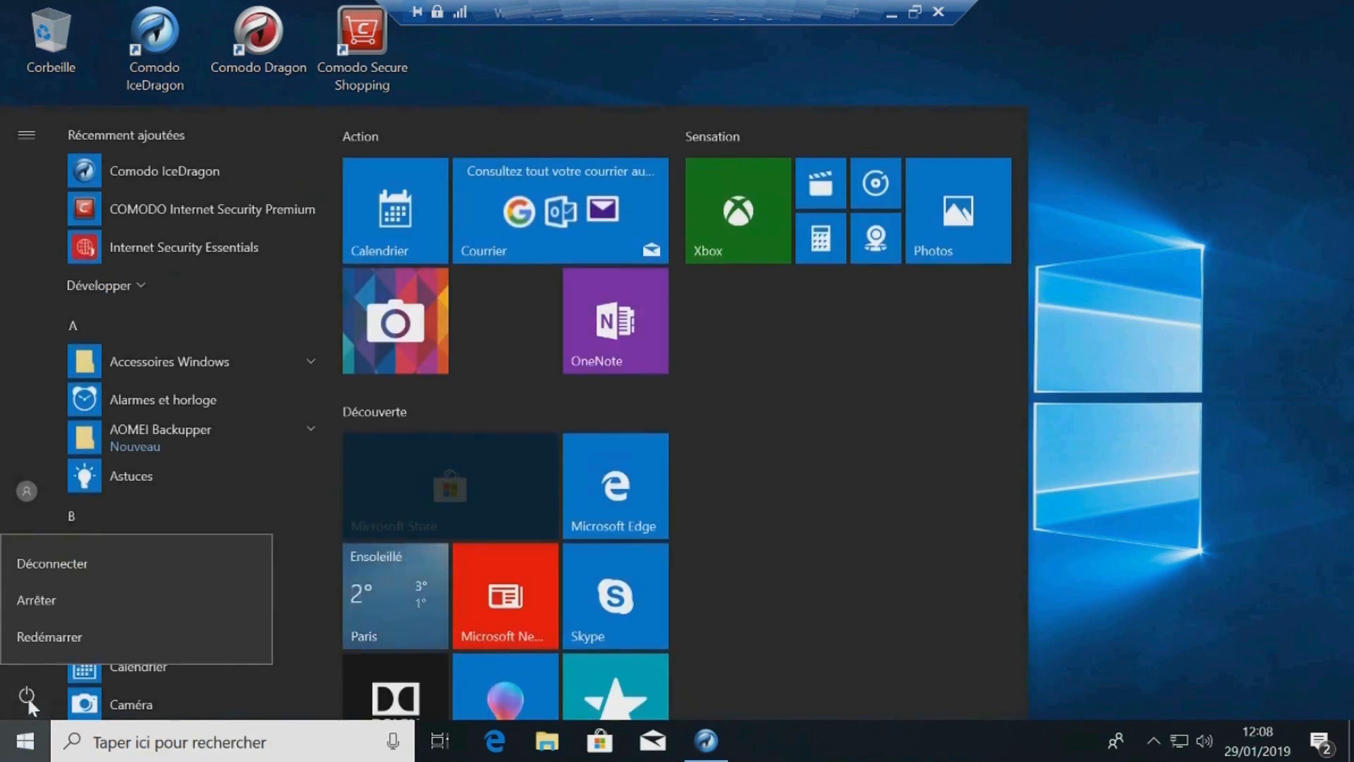
{"action": "left_click", "coordinate": [124, 634]}
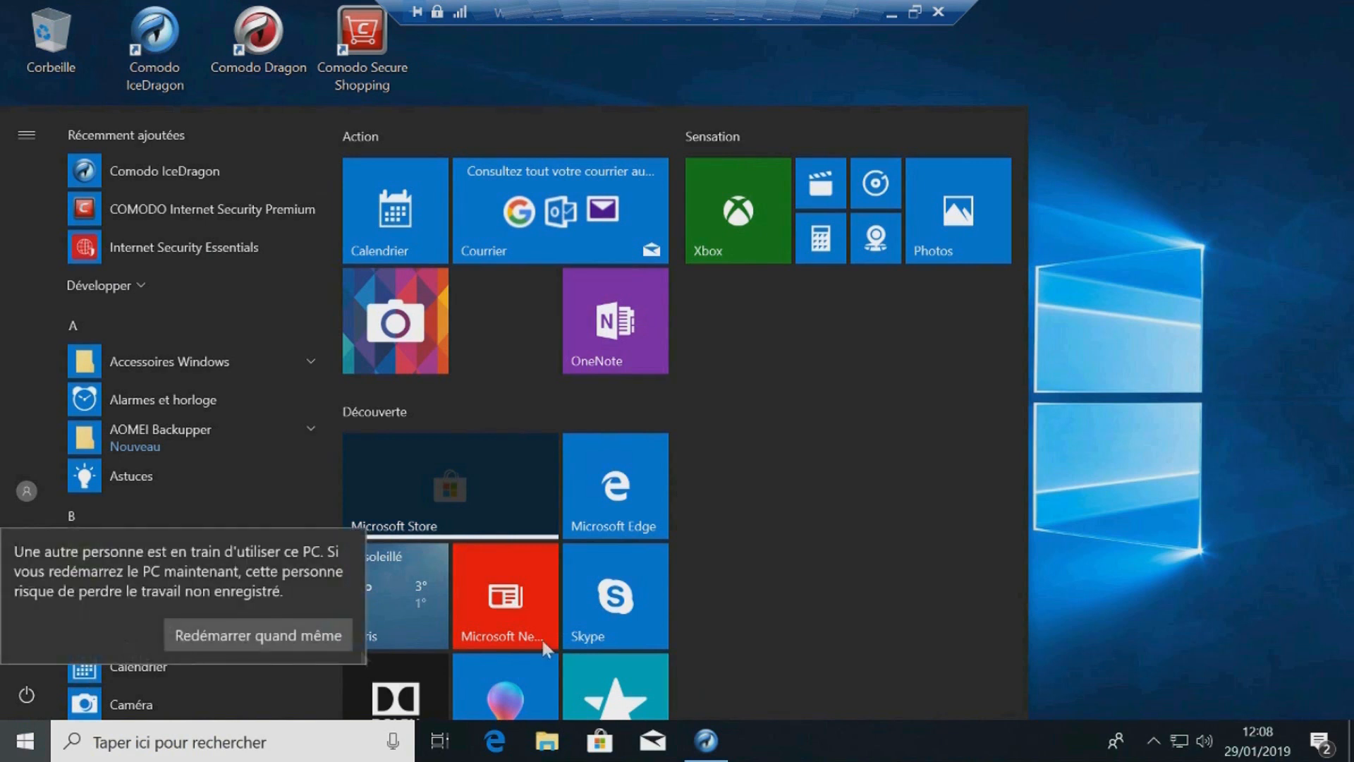
{"action": "left_click", "coordinate": [341, 629]}
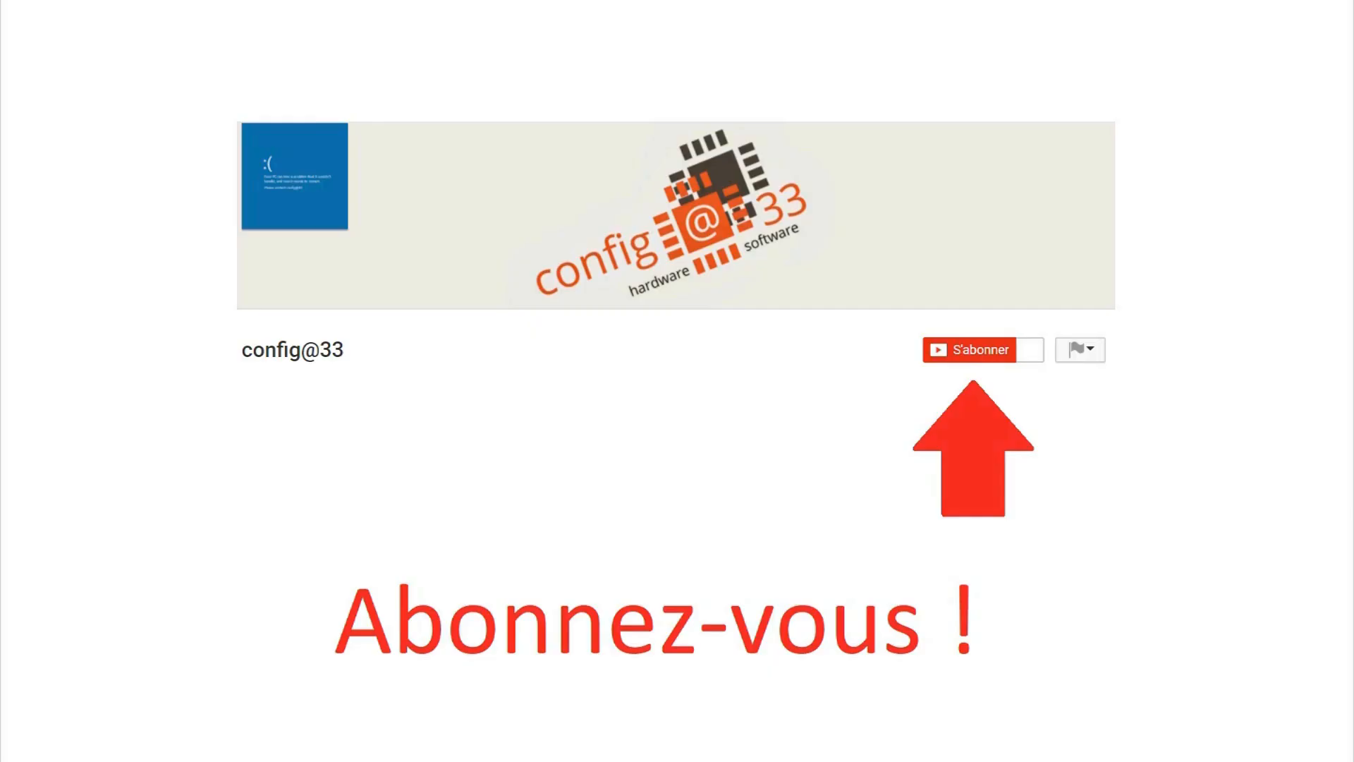